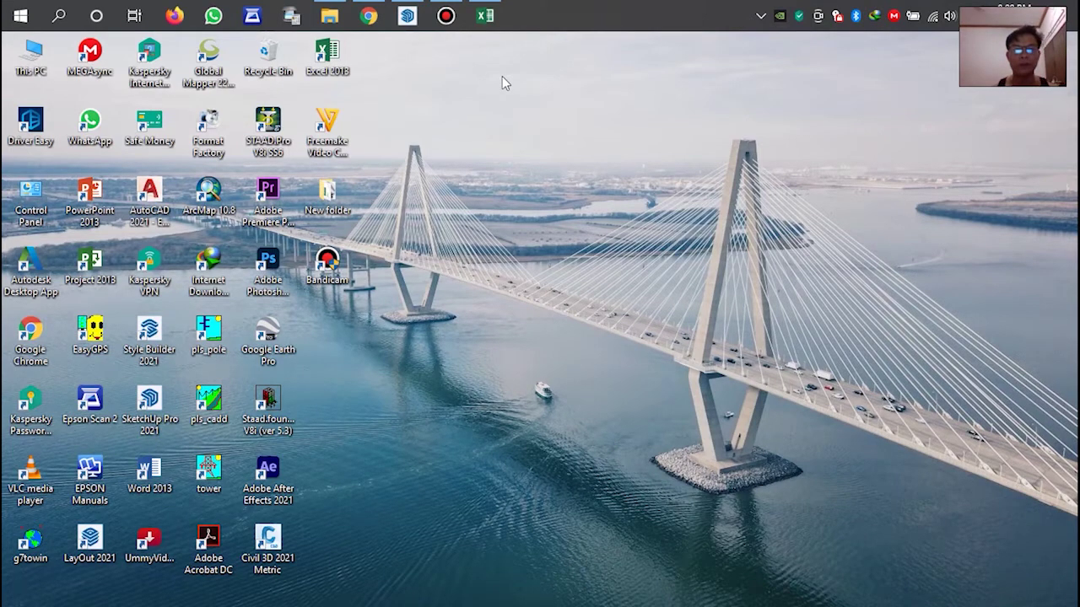
# Window-select and inspect the tower model in SketchUp, then return to the Excel coordinate sheet.
pyautogui.click(485, 15)
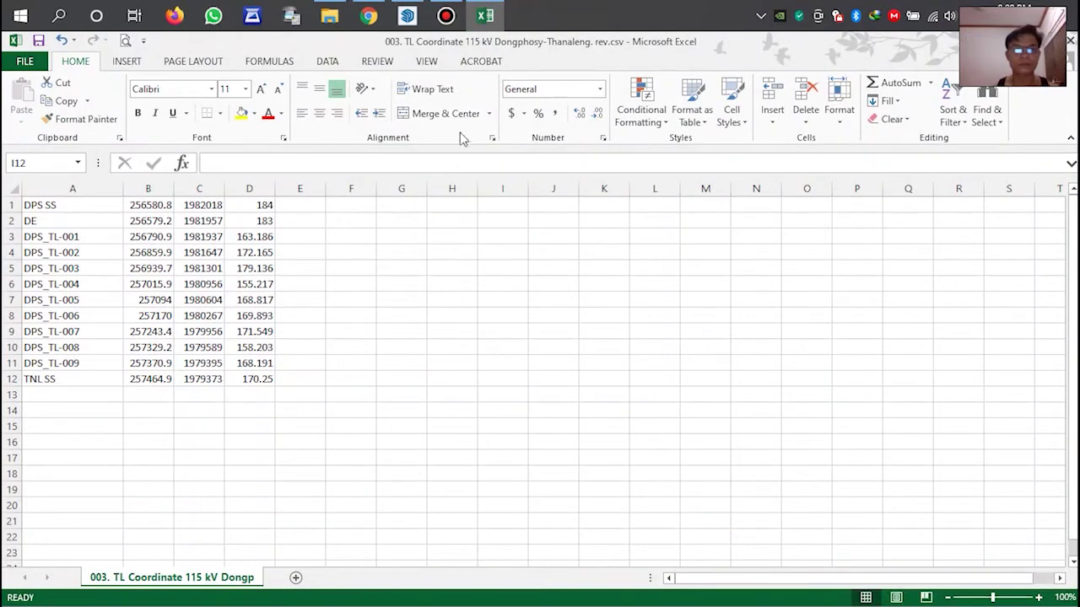
pyautogui.click(407, 15)
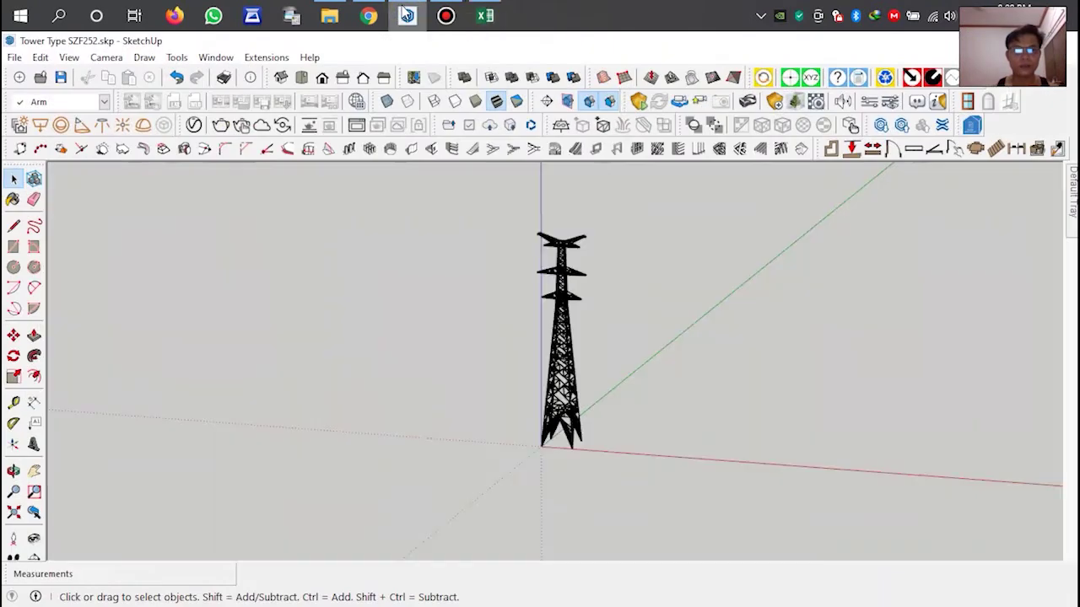
pyautogui.moveTo(506, 216); pyautogui.dragTo(663, 481)
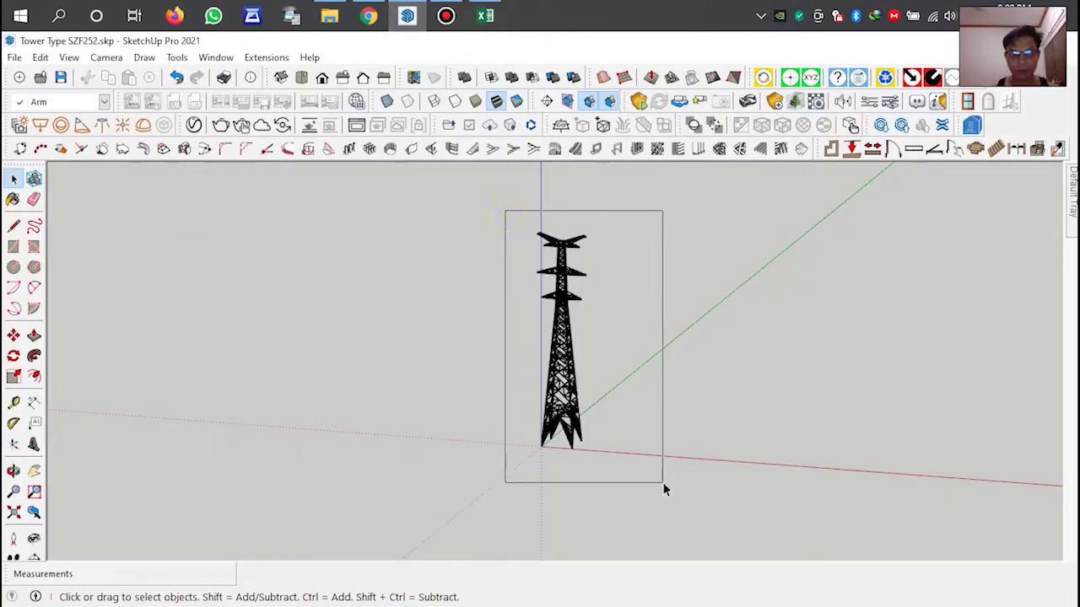
pyautogui.click(659, 297)
pyautogui.moveTo(469, 194); pyautogui.dragTo(646, 482)
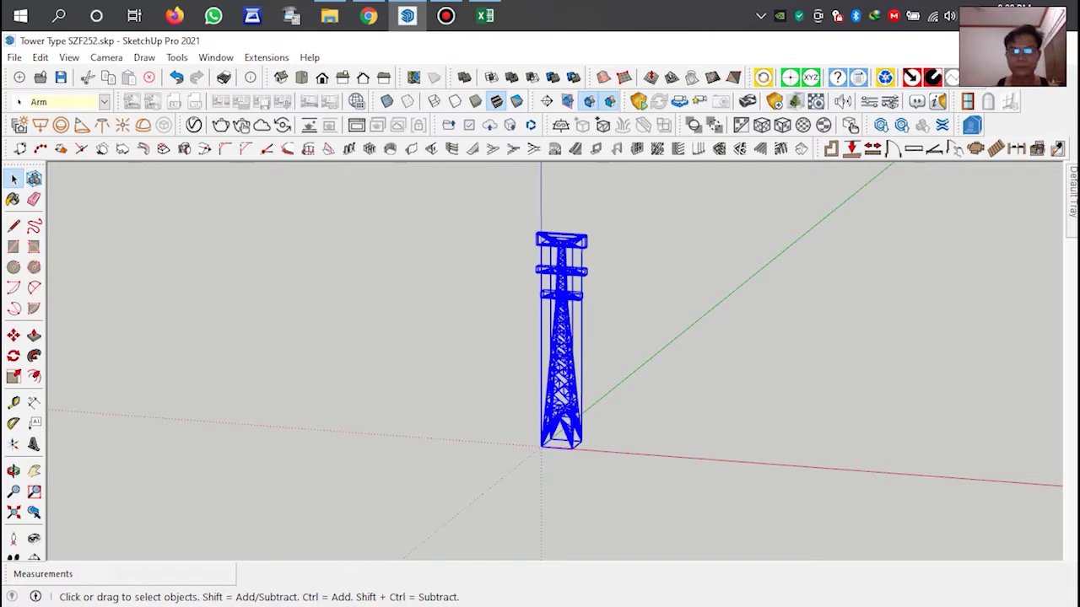
pyautogui.hotkey('alt', 'Tab')
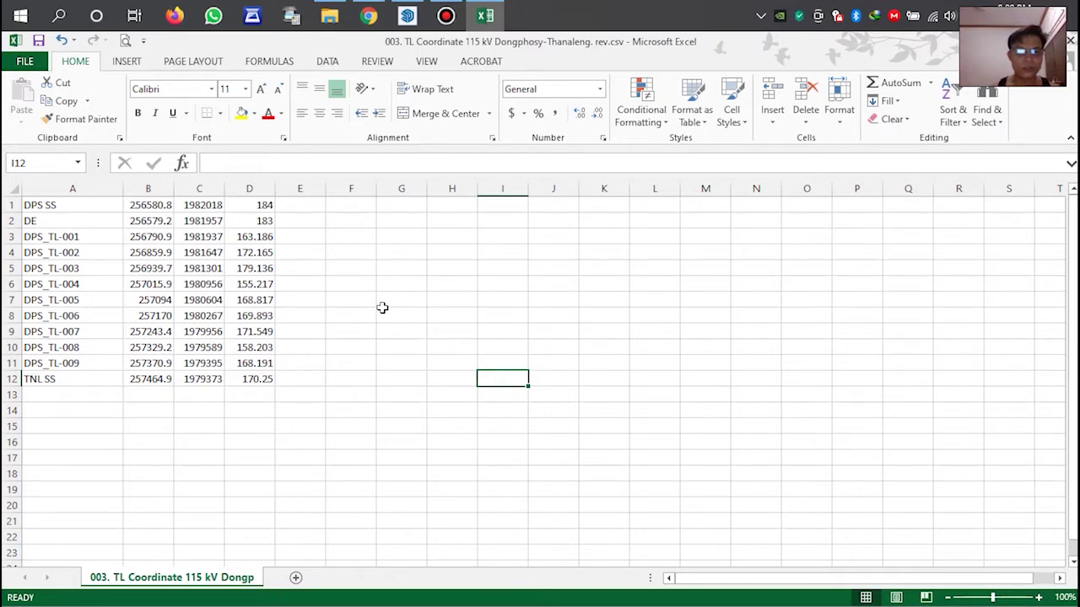
# Review the point-name, coordinate and elevation columns A to D of the spreadsheet.
pyautogui.click(68, 186)
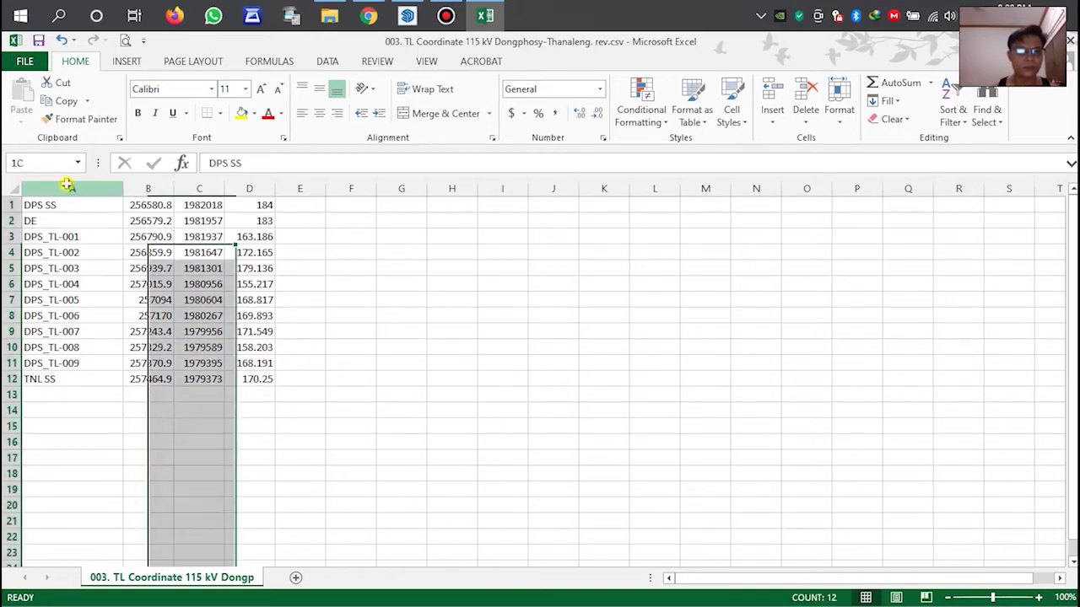
pyautogui.click(145, 184)
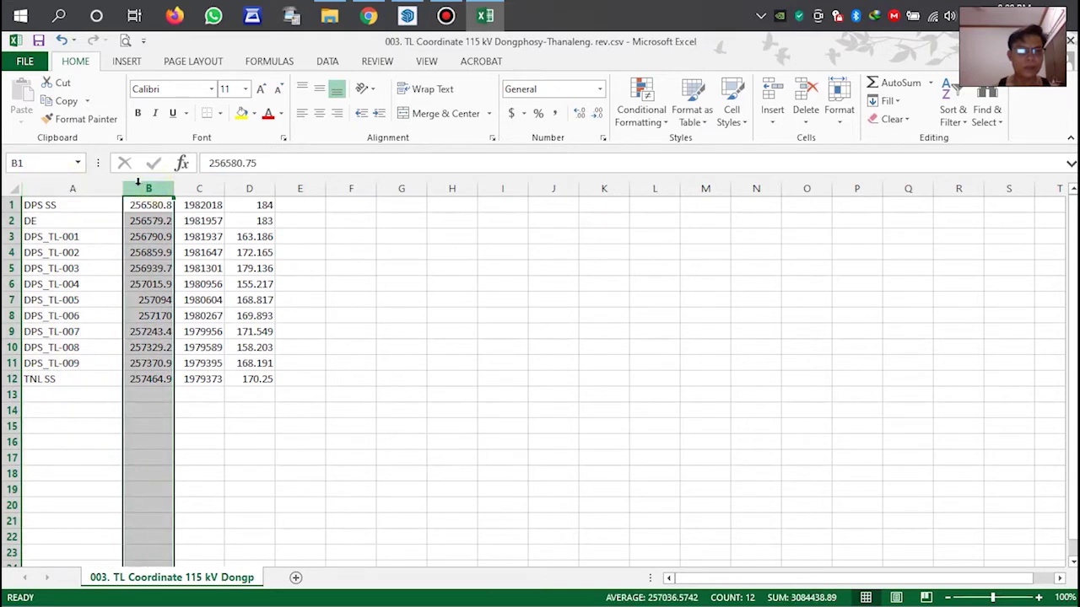
pyautogui.click(201, 187)
pyautogui.click(265, 186)
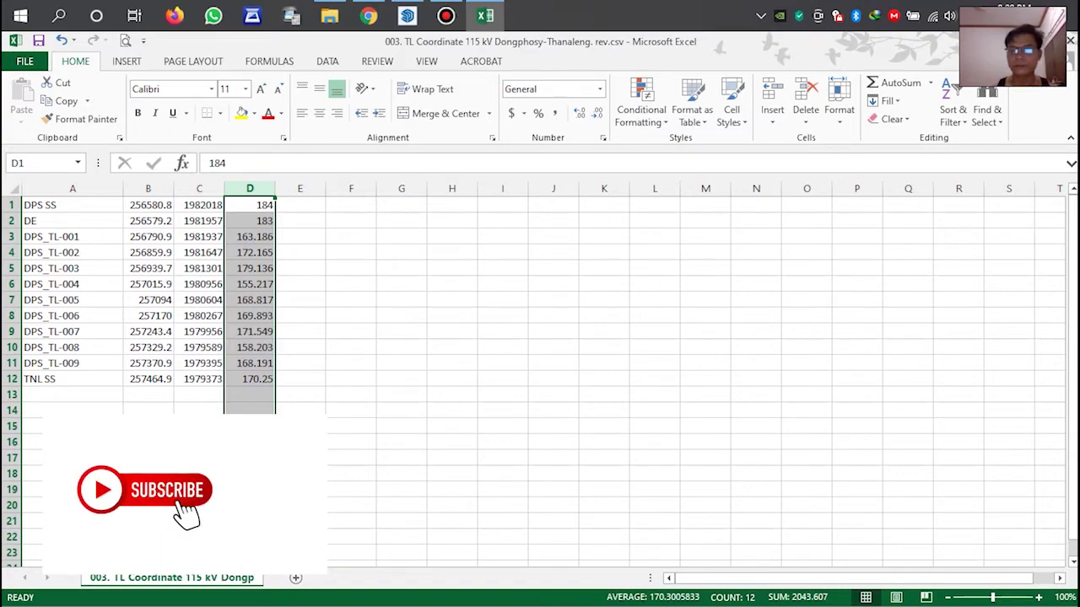
pyautogui.click(485, 17)
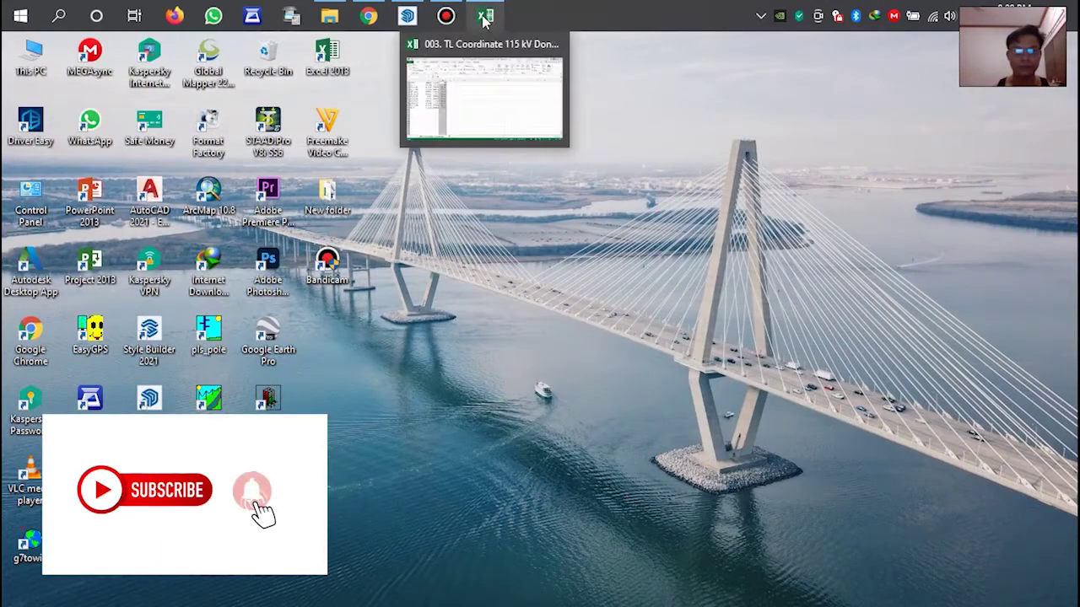
pyautogui.click(485, 16)
# Save the sheet keeping its CSV format, then close Excel without saving further changes.
pyautogui.click(38, 40)
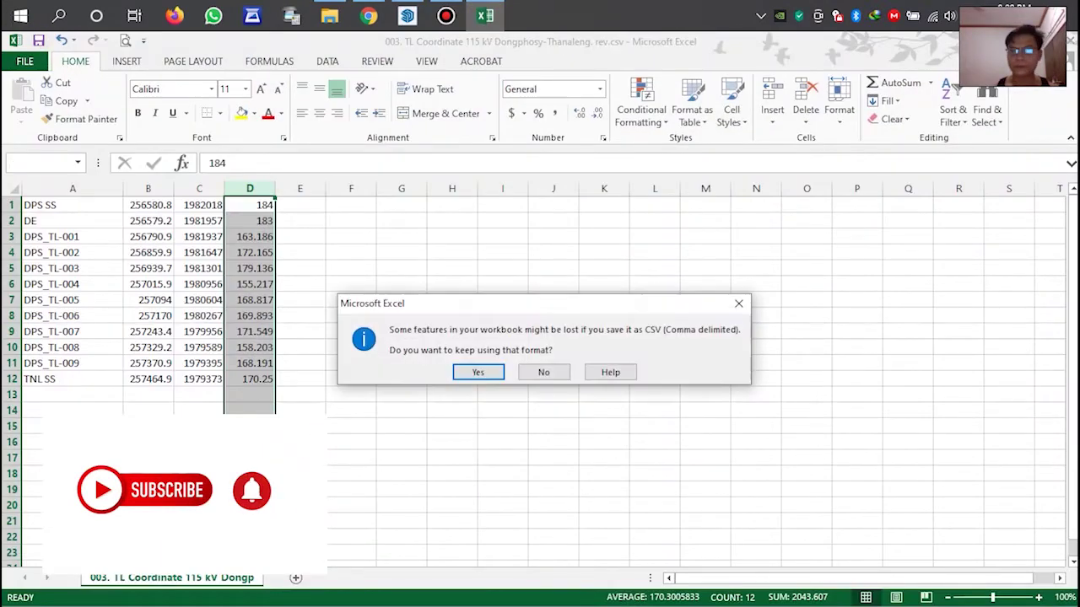
pyautogui.click(495, 376)
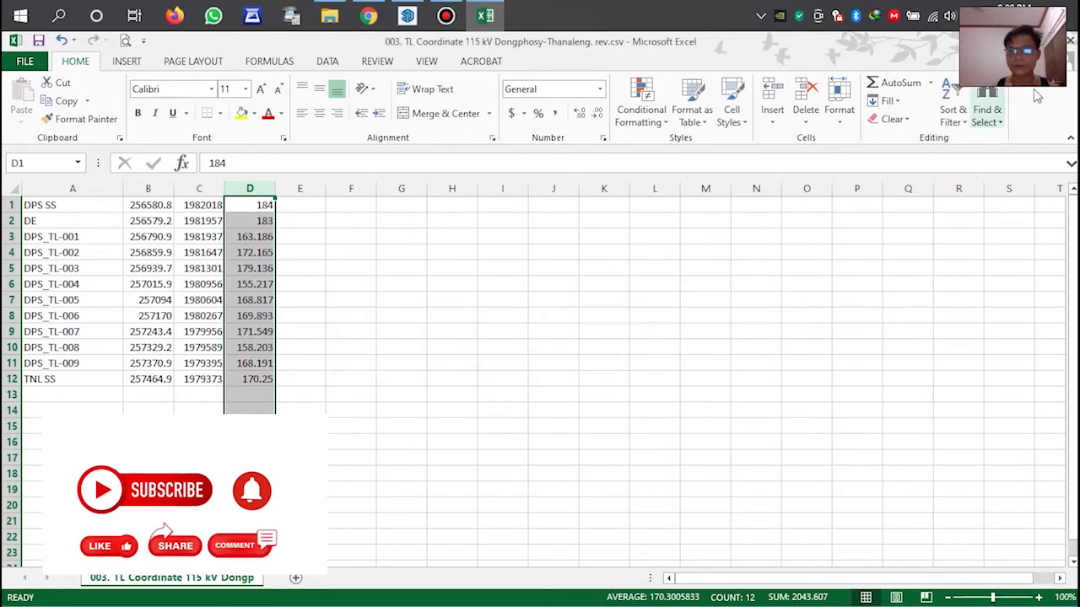
pyautogui.click(1069, 40)
pyautogui.click(538, 346)
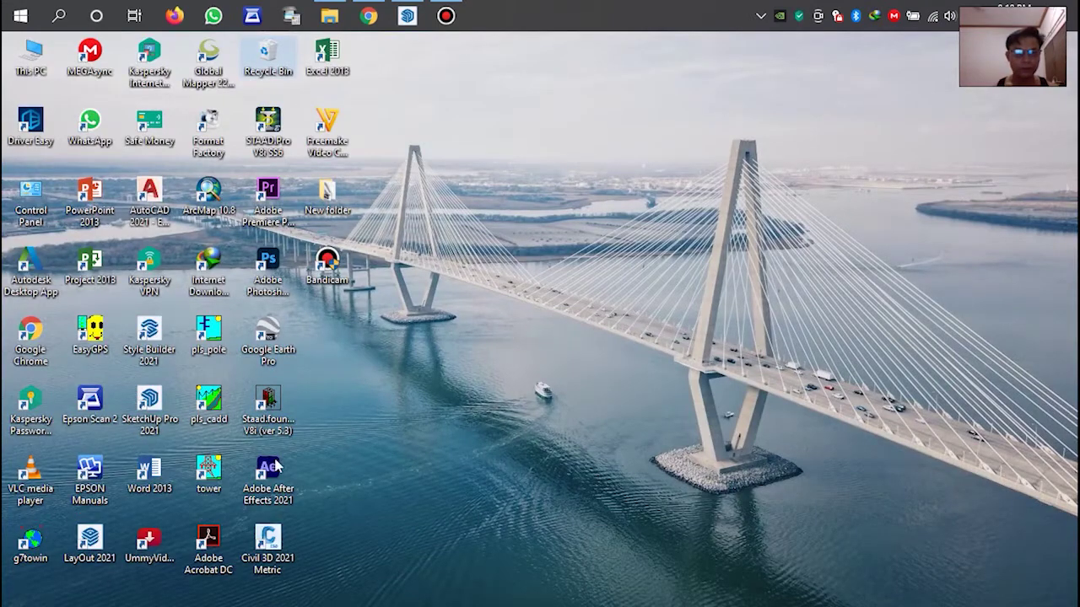
# Start a new Architectural Millimeters model in SketchUp Pro 2021 and empty the Recycle Bin.
pyautogui.click(155, 405)
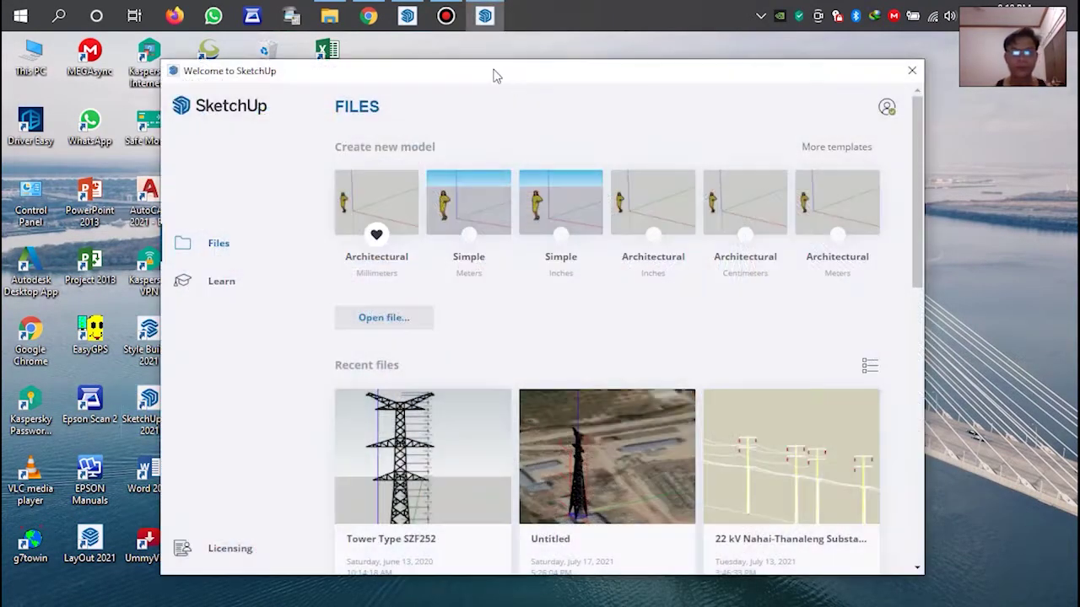
pyautogui.moveTo(492, 69); pyautogui.dragTo(554, 70)
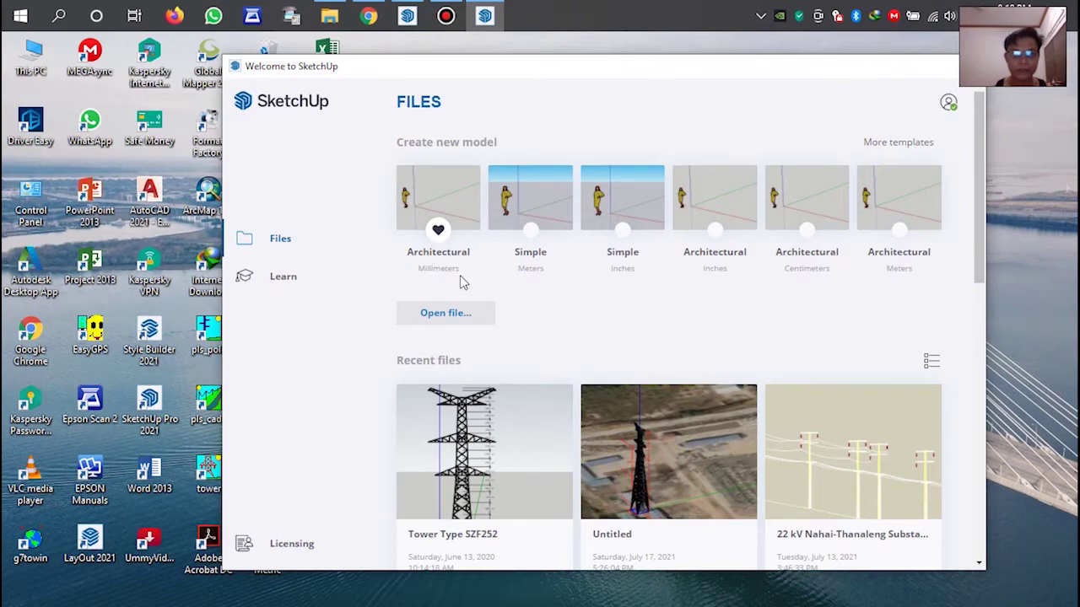
pyautogui.click(451, 209)
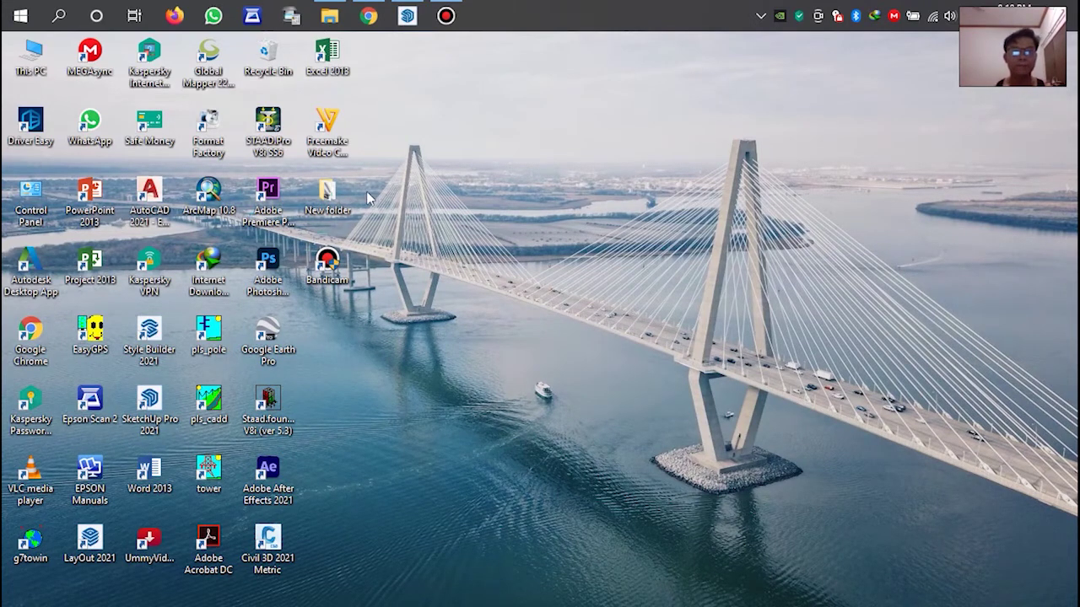
pyautogui.rightClick(282, 63)
pyautogui.click(337, 85)
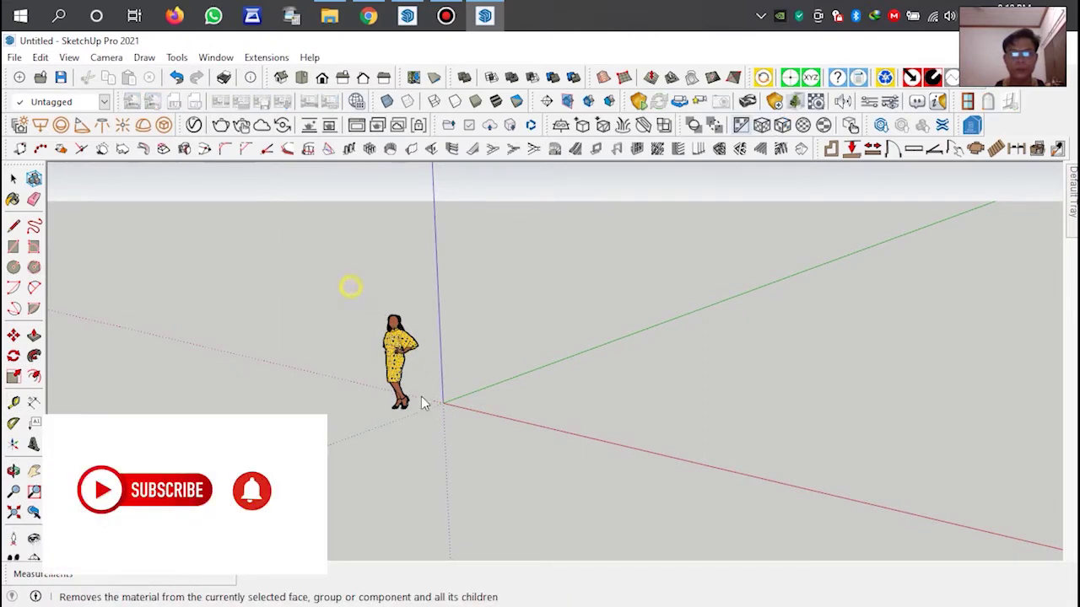
# Select the default woman scale figure and delete it.
pyautogui.click(402, 362)
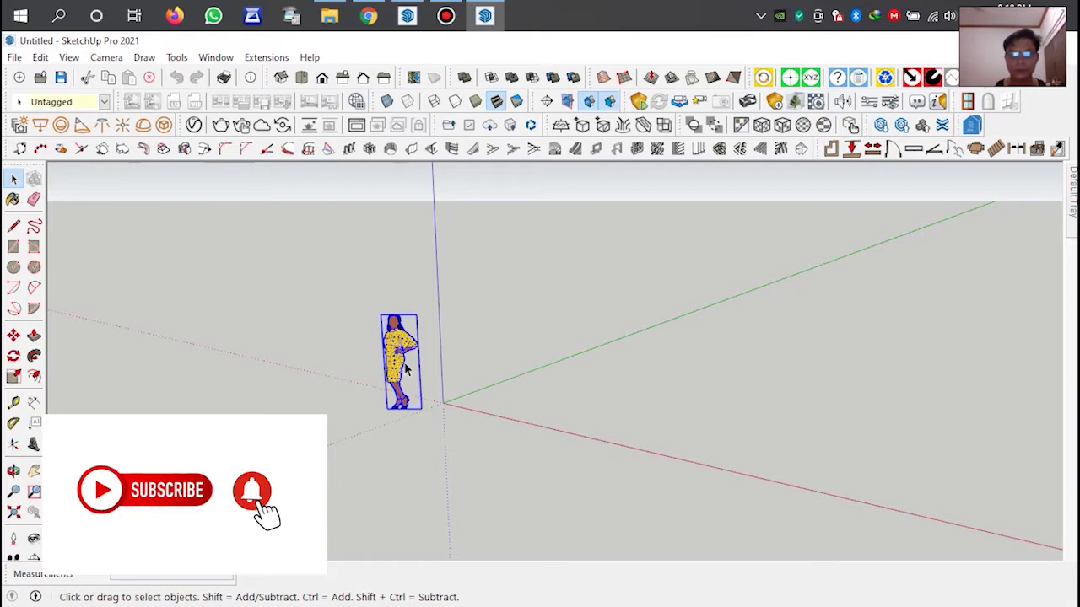
pyautogui.press('Delete')
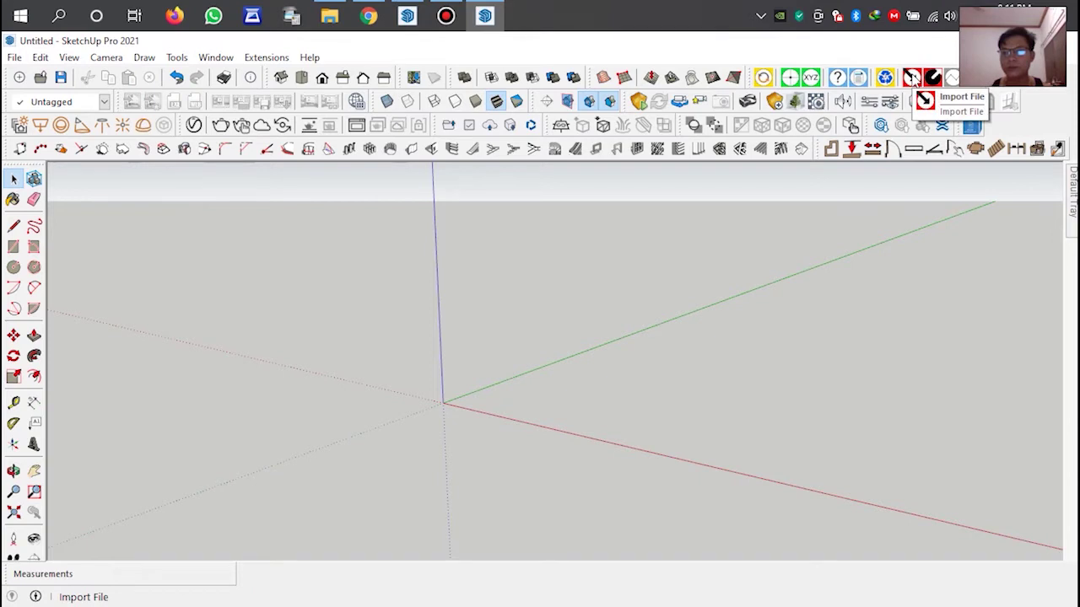
# Launch Point Gadget's file import, confirming the sync and ready messages to reach its settings.
pyautogui.click(912, 78)
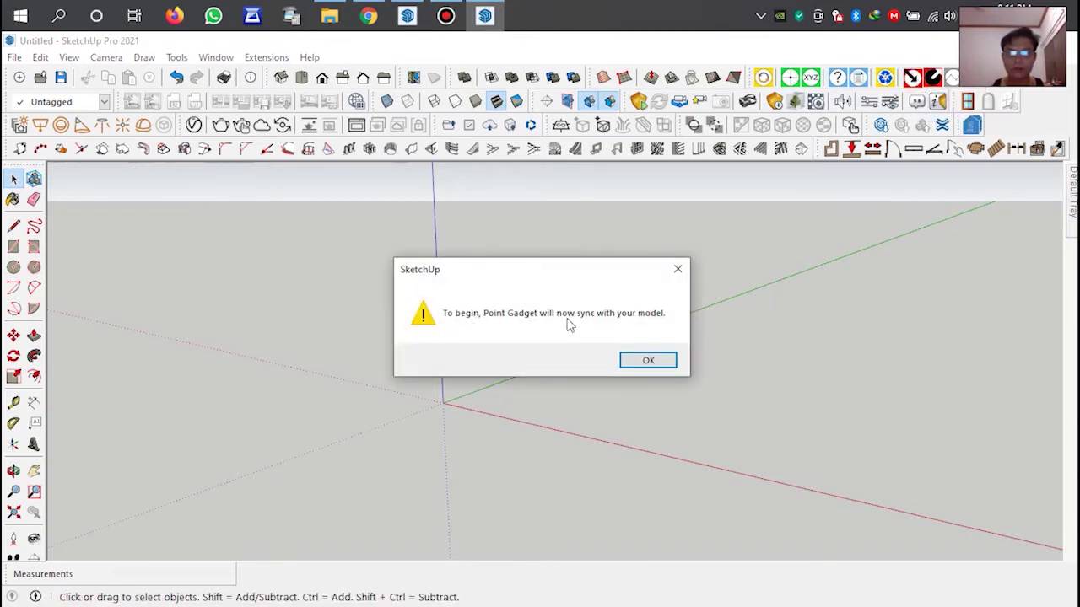
pyautogui.click(648, 361)
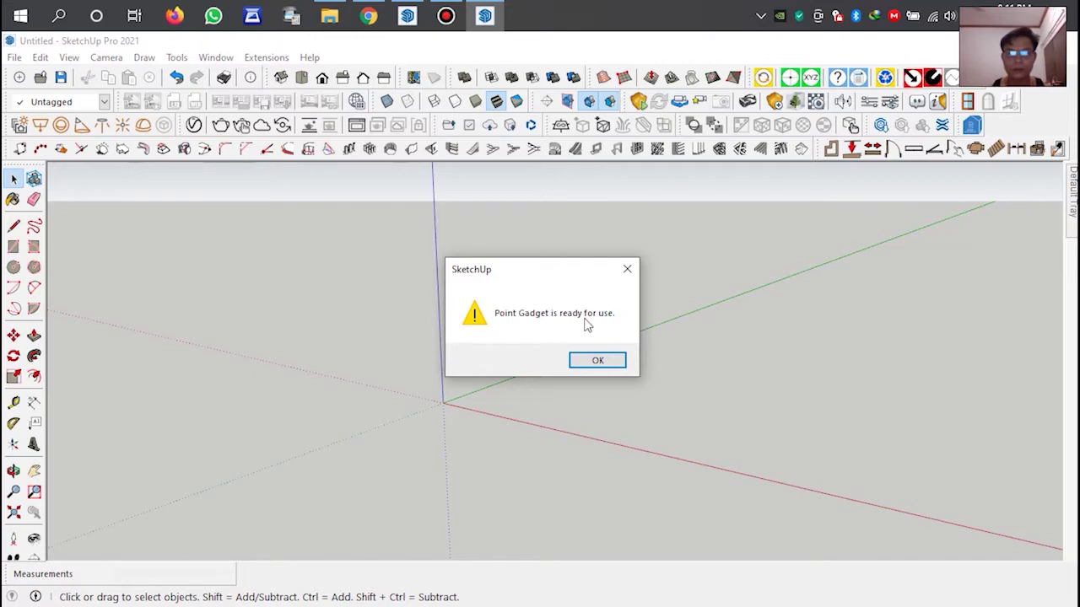
pyautogui.click(601, 361)
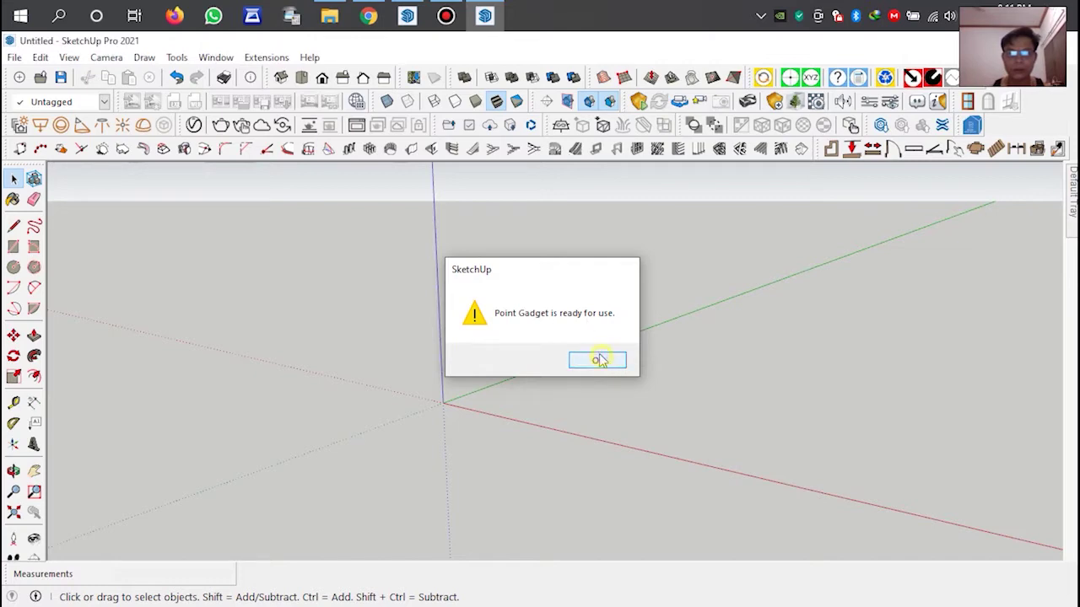
pyautogui.moveTo(396, 283); pyautogui.dragTo(379, 160)
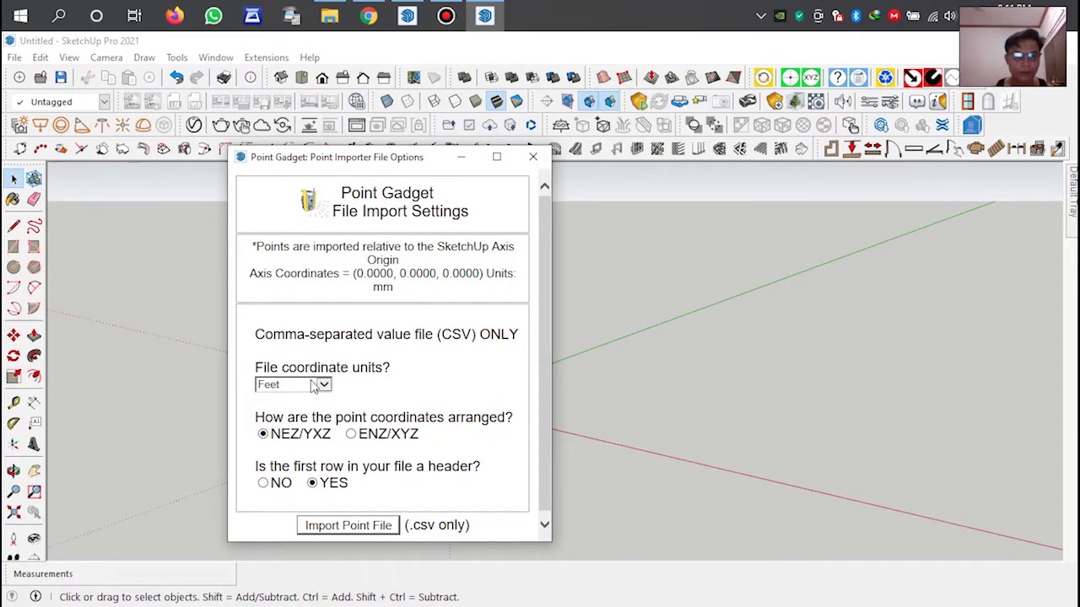
# Configure Point Gadget import for Meters, ENZ/XYZ coordinate order and no header row.
pyautogui.click(324, 385)
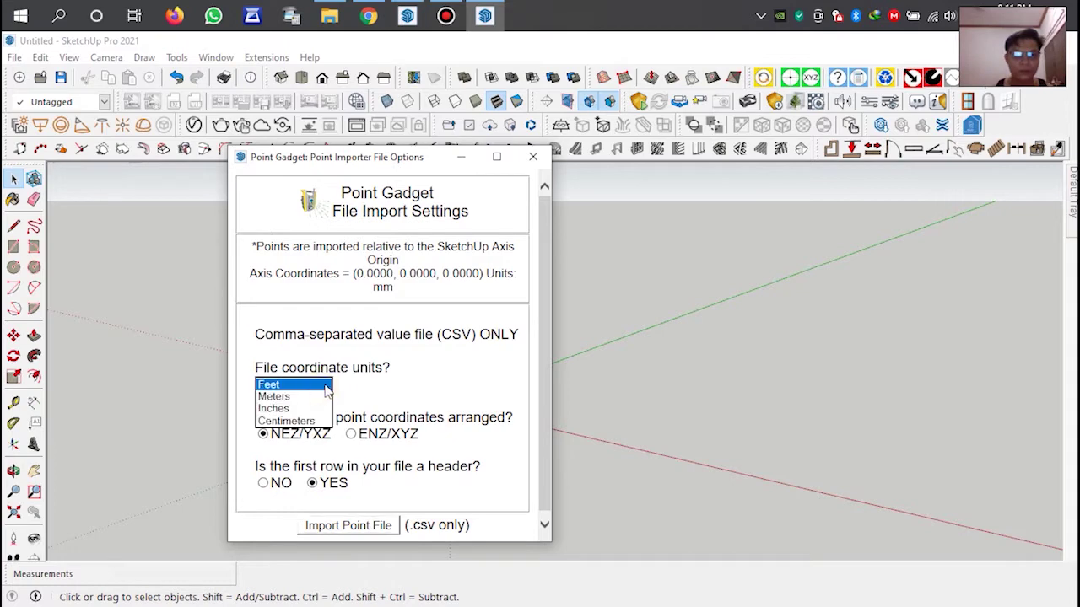
pyautogui.click(283, 404)
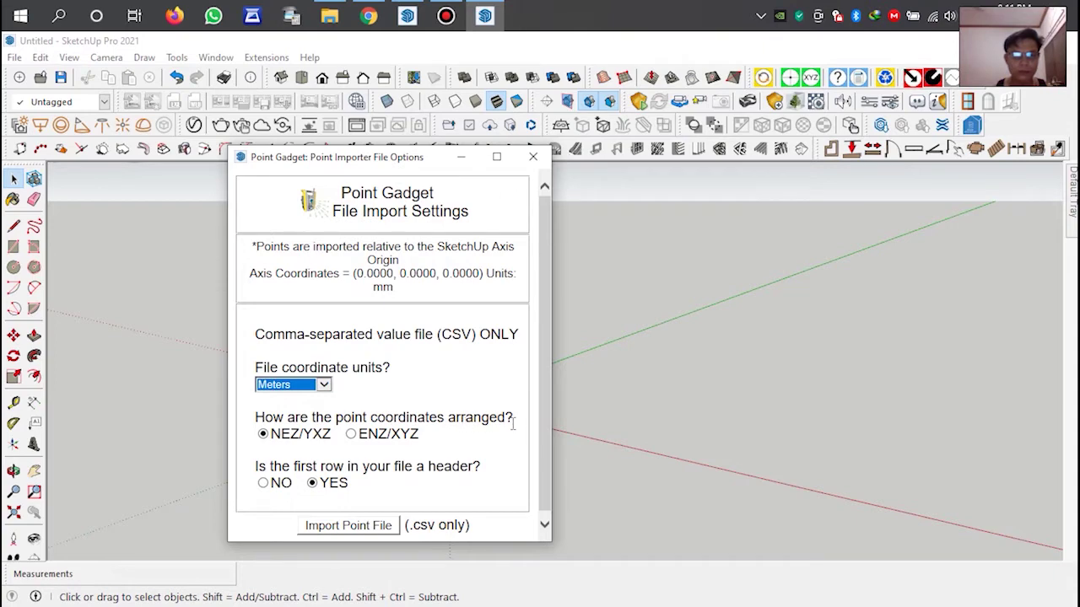
pyautogui.click(351, 435)
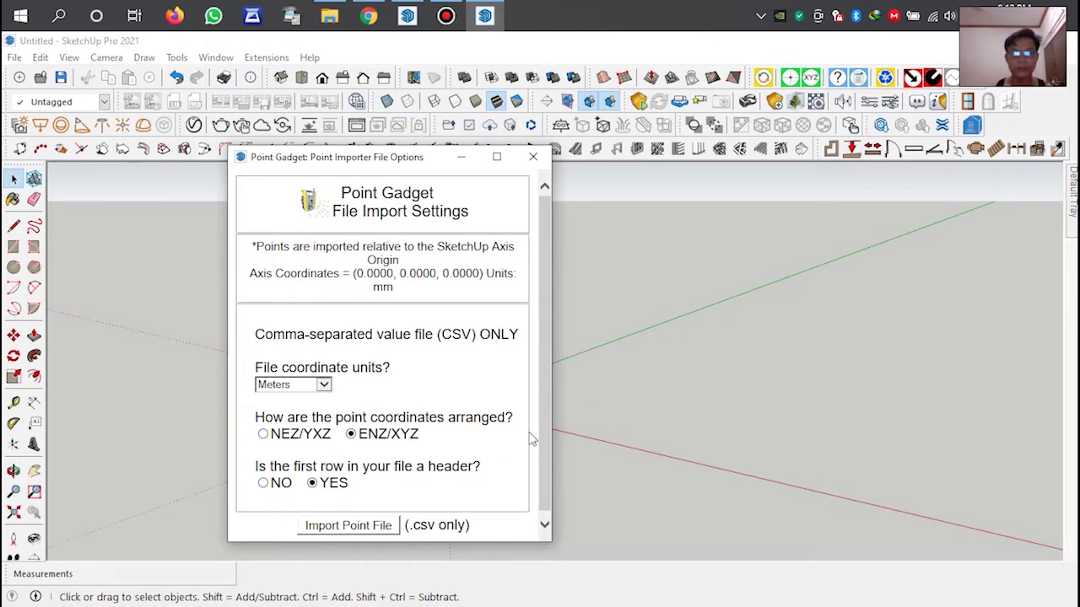
pyautogui.click(263, 483)
pyautogui.click(347, 526)
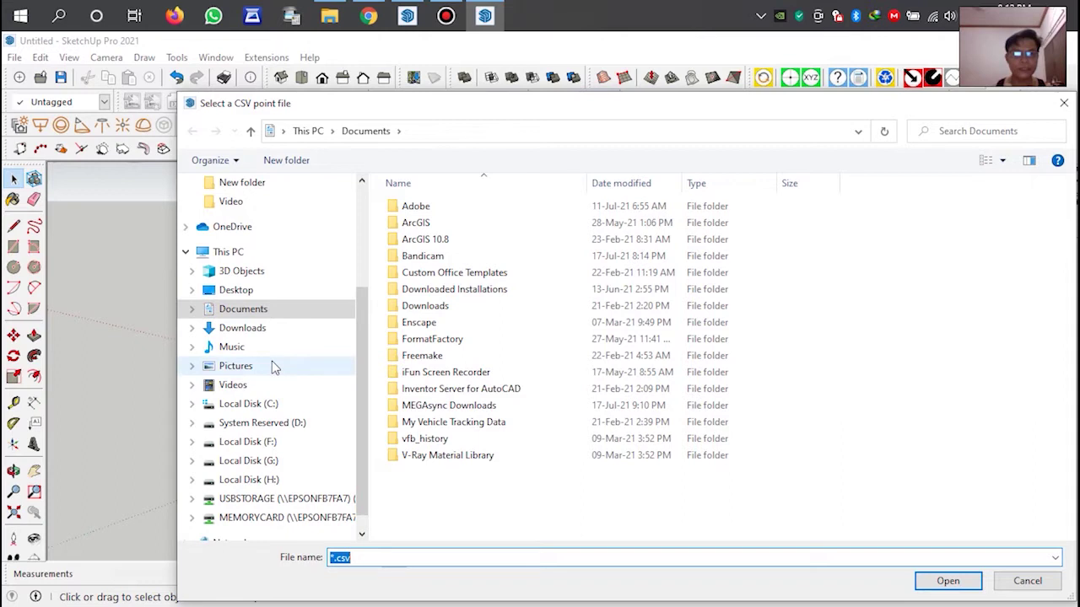
# Import the 115 kV coordinate CSV from the Desktop's New folder.
pyautogui.click(246, 290)
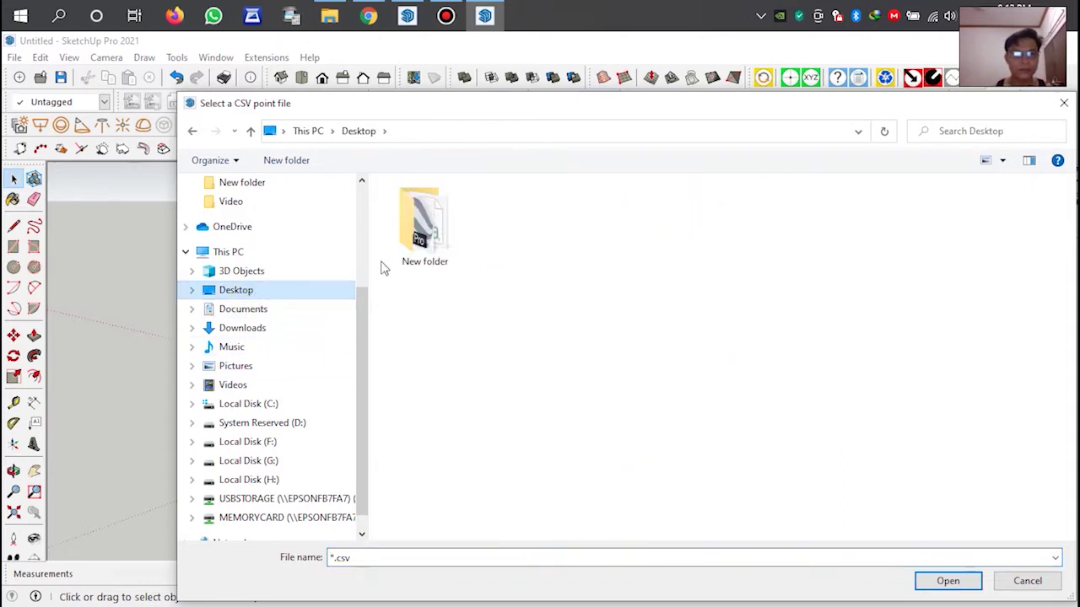
pyautogui.doubleClick(437, 219)
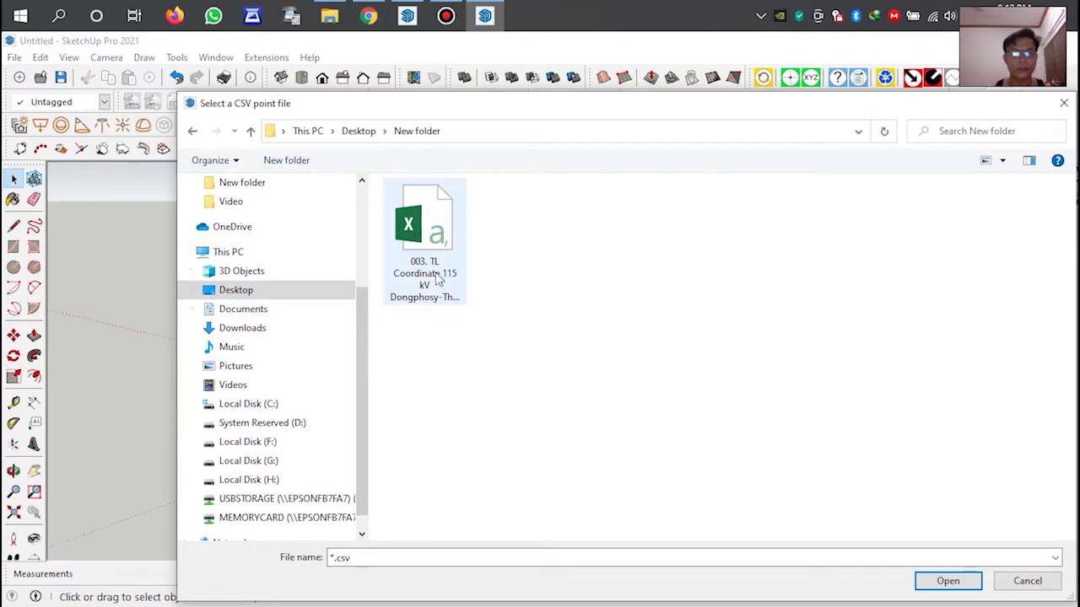
pyautogui.click(431, 235)
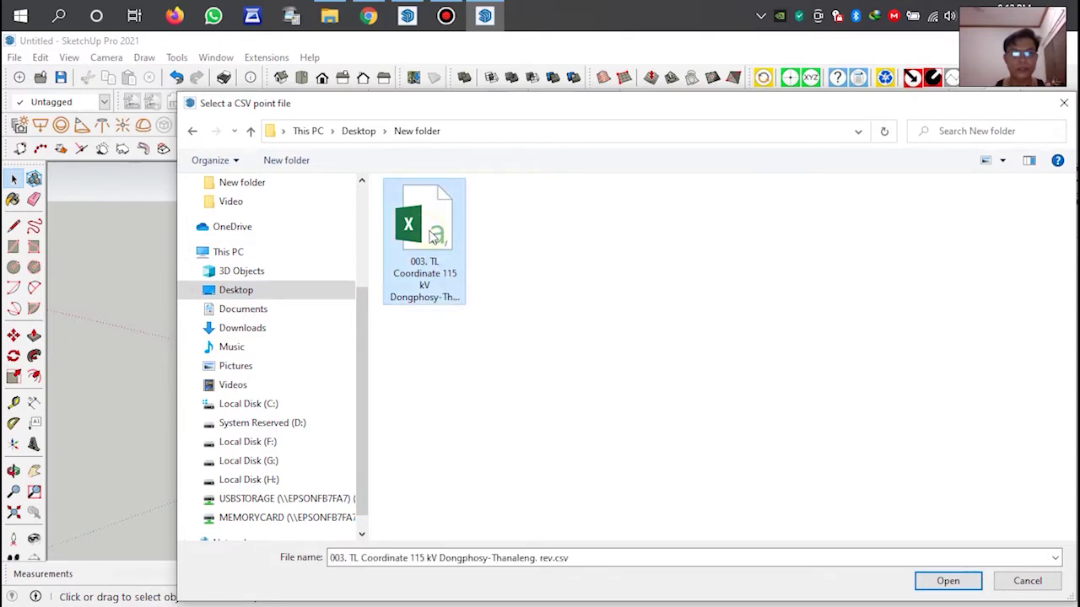
pyautogui.click(948, 581)
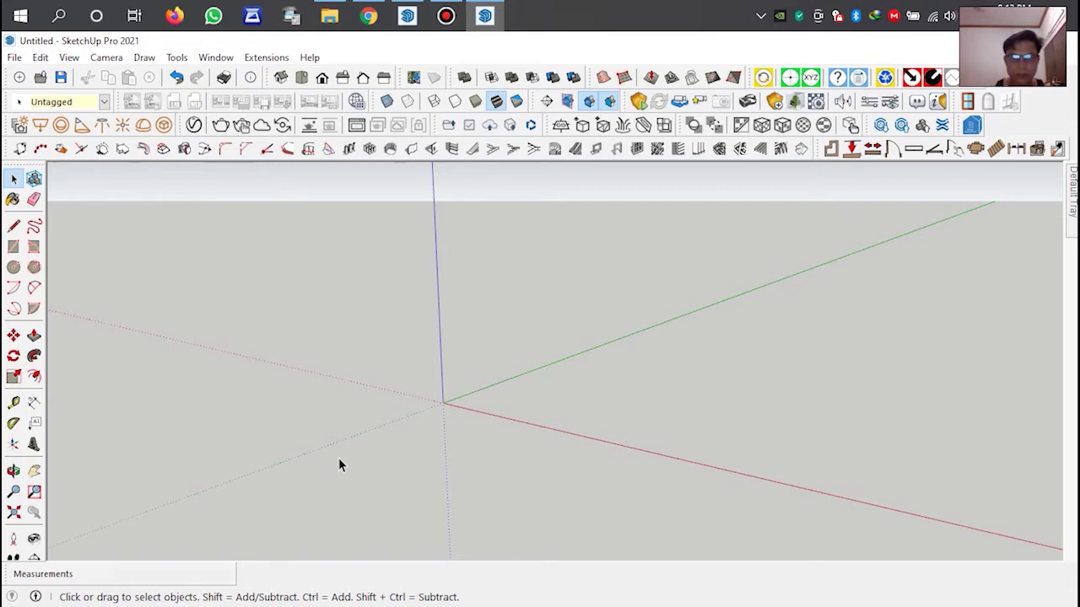
# Zoom to fit the imported points and look around them, trying a 1 degree field of view.
pyautogui.click(14, 513)
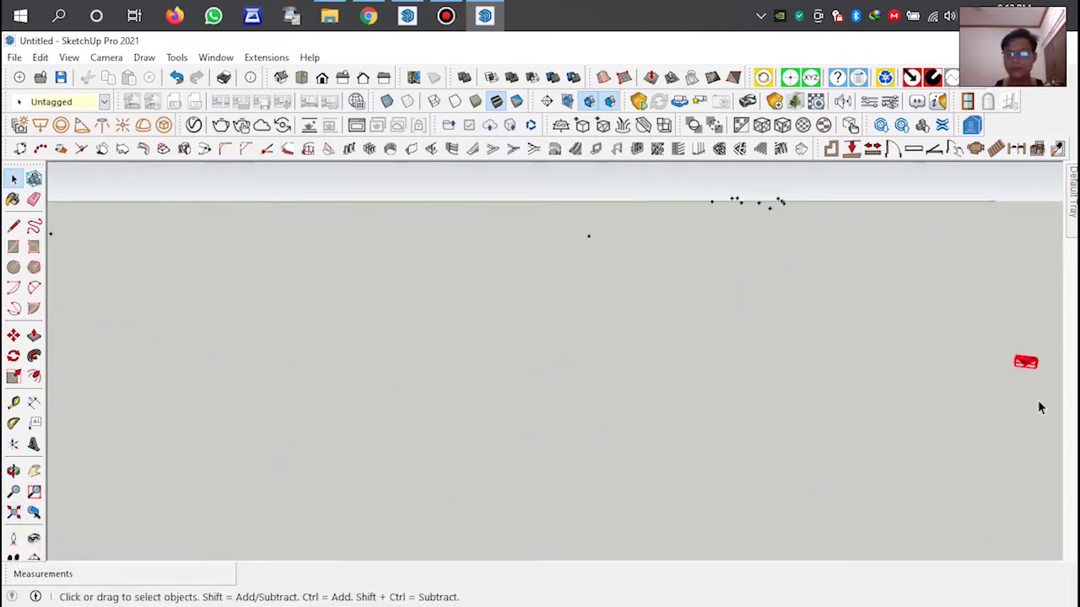
pyautogui.scroll(3, 622, 435)
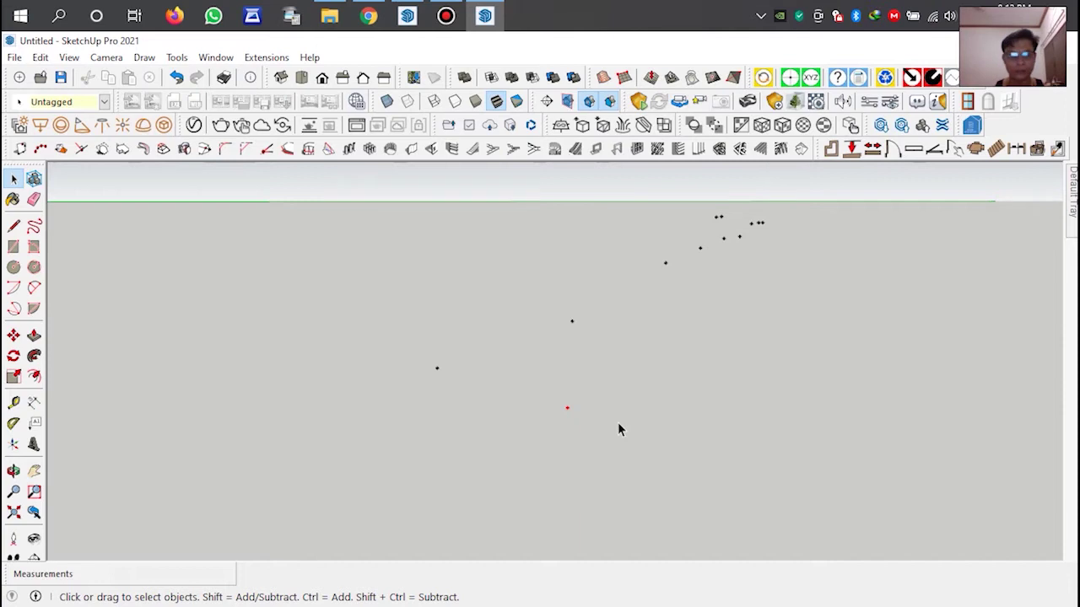
pyautogui.moveTo(616, 432); pyautogui.dragTo(523, 466, button='middle')
pyautogui.write('z1')
pyautogui.press('Return')
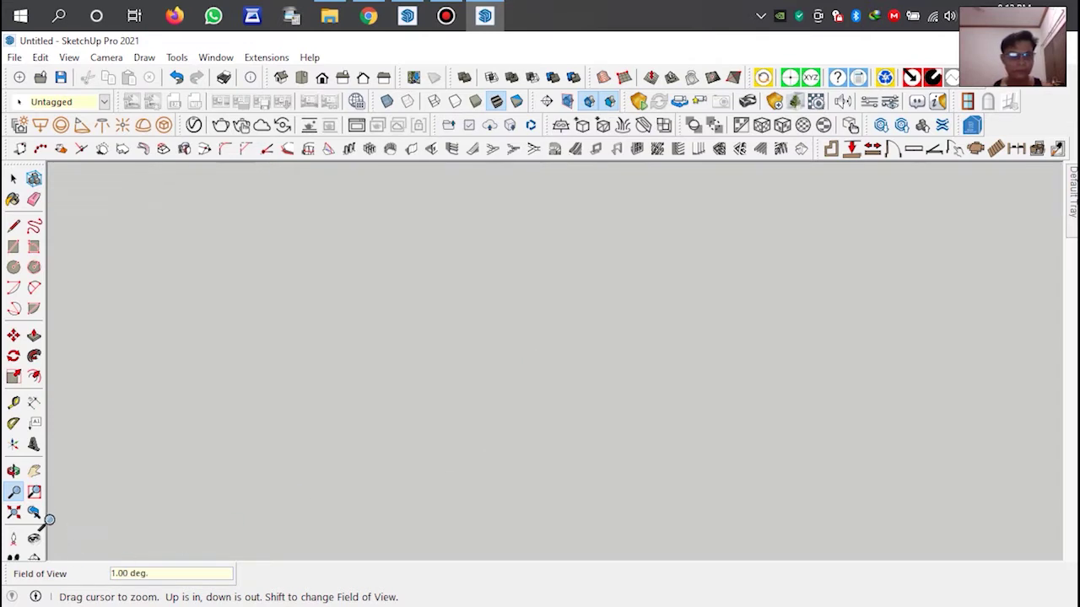
pyautogui.click(33, 512)
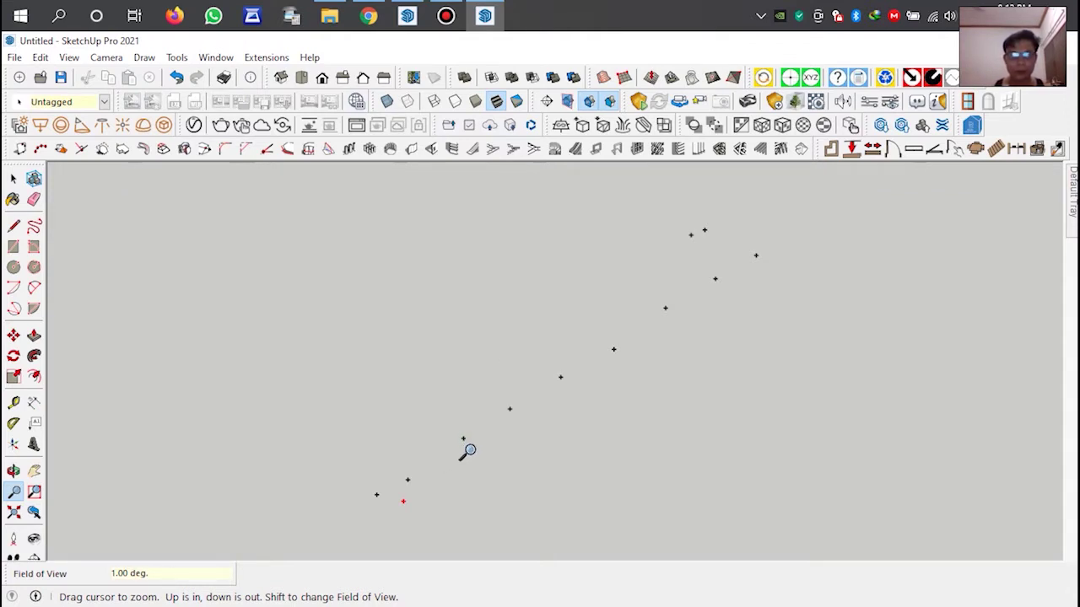
# Select all imported points, unlock them, and orbit around the now-blue points.
pyautogui.hotkey('ctrl', 'a')
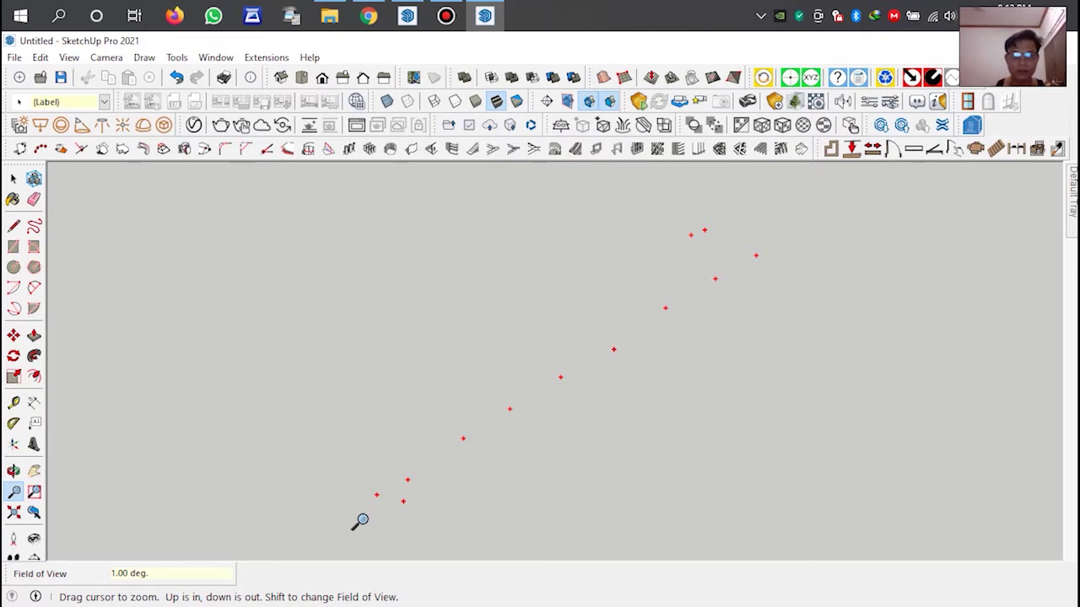
pyautogui.click(14, 178)
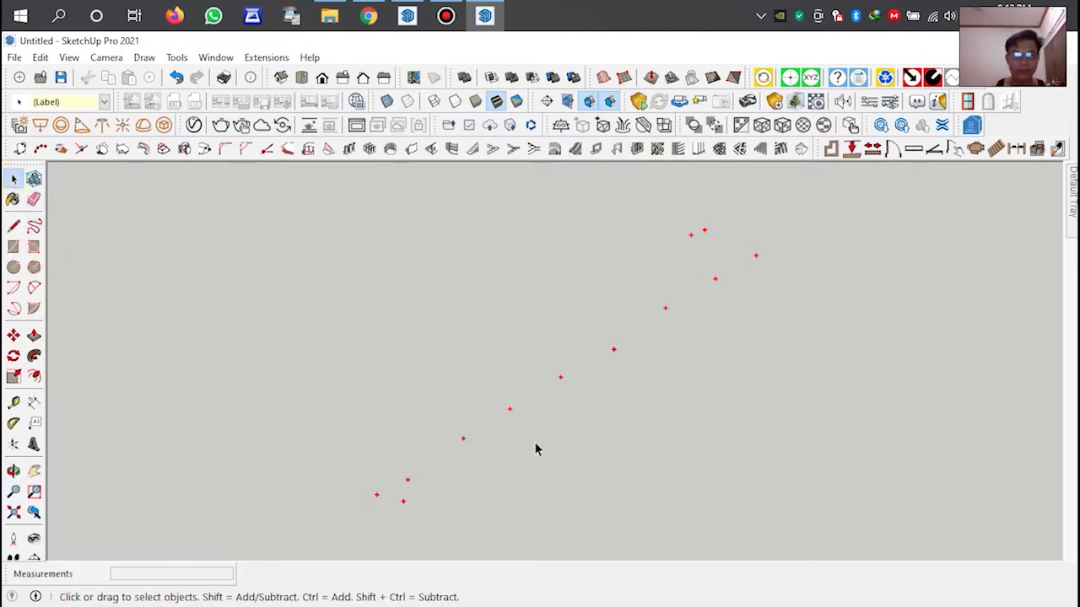
pyautogui.scroll(2, 372, 521)
pyautogui.rightClick(463, 409)
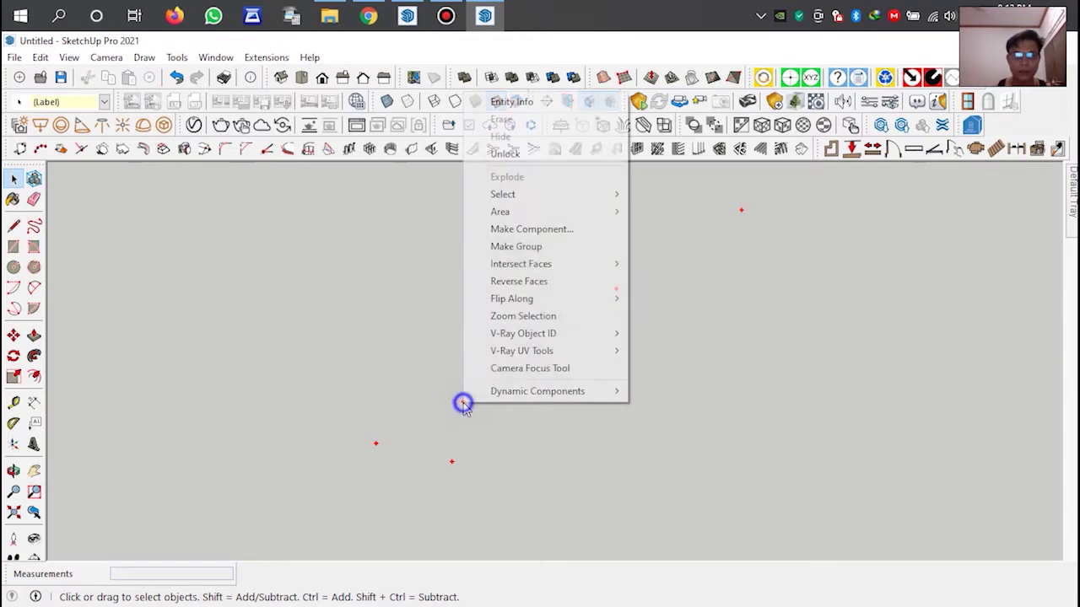
pyautogui.click(506, 155)
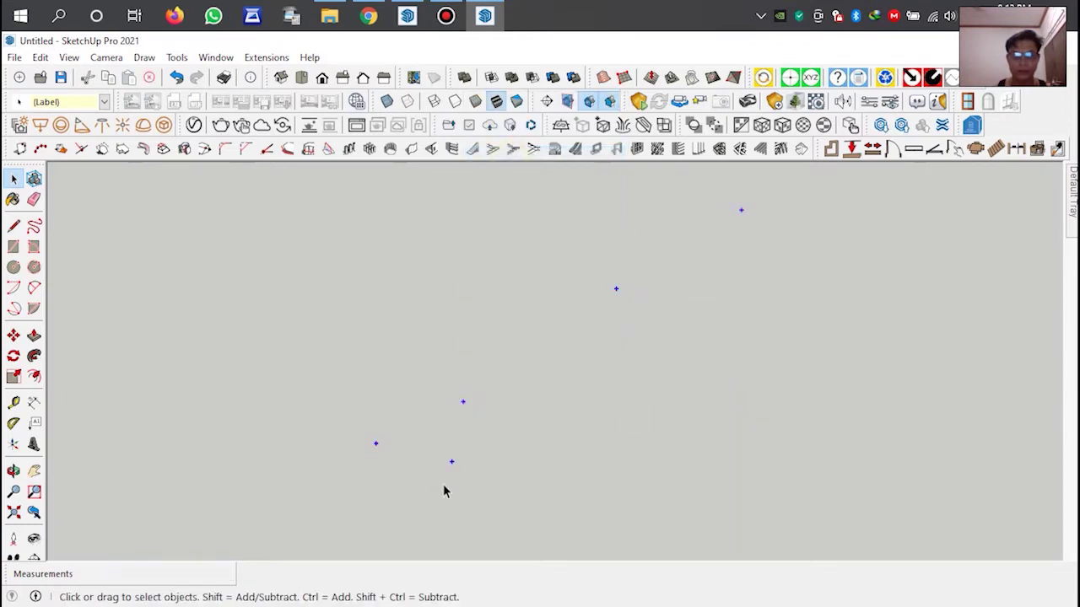
pyautogui.scroll(-3, 434, 490)
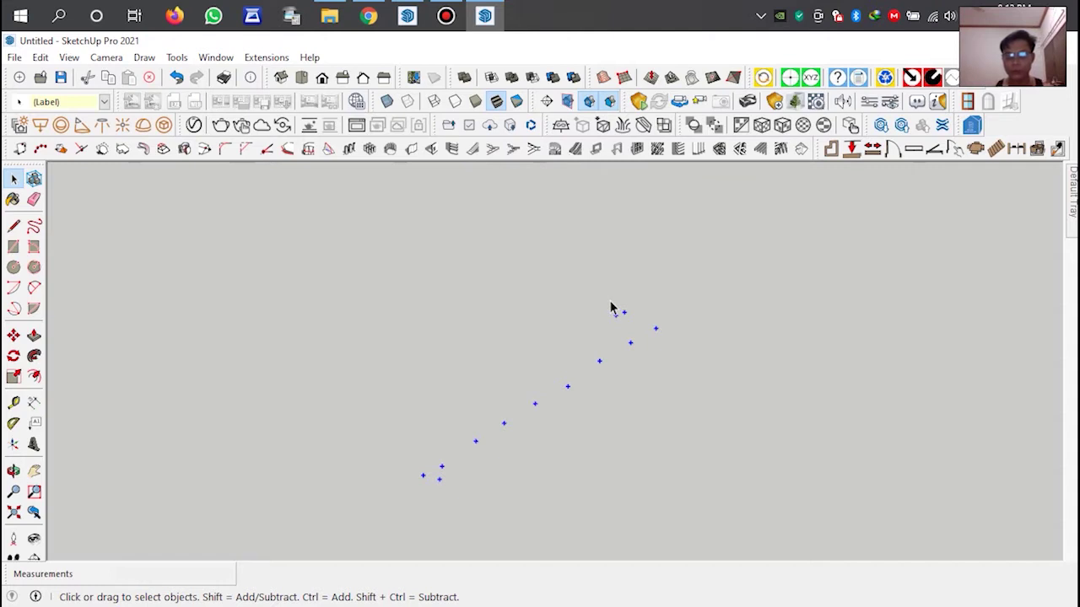
pyautogui.press('o')
pyautogui.moveTo(477, 315)
pyautogui.mouseDown()
pyautogui.moveTo(337, 358)
pyautogui.moveTo(397, 444)
pyautogui.moveTo(188, 284)
pyautogui.moveTo(234, 296)
pyautogui.moveTo(259, 319)
pyautogui.mouseUp()
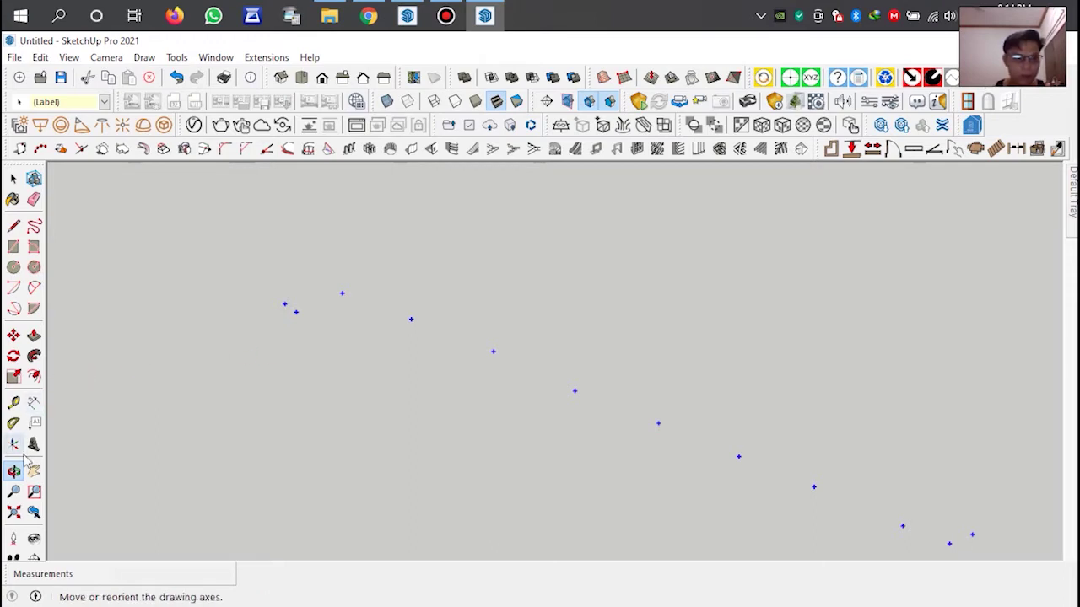
# With Move, zoom in and pick up the point group from one blue point.
pyautogui.click(13, 338)
pyautogui.scroll(2, 283, 302)
pyautogui.scroll(1, 285, 312)
pyautogui.scroll(1, 329, 337)
pyautogui.scroll(1, 328, 323)
pyautogui.scroll(2, 328, 323)
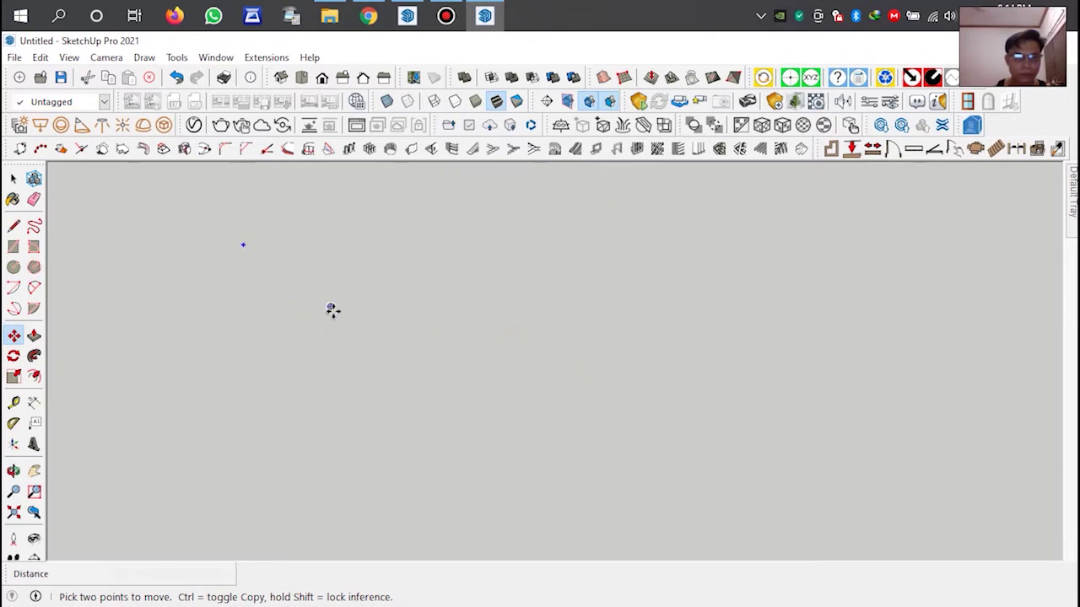
pyautogui.click(331, 309)
# Drop that point onto the axes origin, then orbit to check the placement.
pyautogui.scroll(-2, 610, 256)
pyautogui.scroll(-3, 621, 253)
pyautogui.scroll(-2, 667, 258)
pyautogui.scroll(-2, 727, 255)
pyautogui.scroll(-2, 763, 256)
pyautogui.scroll(-2, 737, 313)
pyautogui.scroll(-2, 576, 362)
pyautogui.scroll(-2, 558, 384)
pyautogui.scroll(-2, 586, 383)
pyautogui.scroll(-2, 798, 489)
pyautogui.scroll(-2, 751, 497)
pyautogui.scroll(-2, 698, 485)
pyautogui.scroll(2, 674, 476)
pyautogui.scroll(2, 591, 451)
pyautogui.scroll(1, 532, 432)
pyautogui.scroll(2, 501, 417)
pyautogui.scroll(2, 481, 415)
pyautogui.scroll(2, 460, 417)
pyautogui.scroll(2, 445, 416)
pyautogui.scroll(2, 424, 415)
pyautogui.click(422, 419)
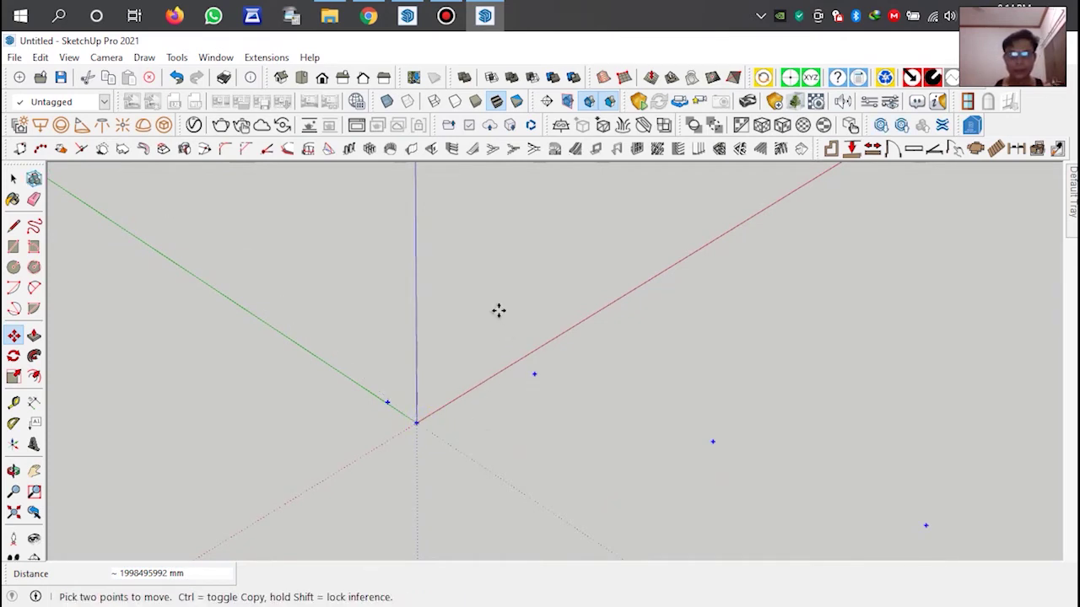
pyautogui.press('o')
pyautogui.moveTo(308, 388)
pyautogui.mouseDown()
pyautogui.moveTo(483, 424)
pyautogui.moveTo(494, 400)
pyautogui.moveTo(472, 455)
pyautogui.moveTo(404, 446)
pyautogui.moveTo(410, 364)
pyautogui.moveTo(378, 422)
pyautogui.moveTo(511, 405)
pyautogui.moveTo(474, 382)
pyautogui.mouseUp()
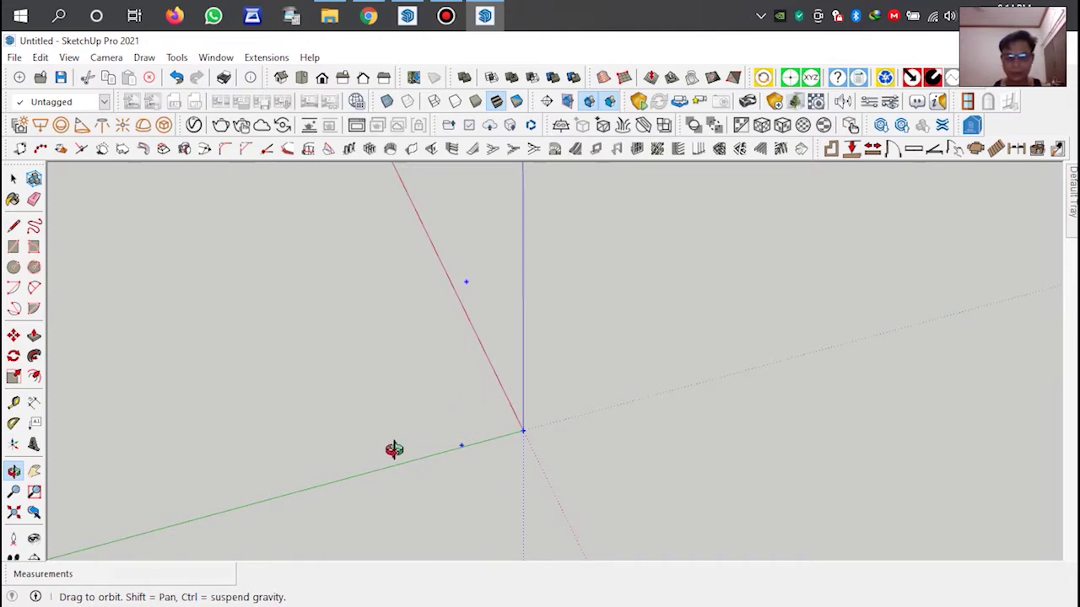
# Begin a line from the point at the origin, then cancel the unfinished line.
pyautogui.press('l')
pyautogui.scroll(5, 495, 436)
pyautogui.scroll(2, 400, 438)
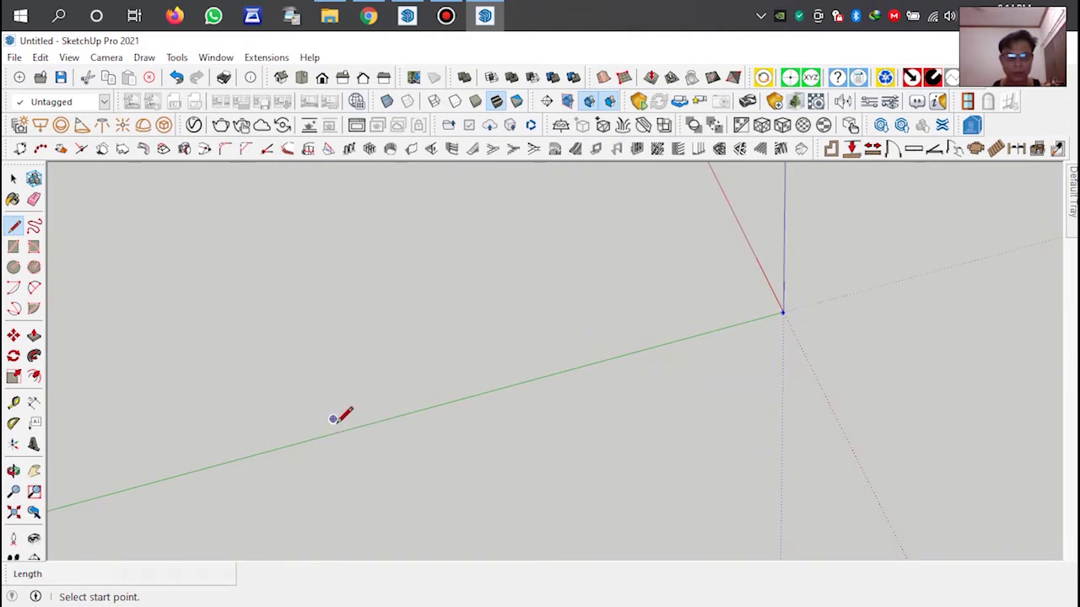
pyautogui.click(333, 419)
pyautogui.scroll(3, 806, 306)
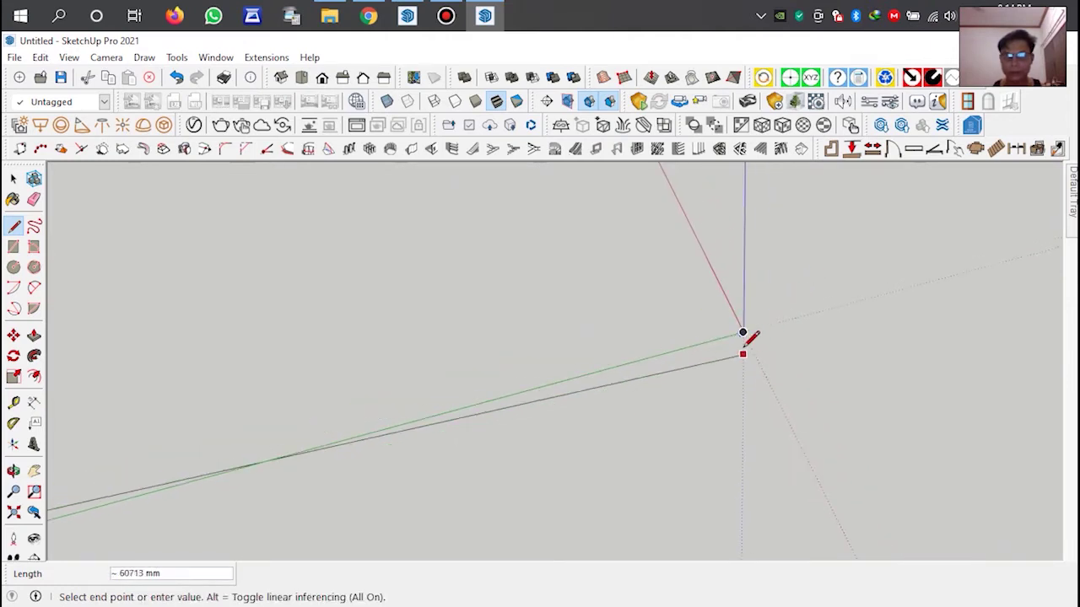
pyautogui.scroll(1, 756, 332)
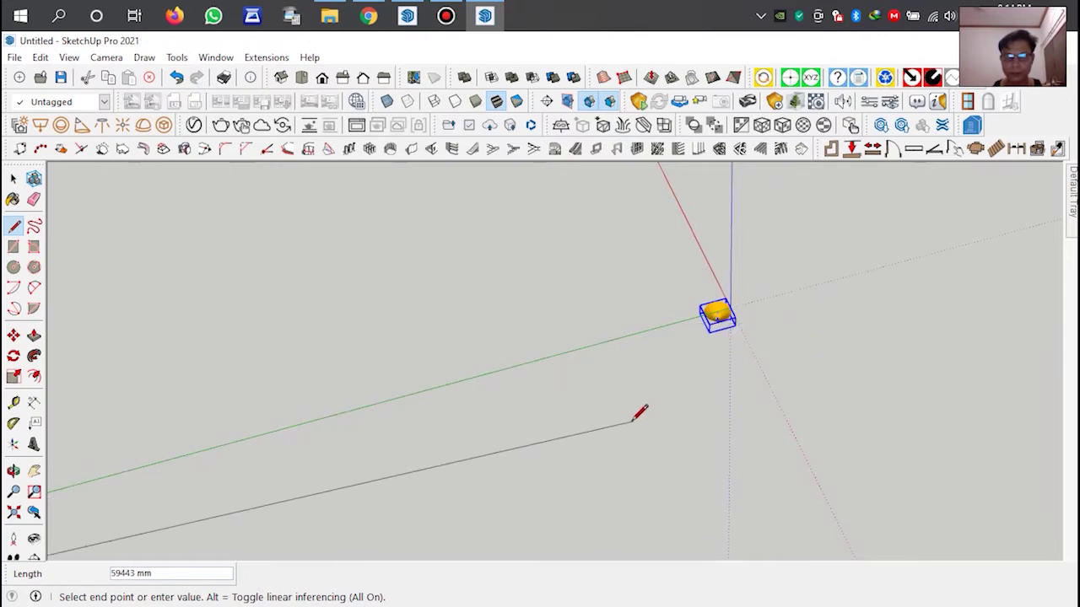
pyautogui.press('Escape')
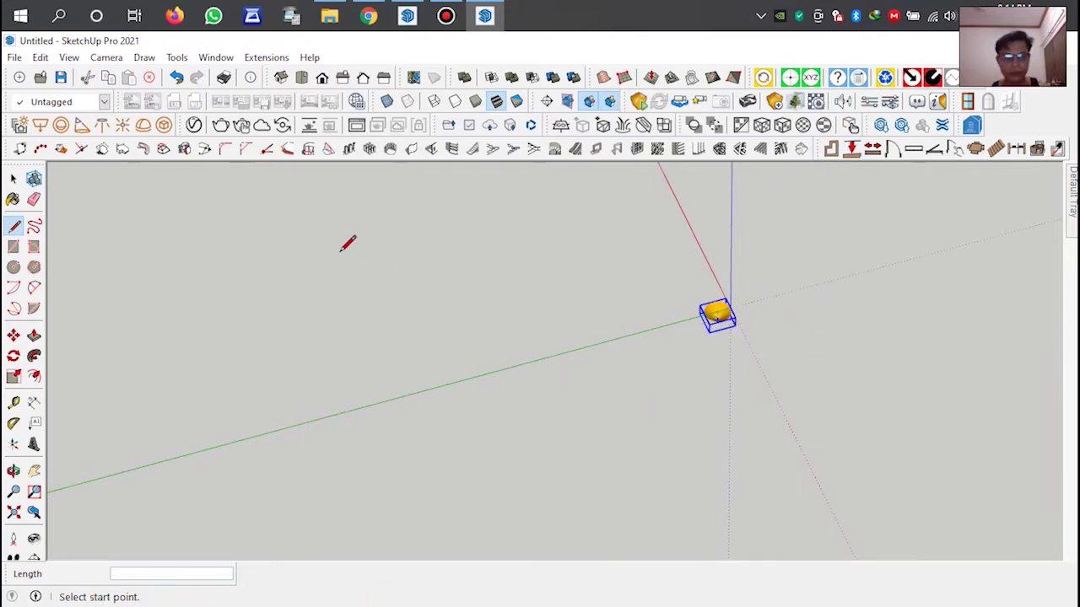
# Move the yellow pg_Marker_Field component so it rests near the origin.
pyautogui.press('m')
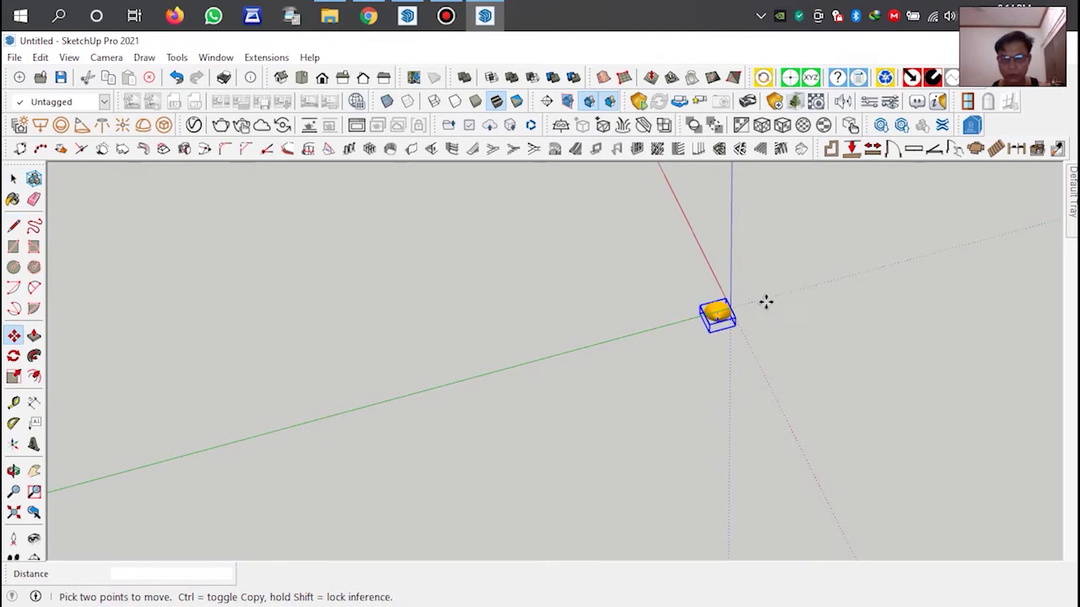
pyautogui.scroll(2, 771, 293)
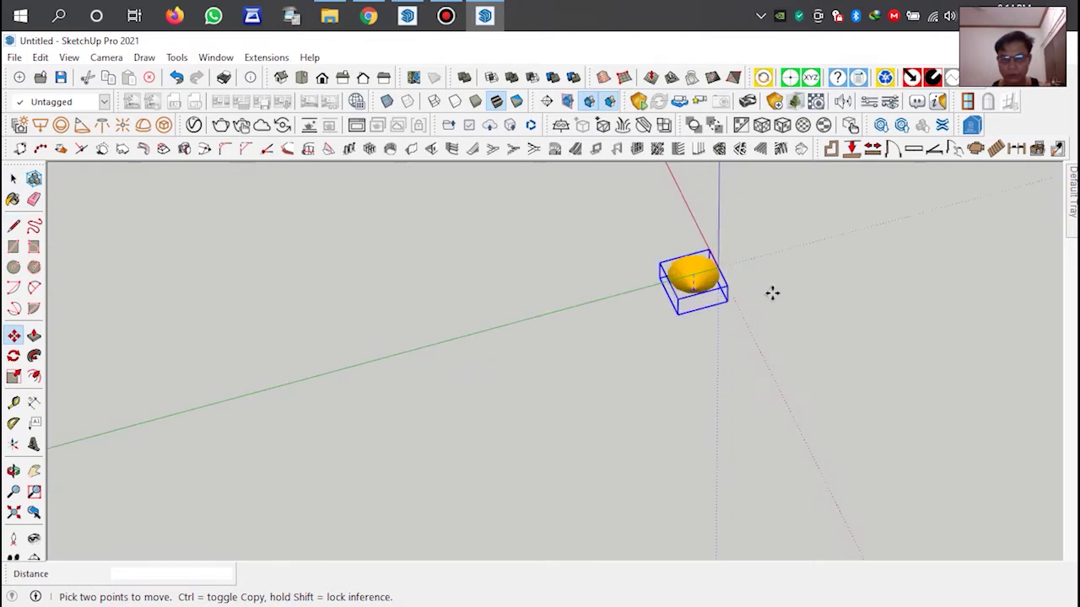
pyautogui.click(693, 289)
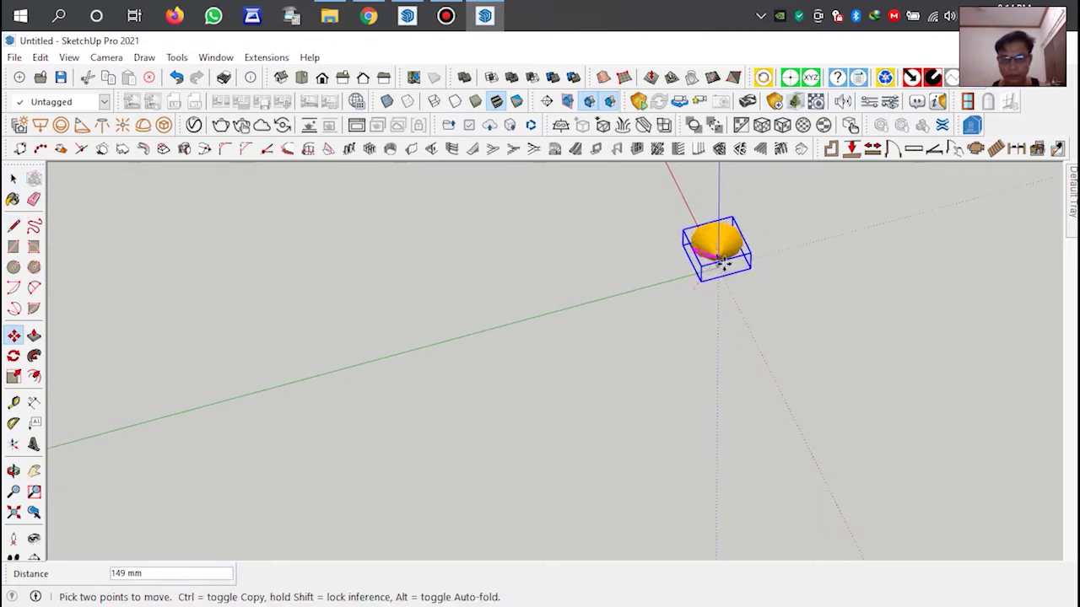
pyautogui.click(718, 261)
pyautogui.scroll(-3, 723, 319)
pyautogui.scroll(-2, 745, 347)
pyautogui.scroll(-2, 750, 363)
pyautogui.scroll(-1, 774, 272)
pyautogui.scroll(-1, 787, 271)
# Draw an edge from the yellow marker to the axes origin.
pyautogui.press('l')
pyautogui.scroll(2, 388, 376)
pyautogui.scroll(2, 358, 386)
pyautogui.scroll(2, 354, 385)
pyautogui.scroll(1, 333, 388)
pyautogui.scroll(2, 321, 414)
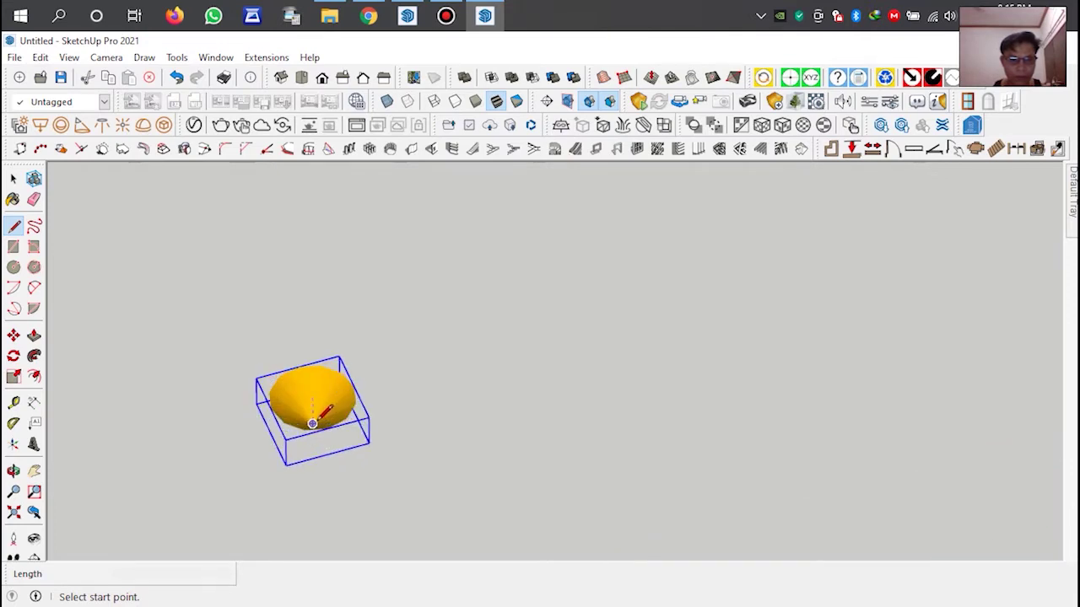
pyautogui.click(312, 423)
pyautogui.scroll(-3, 253, 417)
pyautogui.scroll(-2, 152, 429)
pyautogui.scroll(-2, 185, 430)
pyautogui.scroll(-2, 346, 431)
pyautogui.scroll(2, 624, 350)
pyautogui.scroll(1, 612, 371)
pyautogui.scroll(2, 615, 397)
pyautogui.scroll(2, 628, 443)
pyautogui.scroll(1, 631, 455)
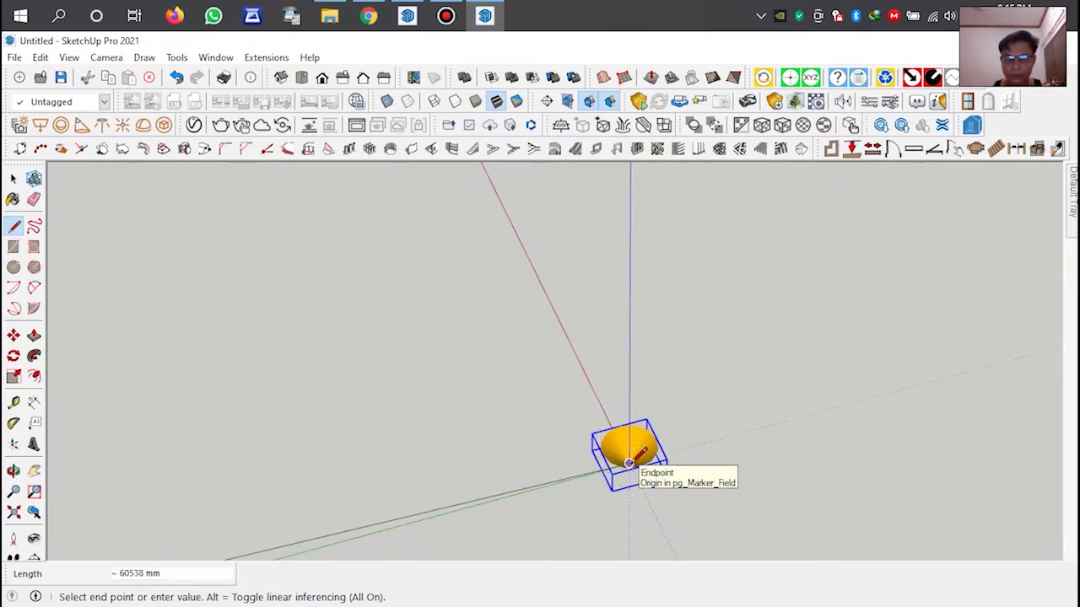
pyautogui.click(629, 462)
# Continue edges to the other yellow marker and the far point, then orbit to inspect them.
pyautogui.scroll(-2, 629, 472)
pyautogui.scroll(1, 607, 523)
pyautogui.scroll(1, 622, 544)
pyautogui.scroll(1, 582, 380)
pyautogui.scroll(2, 536, 334)
pyautogui.scroll(1, 540, 339)
pyautogui.scroll(1, 518, 340)
pyautogui.scroll(1, 482, 346)
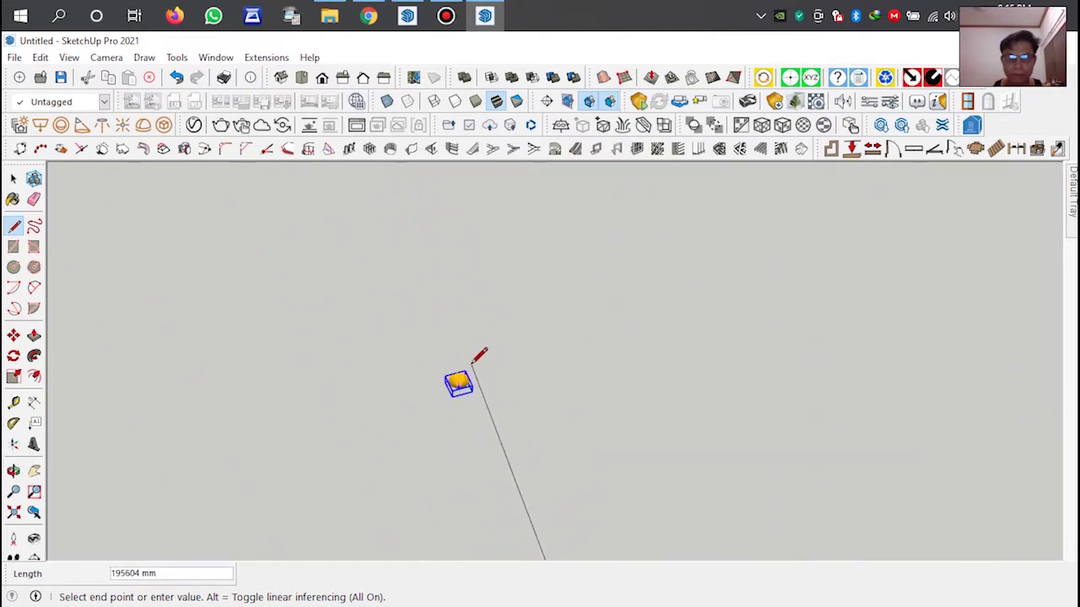
pyautogui.click(458, 382)
pyautogui.scroll(-1, 337, 376)
pyautogui.scroll(-2, 304, 401)
pyautogui.scroll(-1, 297, 410)
pyautogui.scroll(-1, 290, 426)
pyautogui.scroll(-1, 397, 350)
pyautogui.scroll(-1, 434, 352)
pyautogui.scroll(2, 742, 179)
pyautogui.scroll(2, 746, 190)
pyautogui.scroll(1, 726, 219)
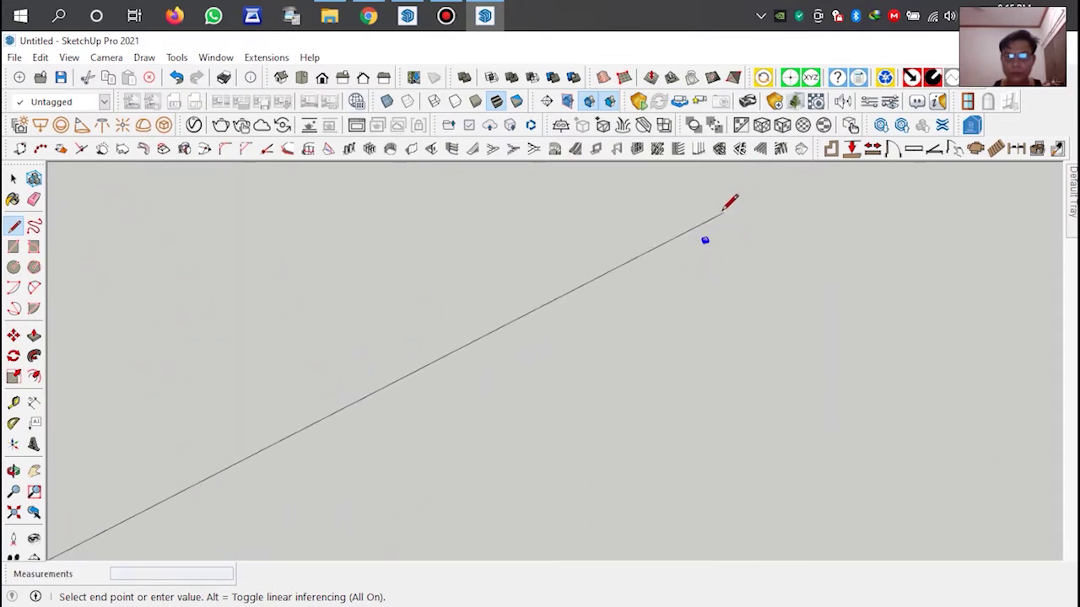
pyautogui.click(692, 285)
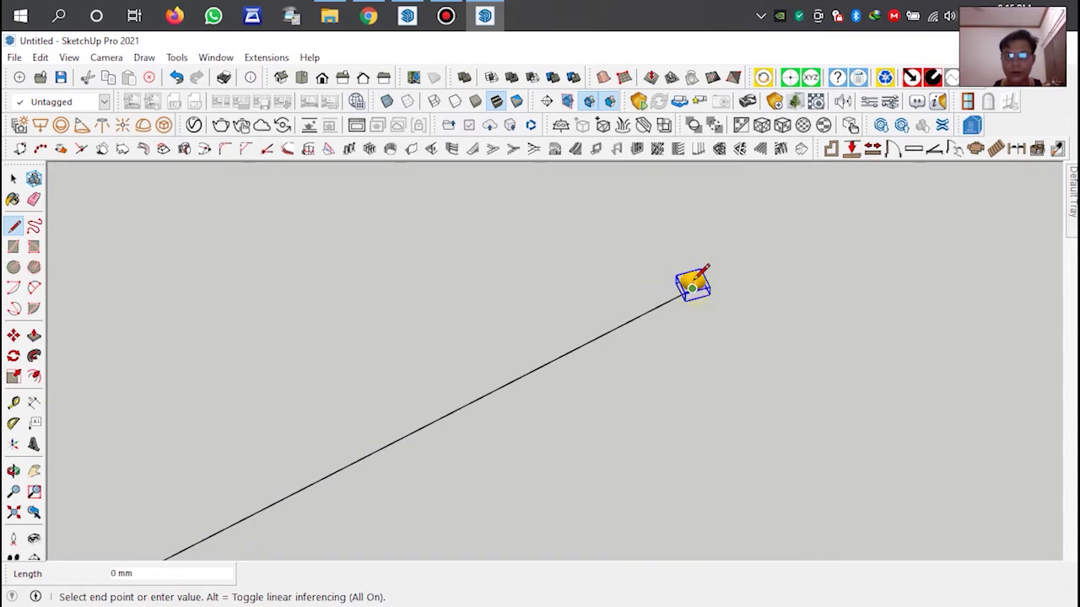
pyautogui.moveTo(700, 282)
pyautogui.mouseDown(button='middle')
pyautogui.moveTo(738, 283)
pyautogui.moveTo(759, 248)
pyautogui.moveTo(750, 253)
pyautogui.moveTo(838, 219)
pyautogui.moveTo(560, 384)
pyautogui.moveTo(644, 255)
pyautogui.moveTo(581, 368)
pyautogui.moveTo(730, 320)
pyautogui.moveTo(624, 352)
pyautogui.mouseUp(button='middle')
pyautogui.moveTo(624, 352)
pyautogui.mouseDown()
pyautogui.moveTo(559, 279)
pyautogui.moveTo(559, 349)
pyautogui.moveTo(540, 405)
pyautogui.moveTo(544, 396)
pyautogui.mouseUp()
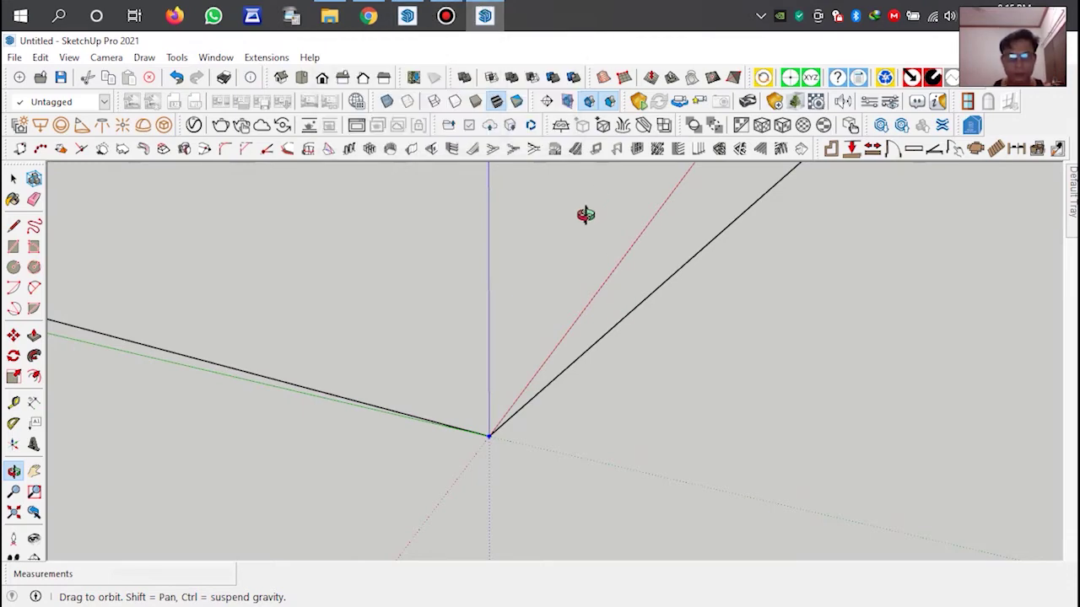
pyautogui.click(407, 12)
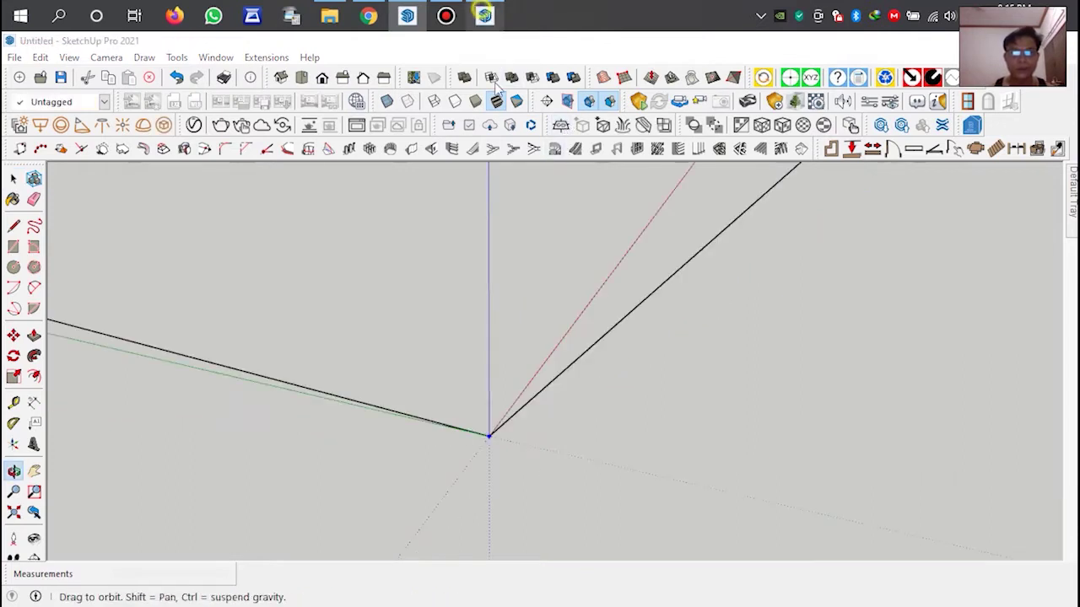
pyautogui.moveTo(515, 465); pyautogui.dragTo(378, 454)
pyautogui.moveTo(453, 391)
pyautogui.mouseDown()
pyautogui.moveTo(453, 535)
pyautogui.moveTo(390, 507)
pyautogui.mouseUp()
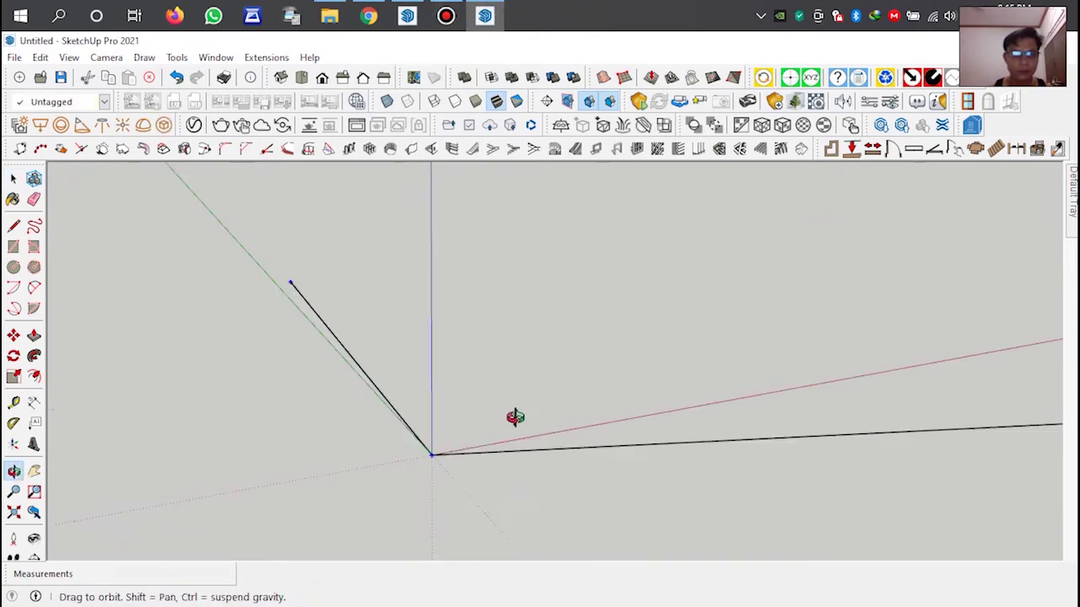
pyautogui.click(329, 15)
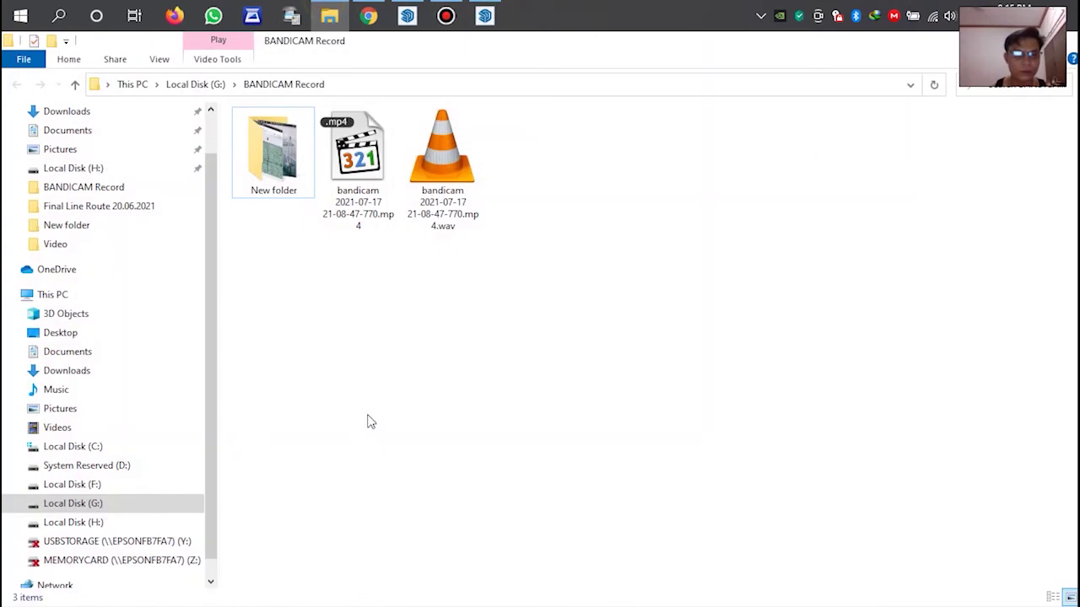
pyautogui.click(484, 16)
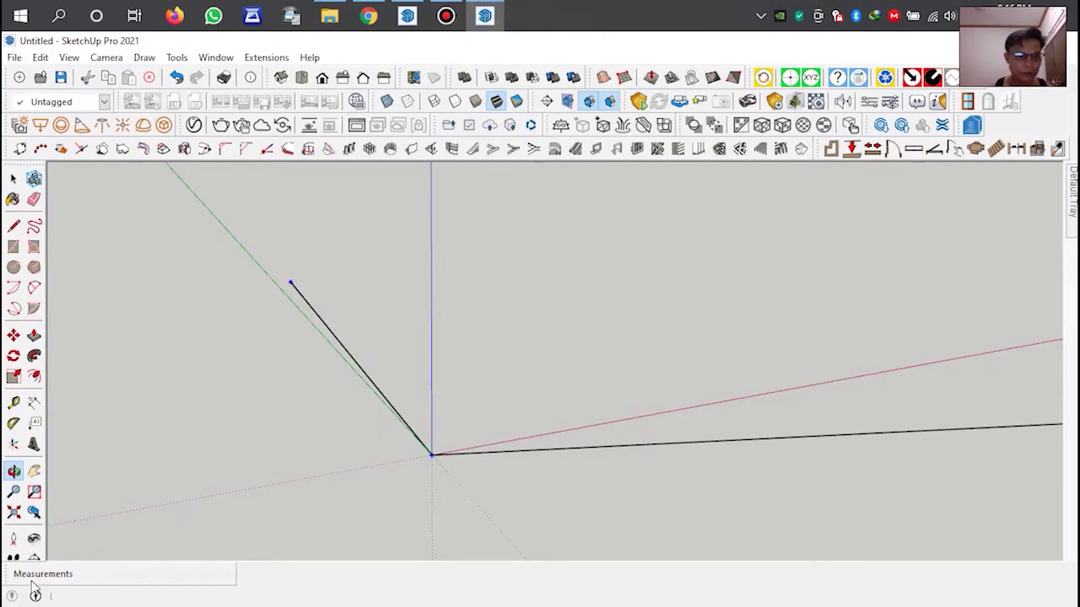
pyautogui.moveTo(11, 597)
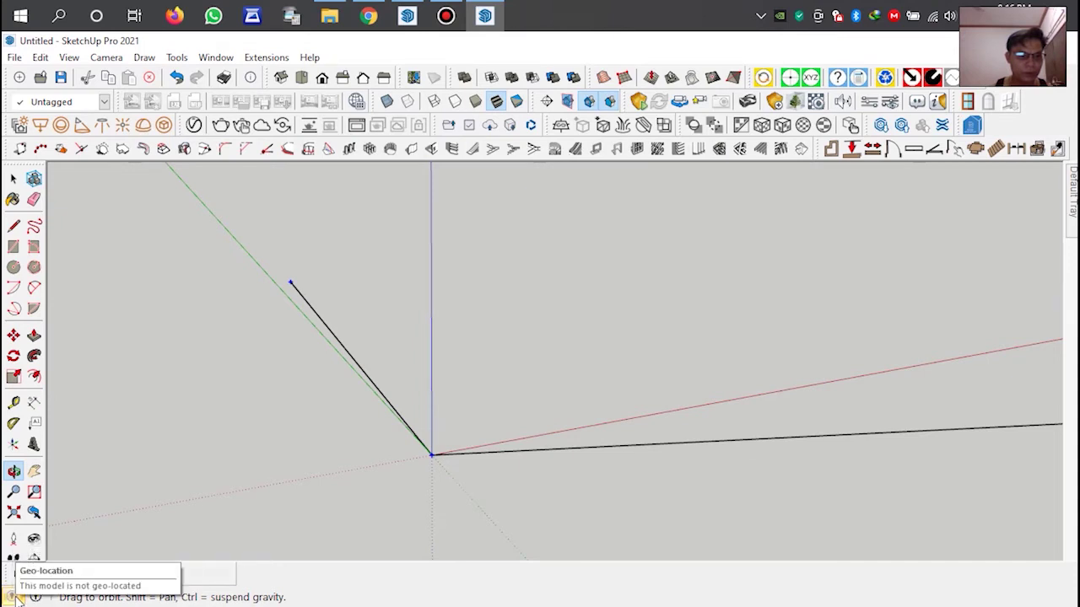
# Geo-locate the model near Vientiane, Laos, importing a trimmed Digital Globe image of the substation.
pyautogui.click(12, 597)
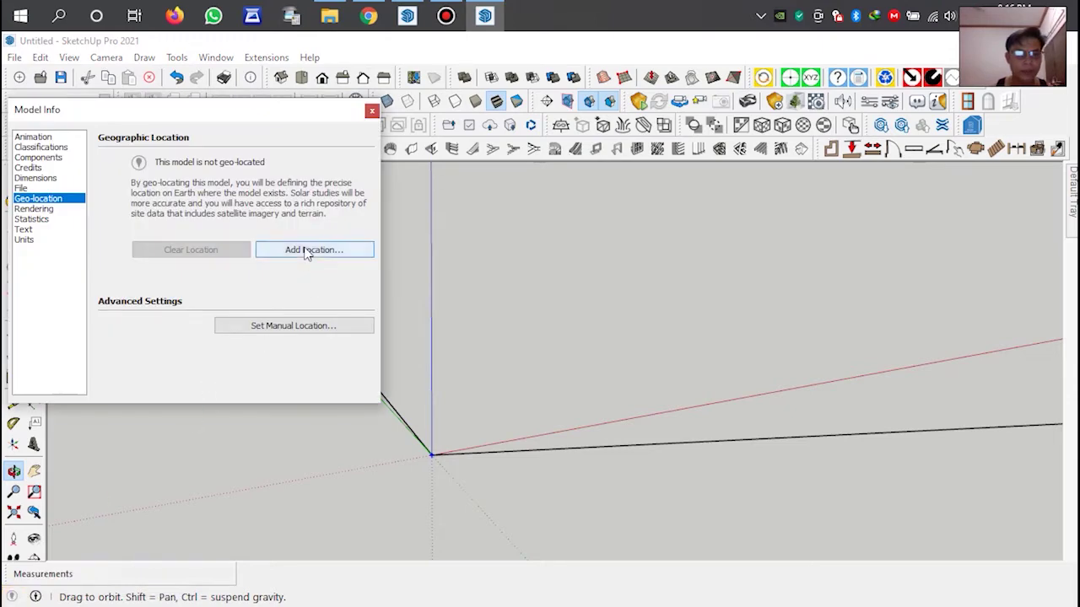
pyautogui.click(306, 253)
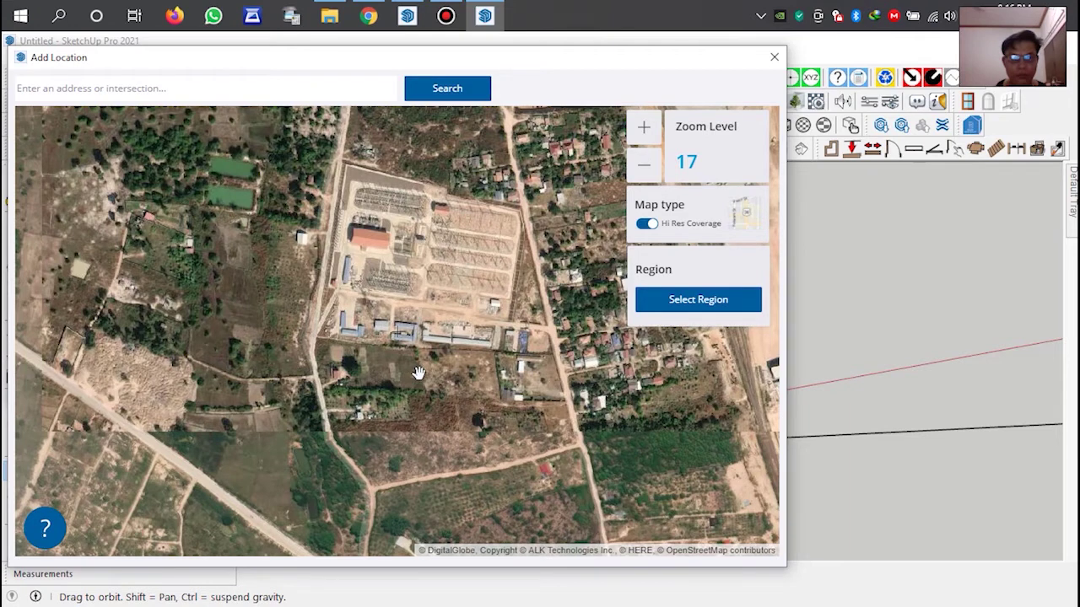
pyautogui.click(705, 304)
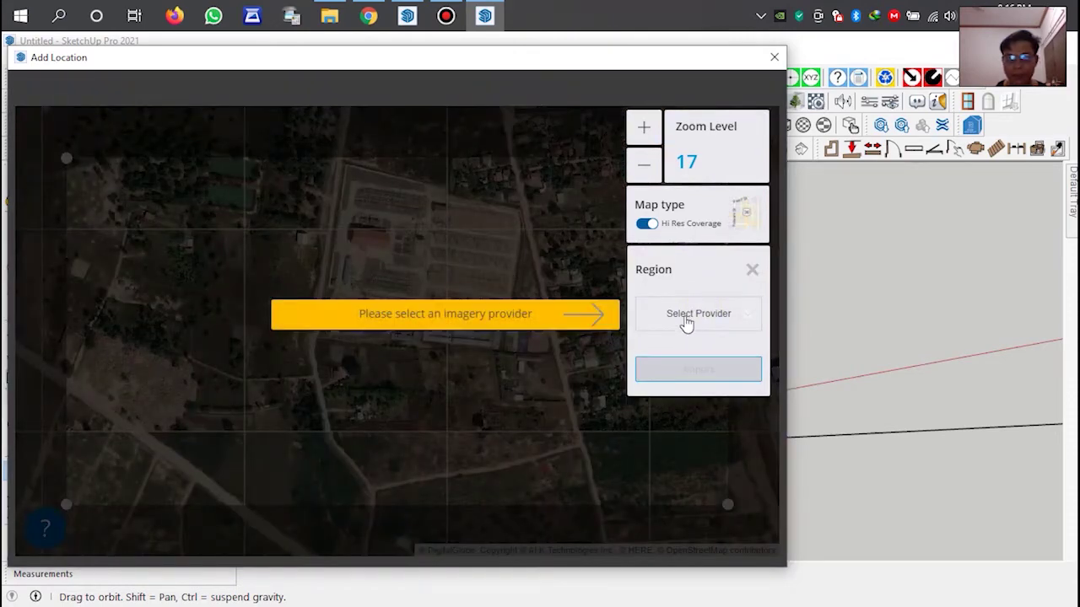
pyautogui.click(686, 323)
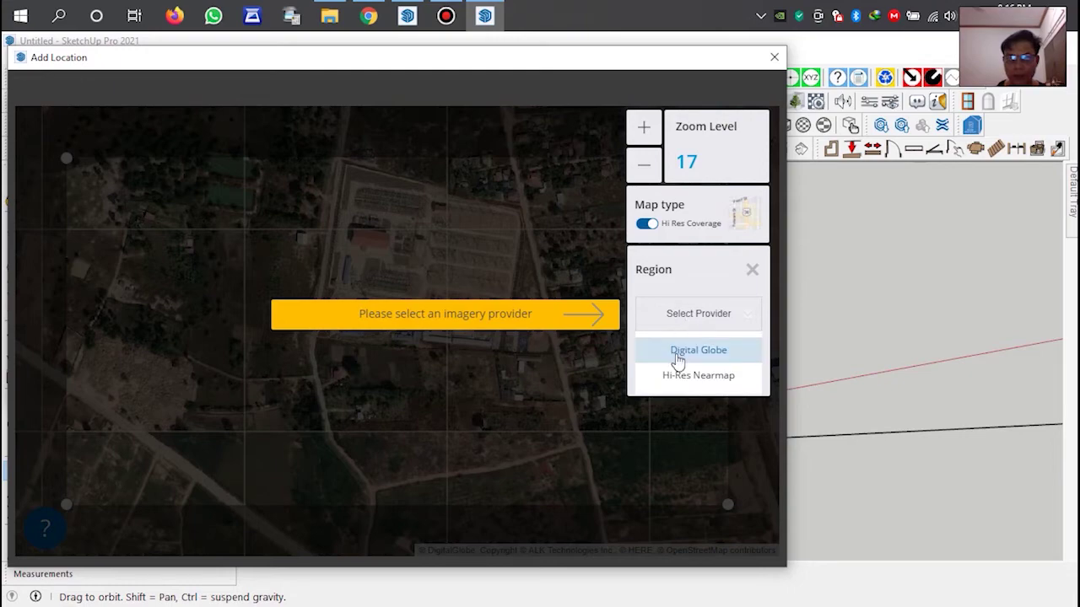
pyautogui.click(678, 355)
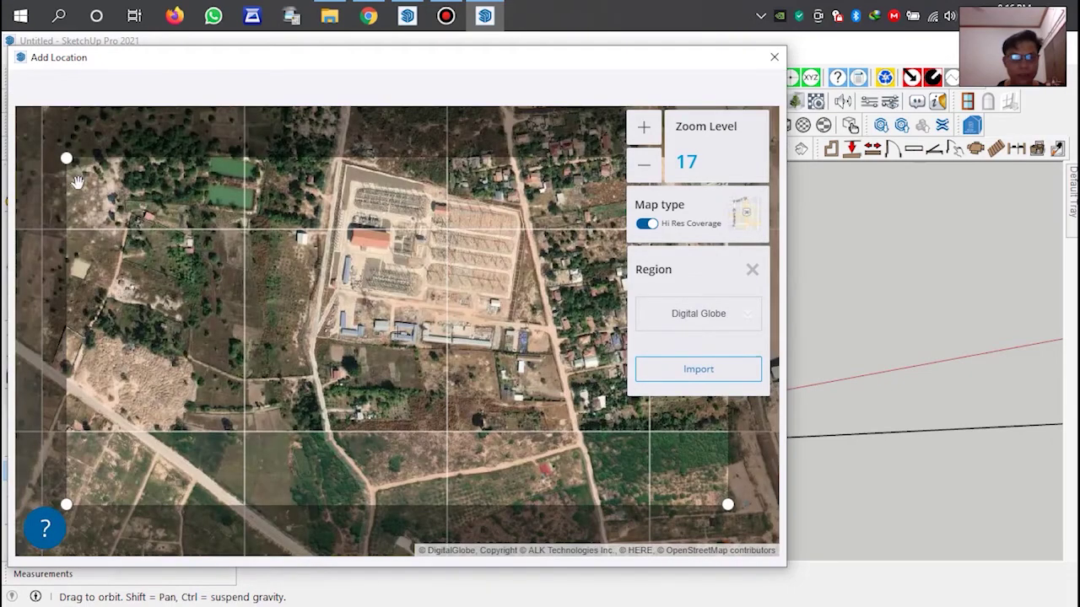
pyautogui.moveTo(70, 158)
pyautogui.mouseDown()
pyautogui.moveTo(233, 176)
pyautogui.moveTo(253, 195)
pyautogui.mouseUp()
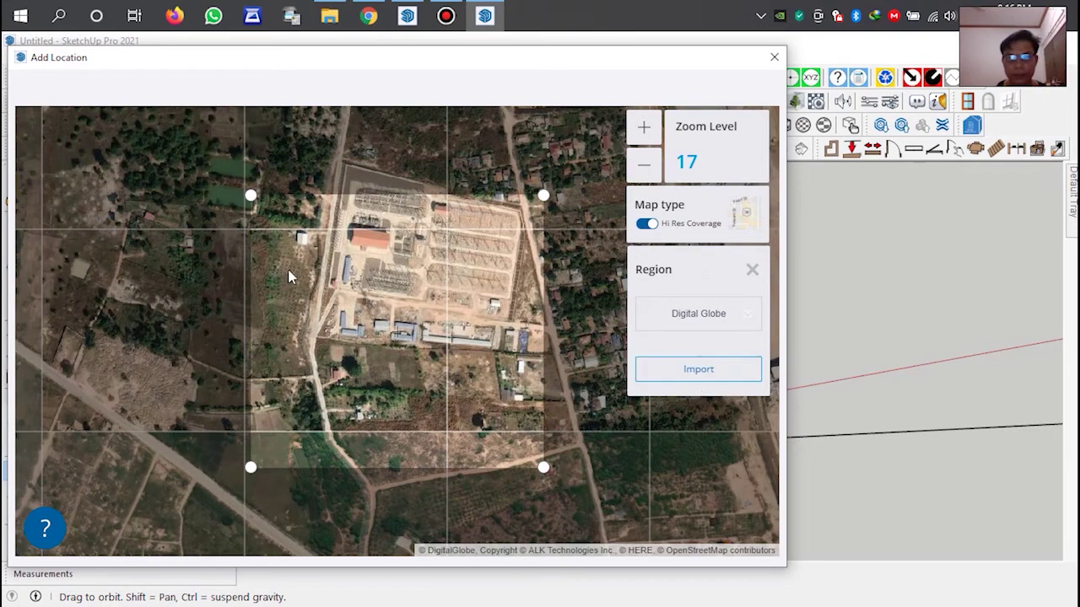
pyautogui.click(687, 380)
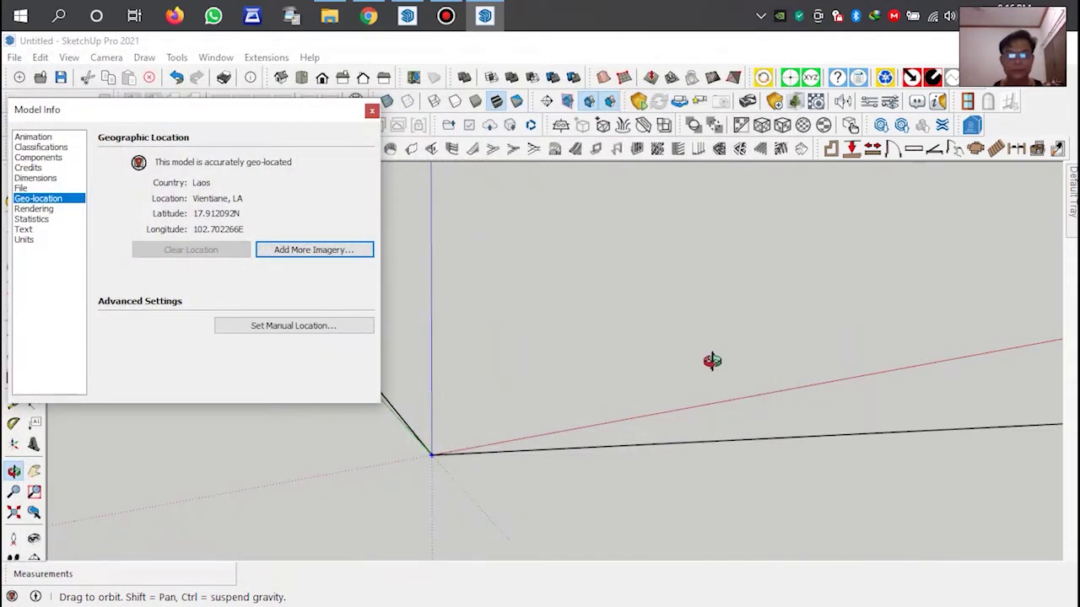
pyautogui.click(373, 110)
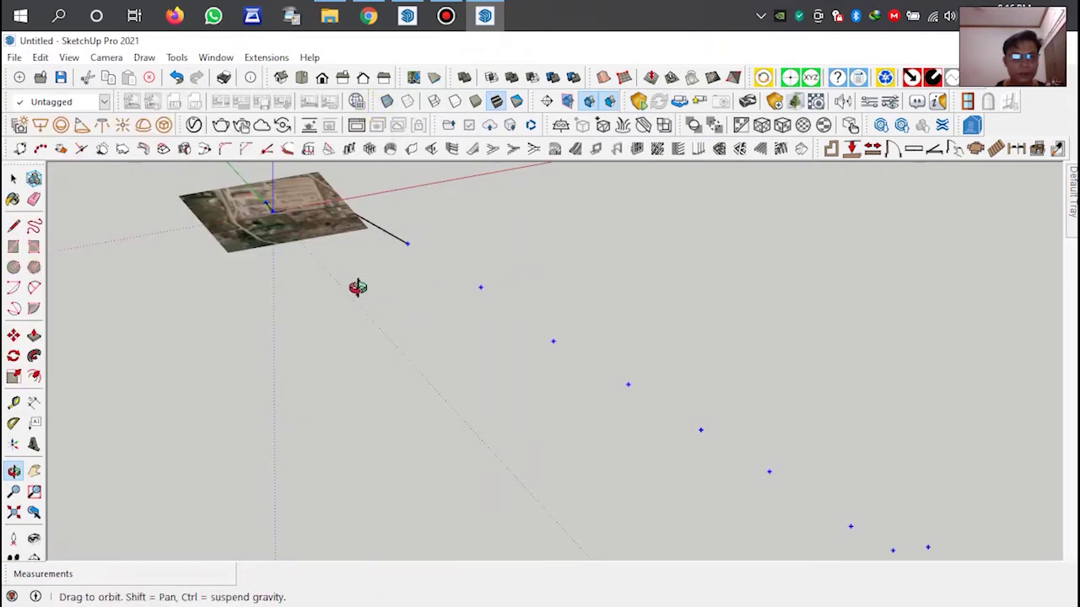
# Orbit and zoom around the imported satellite terrain, ending in a near-overhead view of the route edges.
pyautogui.moveTo(357, 286); pyautogui.dragTo(472, 404)
pyautogui.scroll(2, 296, 261)
pyautogui.scroll(3, 295, 261)
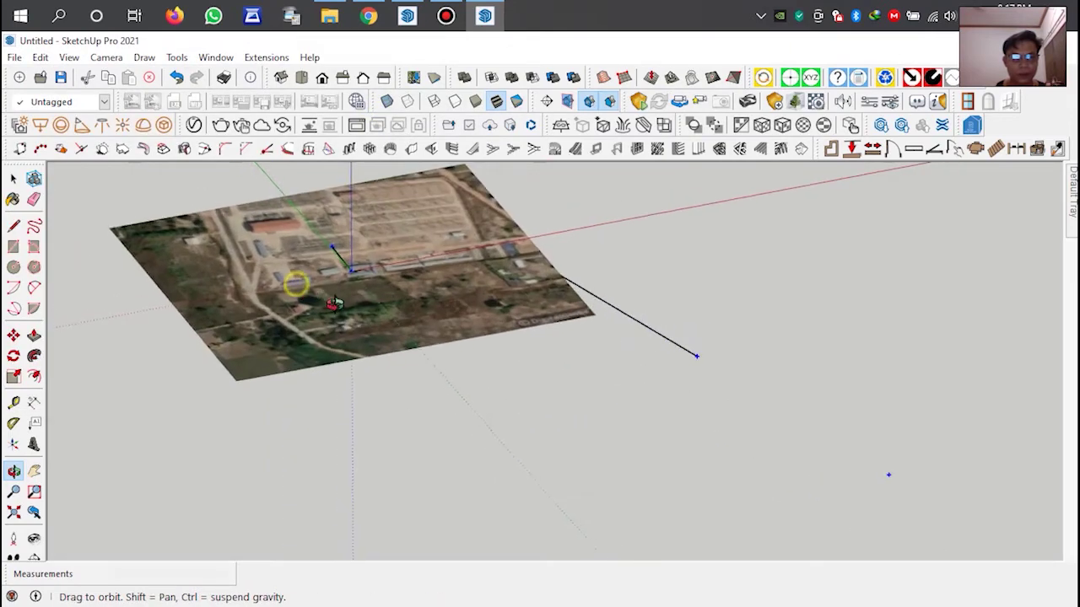
pyautogui.moveTo(289, 276)
pyautogui.mouseDown()
pyautogui.moveTo(542, 319)
pyautogui.moveTo(504, 387)
pyautogui.moveTo(409, 354)
pyautogui.mouseUp()
pyautogui.scroll(2, 354, 371)
pyautogui.scroll(3, 362, 363)
pyautogui.scroll(-3, 770, 345)
pyautogui.scroll(2, 504, 387)
pyautogui.scroll(2, 497, 380)
pyautogui.scroll(2, 408, 354)
pyautogui.scroll(-3, 397, 337)
pyautogui.moveTo(459, 386); pyautogui.dragTo(522, 376)
pyautogui.scroll(2, 523, 374)
pyautogui.scroll(-3, 523, 374)
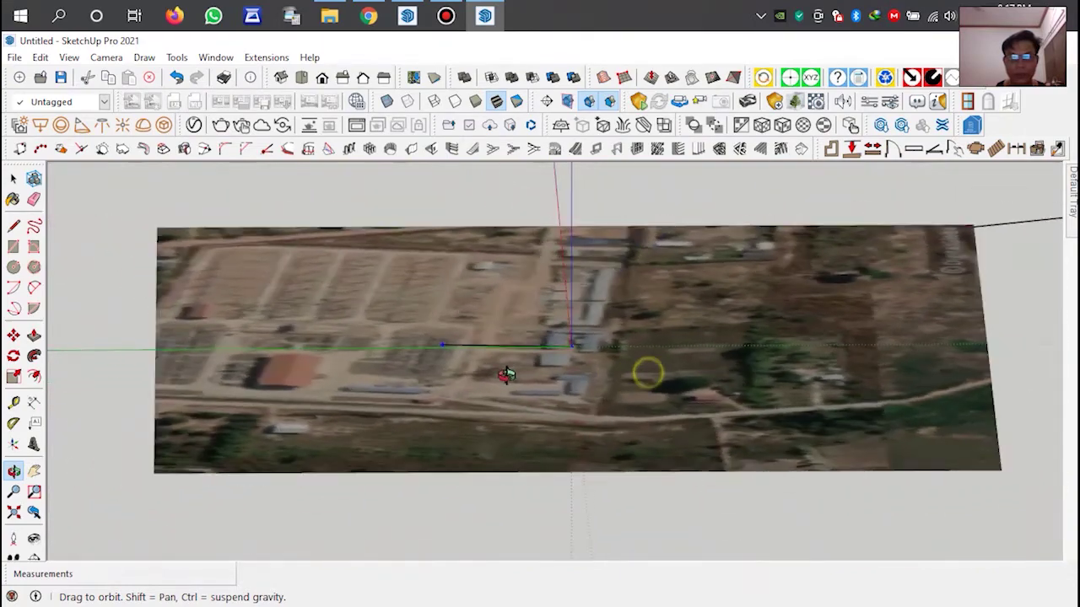
pyautogui.scroll(-2, 498, 397)
pyautogui.moveTo(482, 409)
pyautogui.mouseDown()
pyautogui.moveTo(501, 393)
pyautogui.moveTo(678, 433)
pyautogui.mouseUp()
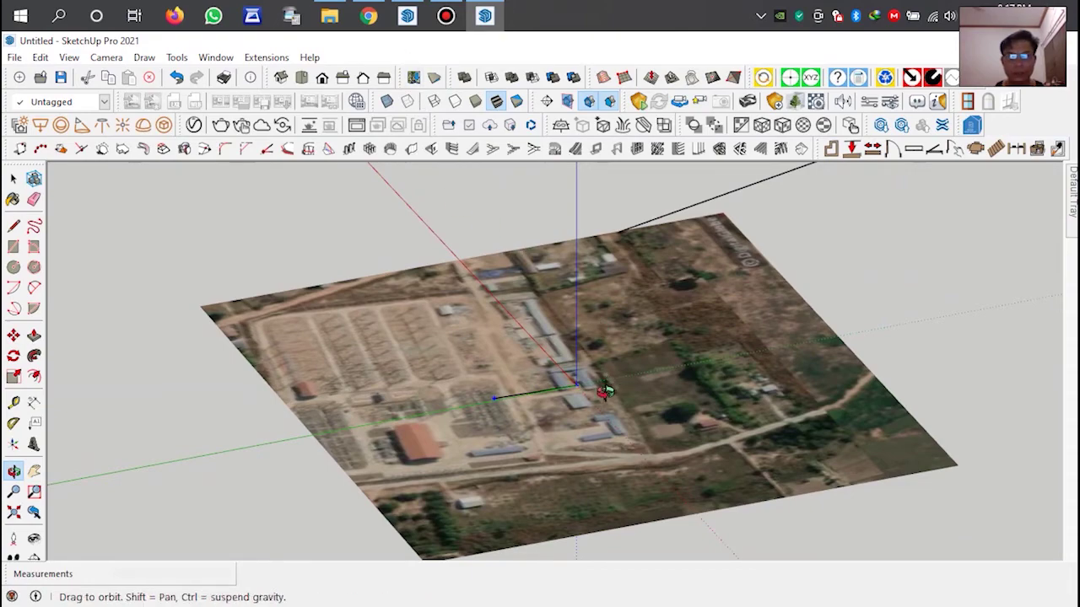
pyautogui.scroll(3, 607, 380)
pyautogui.moveTo(596, 427); pyautogui.dragTo(462, 329)
pyautogui.scroll(2, 632, 417)
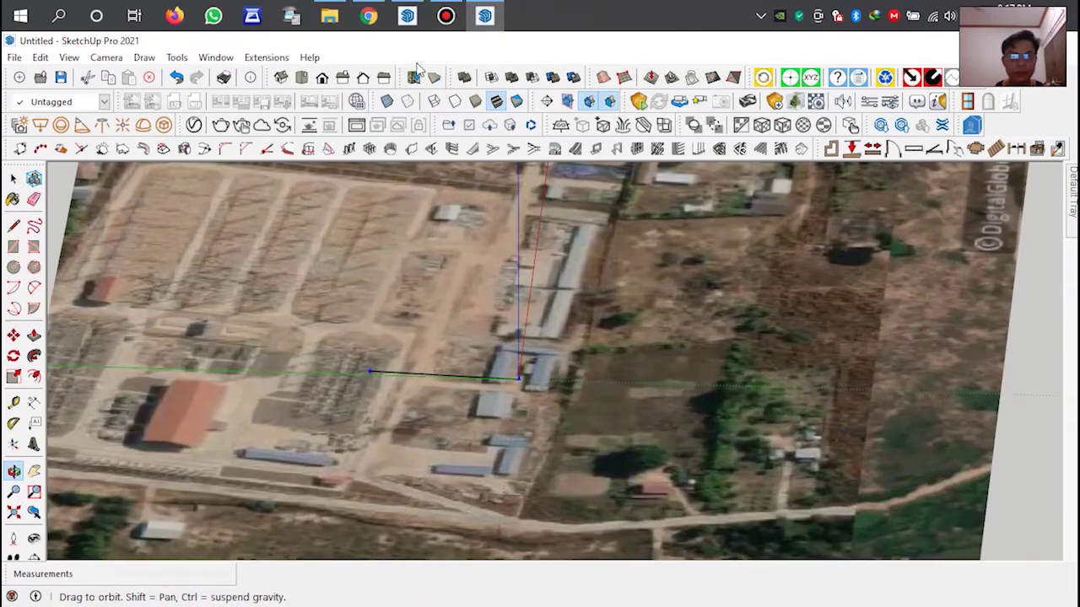
# Paste the blue tower from Tower Type SZF252 into the Untitled model beside the route origin.
pyautogui.click(407, 15)
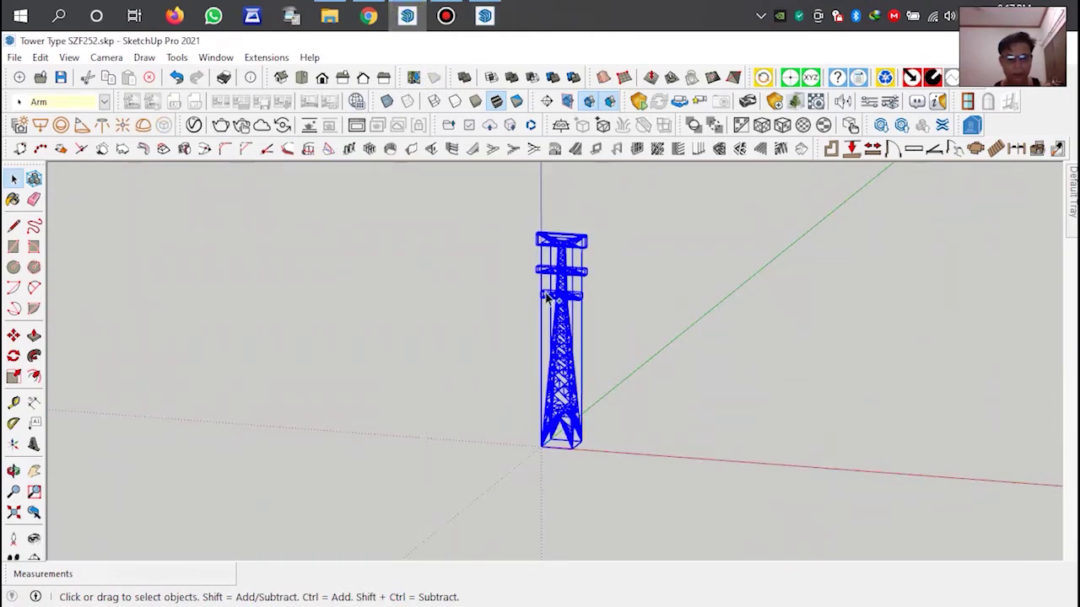
pyautogui.click(484, 15)
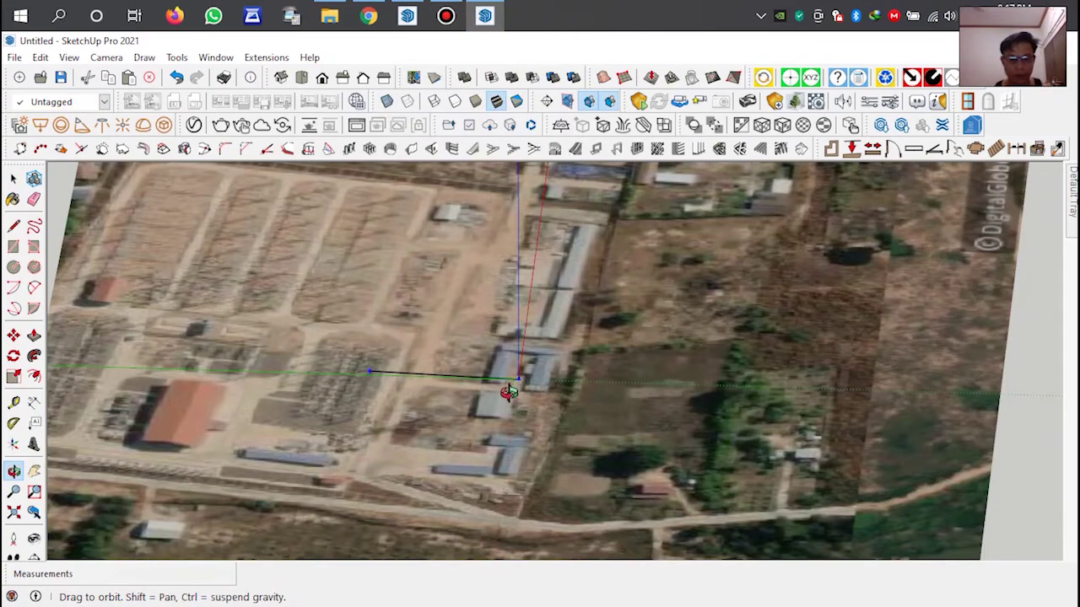
pyautogui.hotkey('ctrl', 'v')
pyautogui.scroll(1, 511, 398)
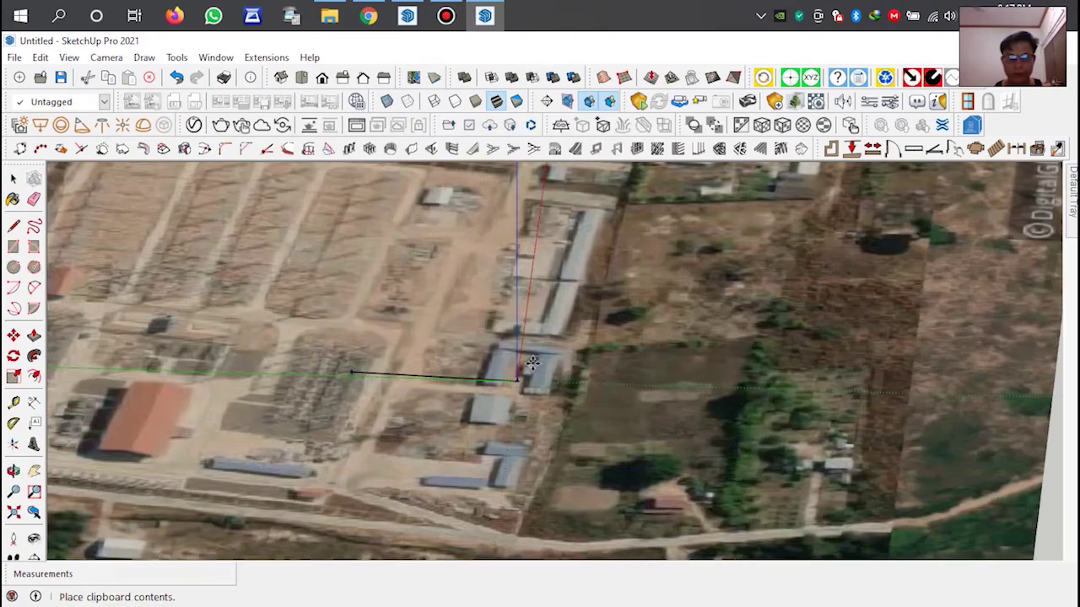
pyautogui.scroll(1, 510, 399)
pyautogui.click(574, 405)
pyautogui.press('m')
pyautogui.scroll(2, 565, 402)
pyautogui.moveTo(564, 403)
pyautogui.mouseDown(button='middle')
pyautogui.moveTo(542, 422)
pyautogui.moveTo(615, 355)
pyautogui.mouseUp(button='middle')
pyautogui.scroll(2, 620, 342)
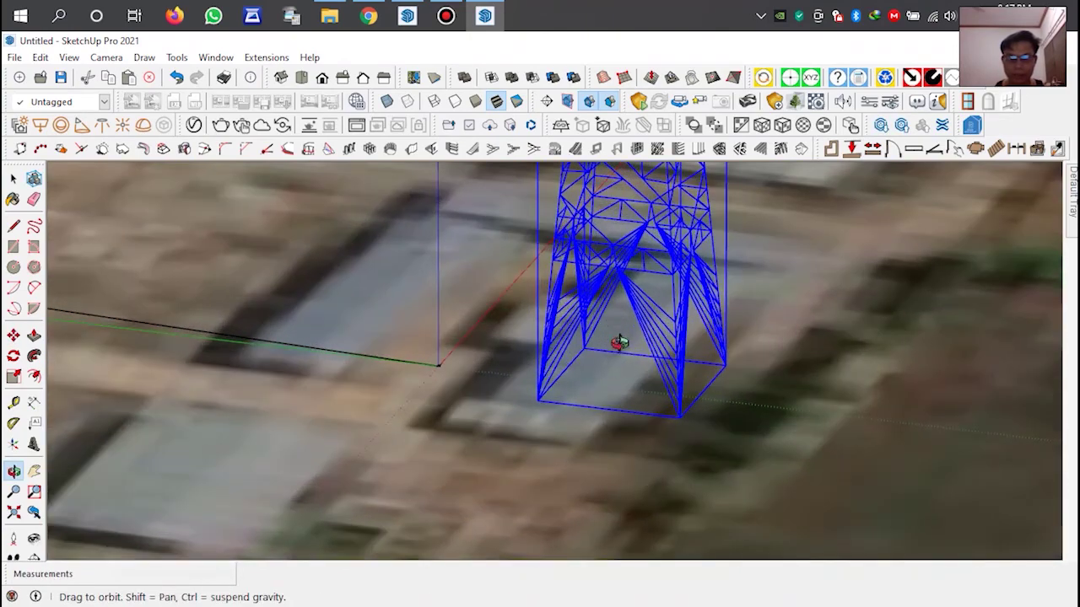
# Trace the tower's four base corners with lines to close its footprint as a face.
pyautogui.press('l')
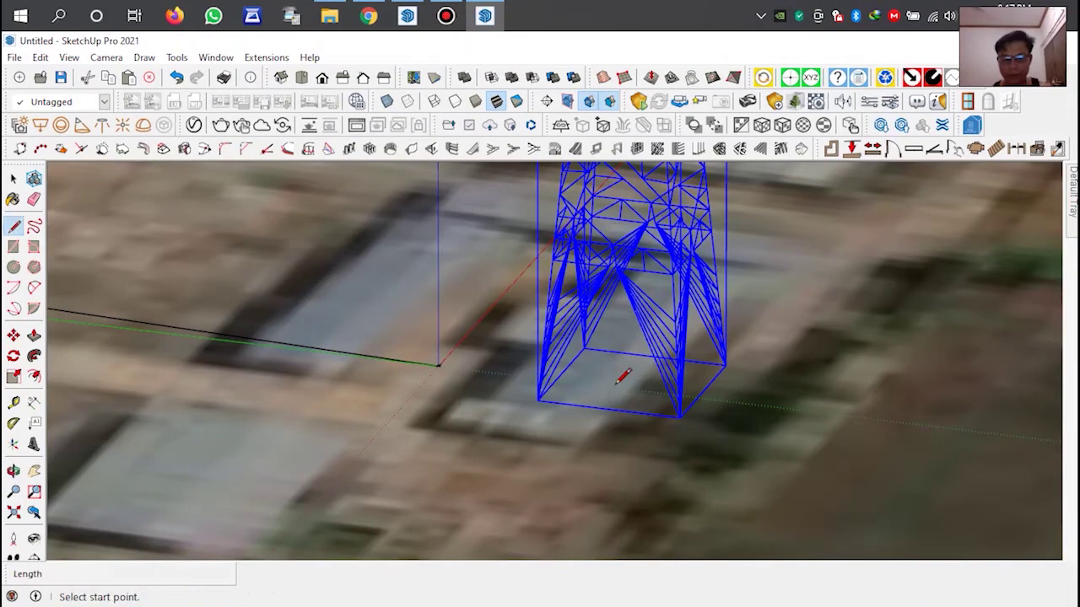
pyautogui.click(585, 348)
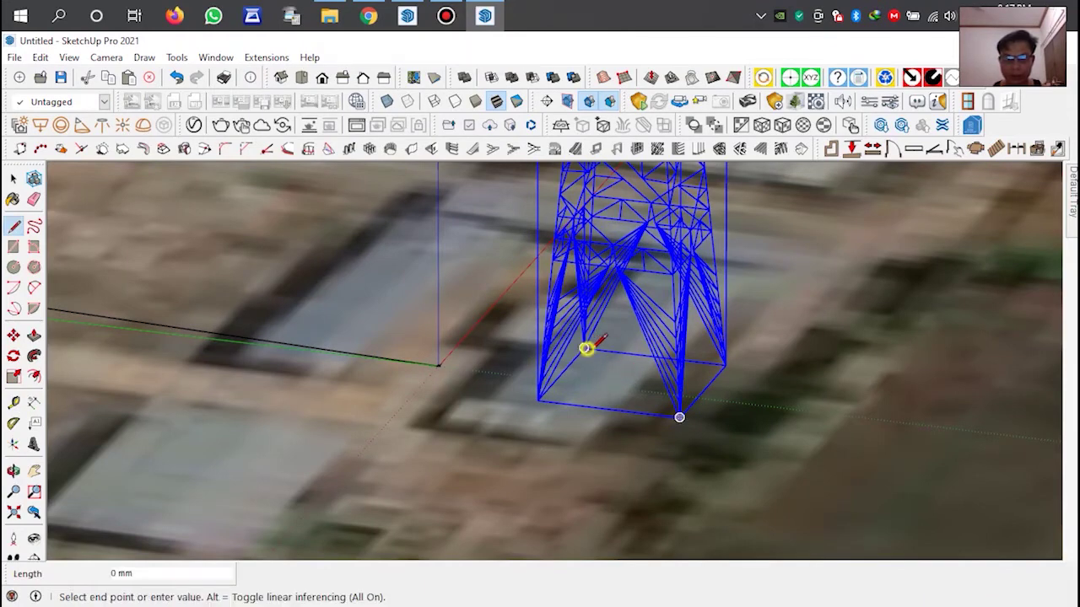
pyautogui.click(725, 365)
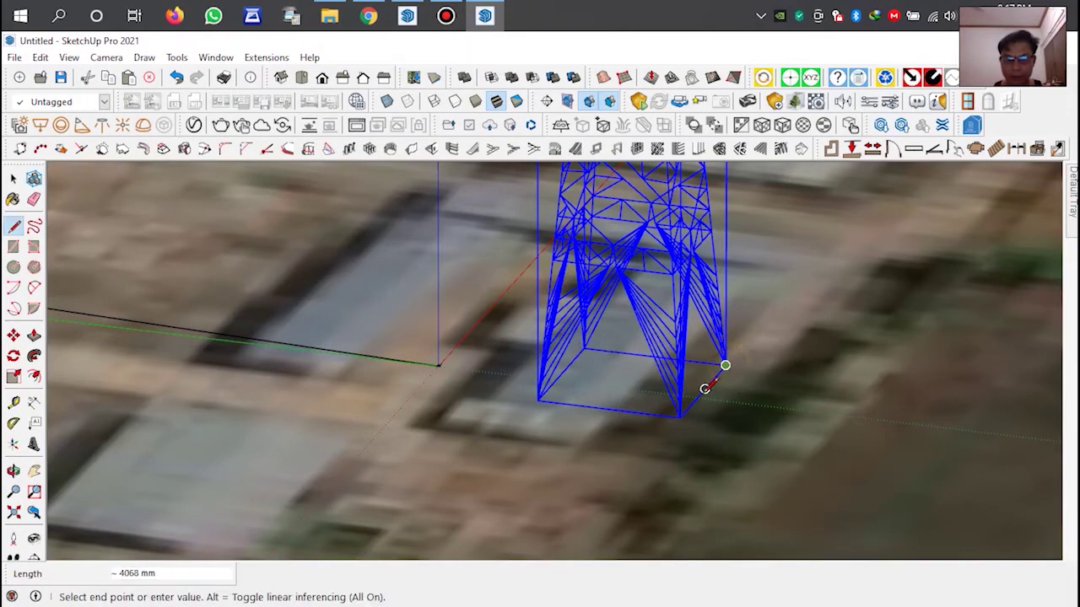
pyautogui.click(681, 416)
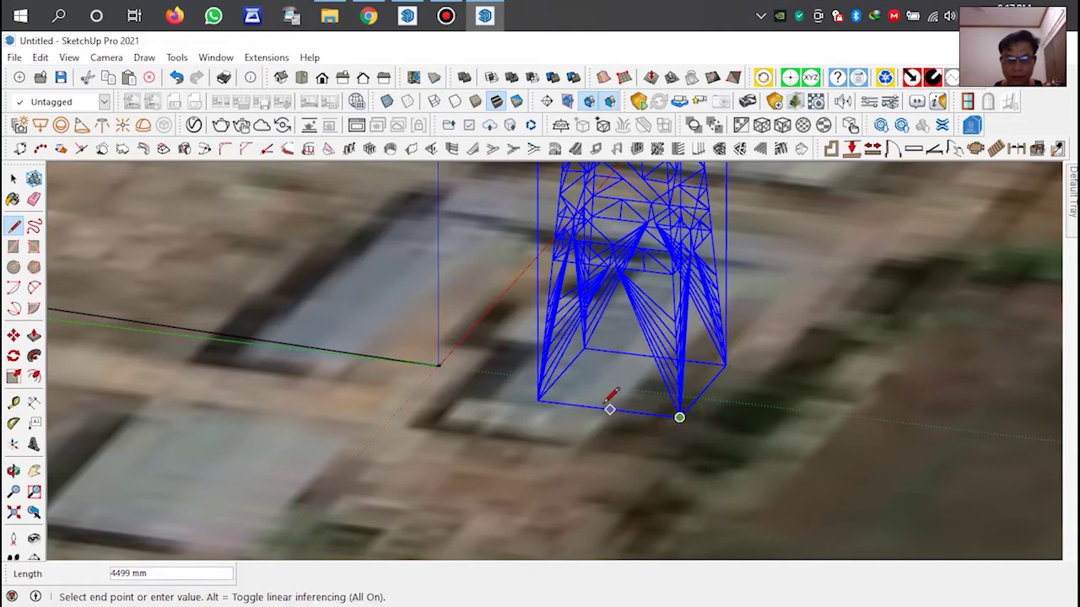
pyautogui.click(537, 399)
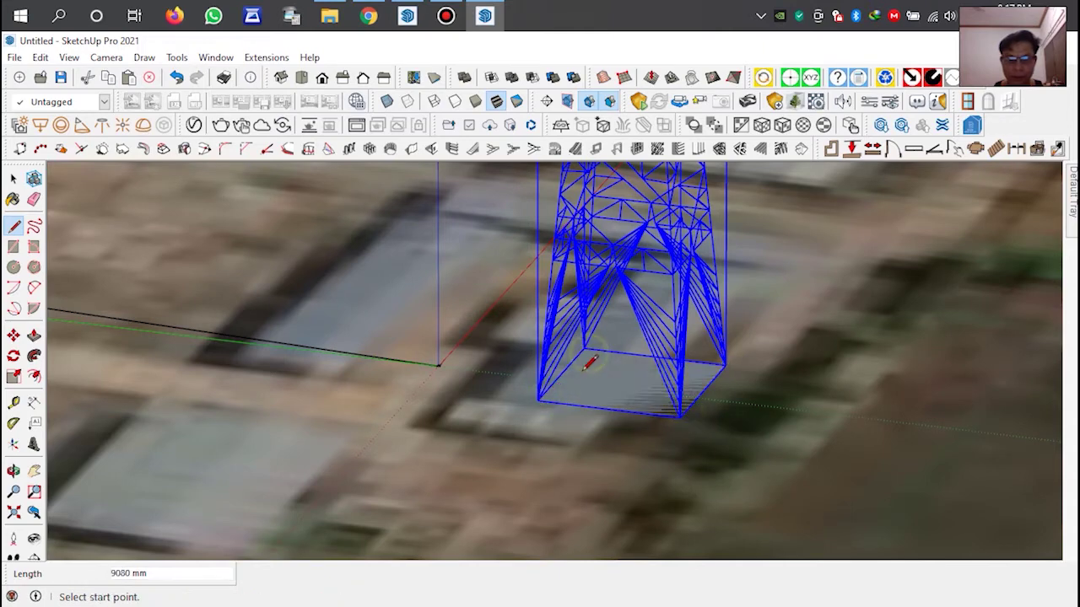
# Draw two lines across the base between opposite edge midpoints.
pyautogui.click(561, 373)
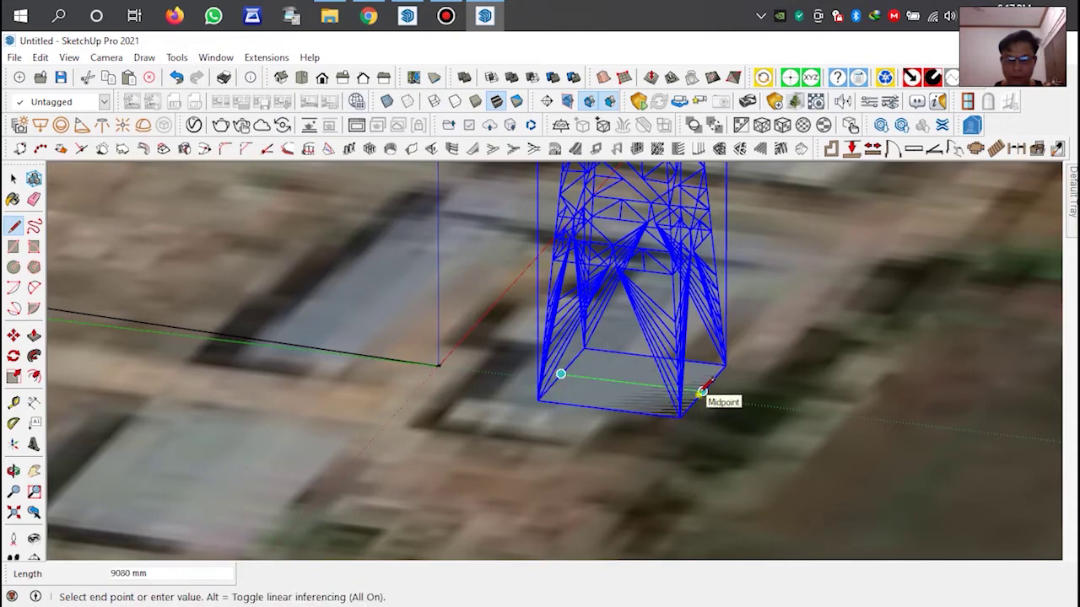
pyautogui.click(703, 391)
pyautogui.moveTo(641, 366); pyautogui.dragTo(477, 424, button='middle')
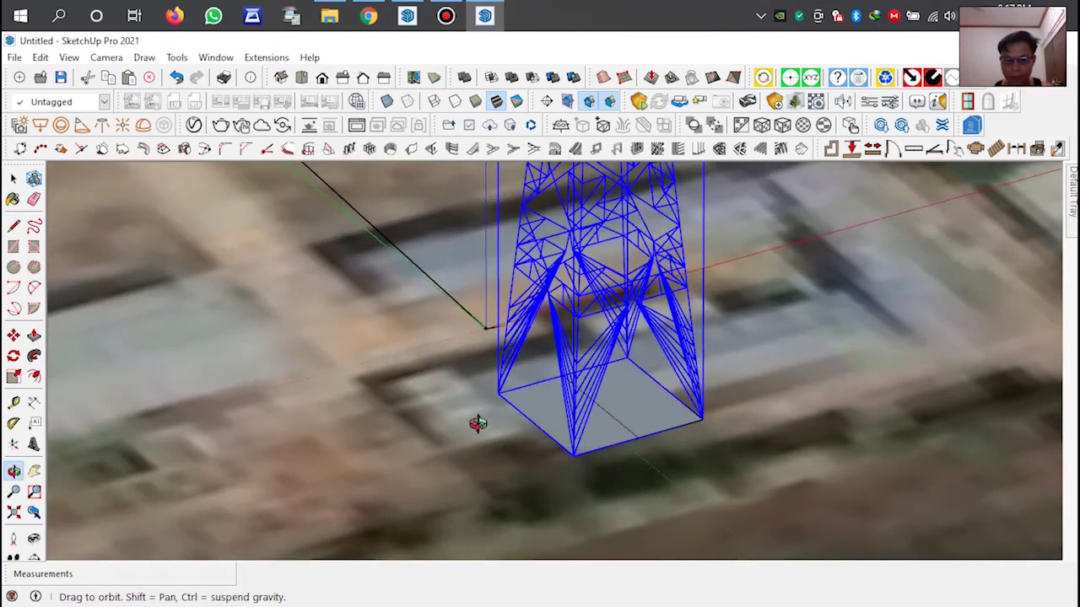
pyautogui.click(664, 385)
pyautogui.click(541, 414)
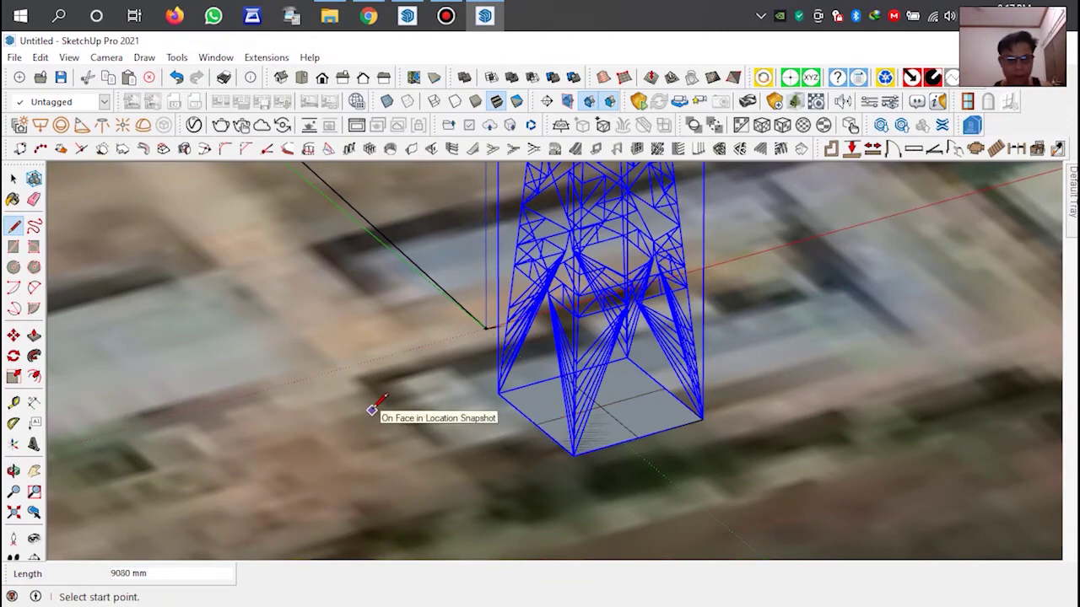
pyautogui.click(536, 424)
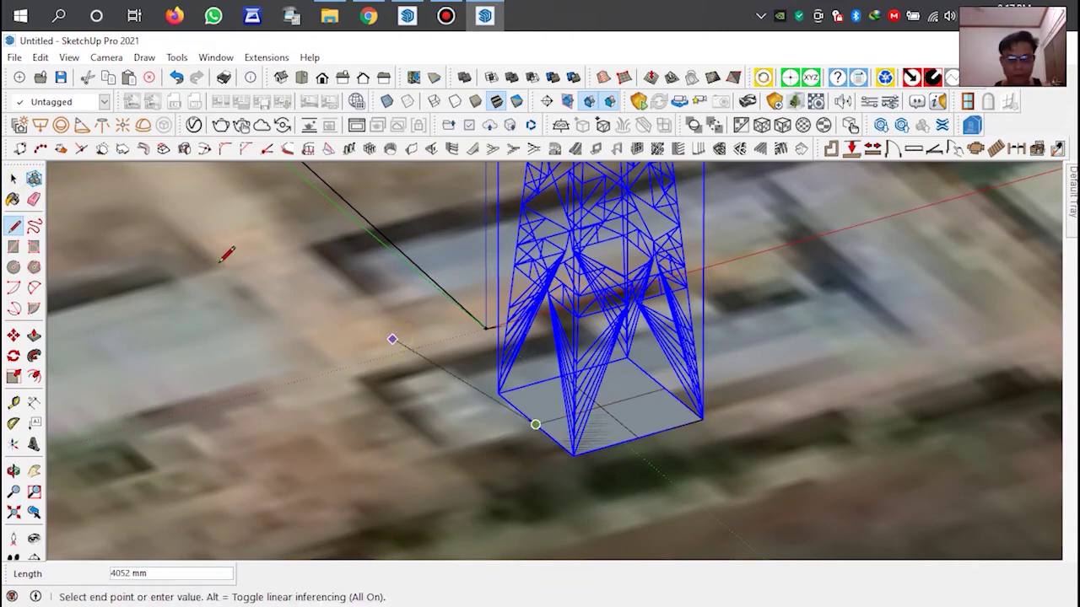
pyautogui.press('Escape')
pyautogui.click(15, 179)
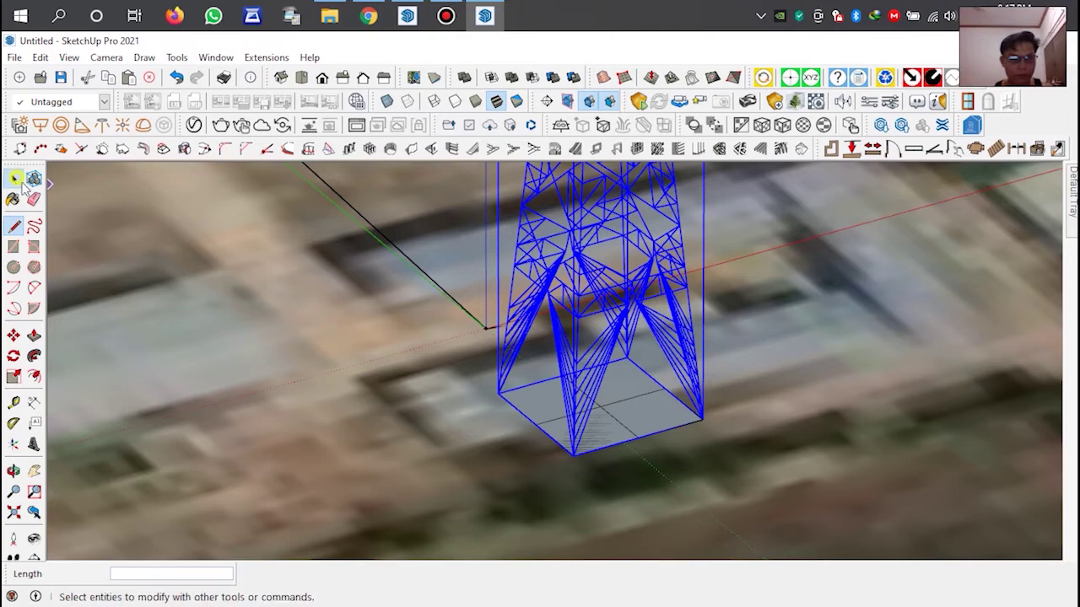
# Erase some of the edges drawn across the tower's base.
pyautogui.scroll(1, 490, 421)
pyautogui.click(465, 434)
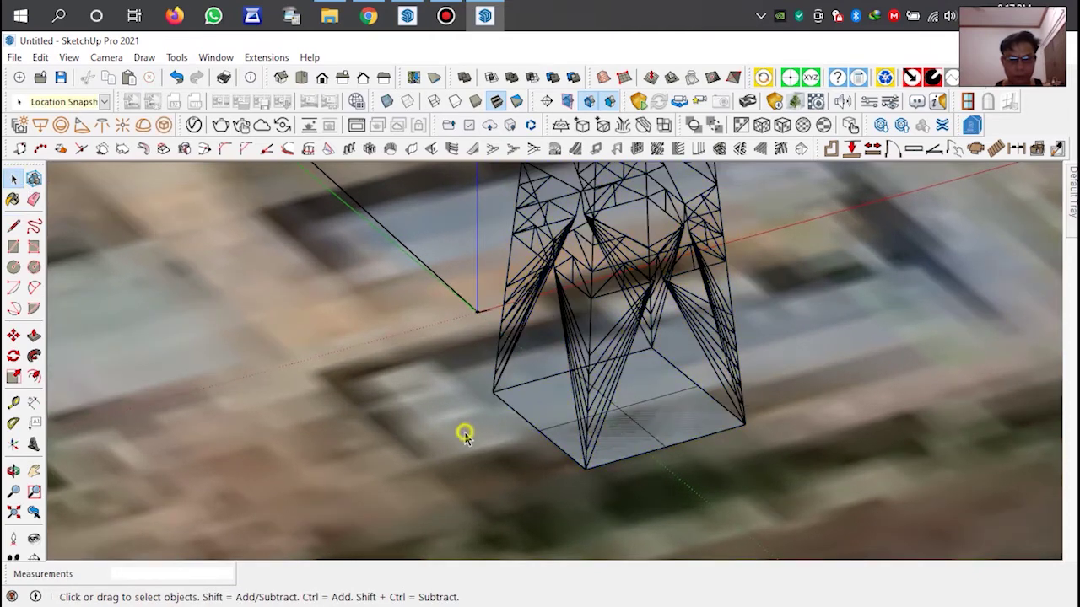
pyautogui.click(528, 385)
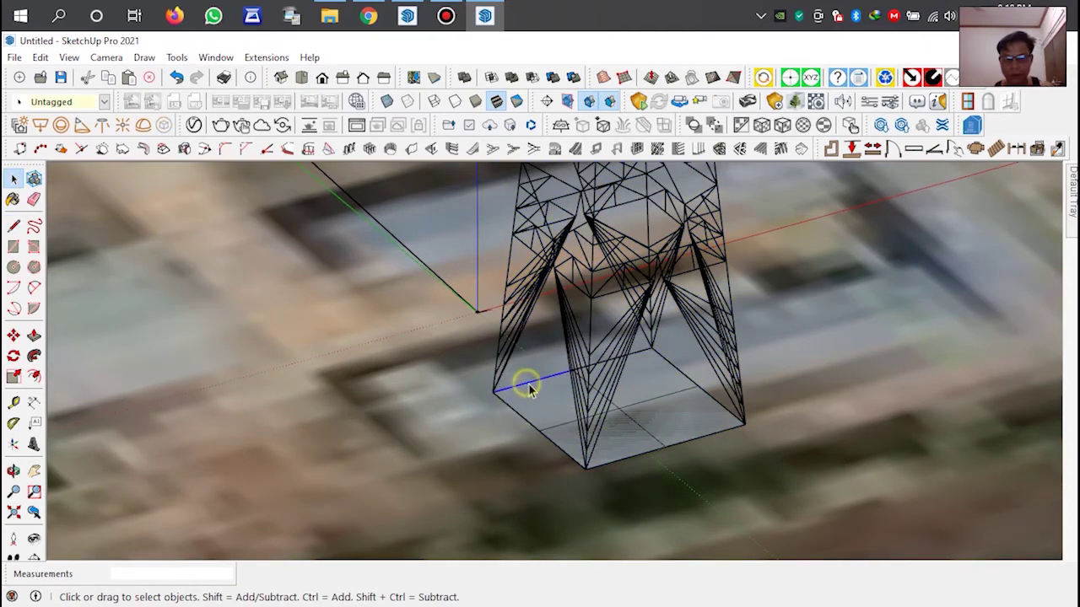
pyautogui.click(530, 409)
pyautogui.press('e')
pyautogui.moveTo(512, 414)
pyautogui.mouseDown()
pyautogui.moveTo(688, 434)
pyautogui.moveTo(686, 380)
pyautogui.mouseUp()
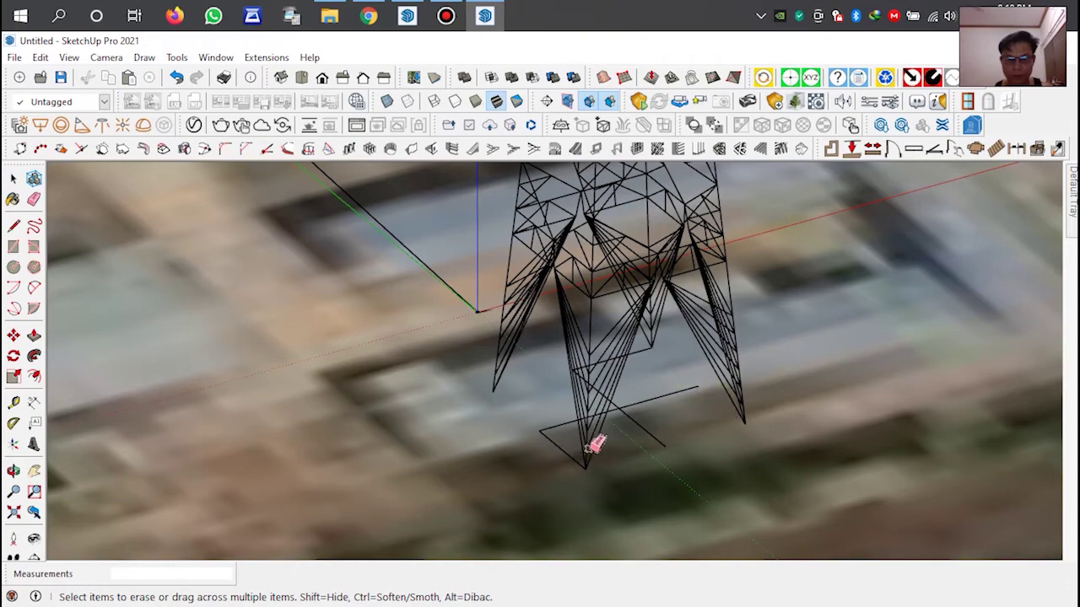
pyautogui.scroll(2, 649, 360)
pyautogui.scroll(-2, 641, 346)
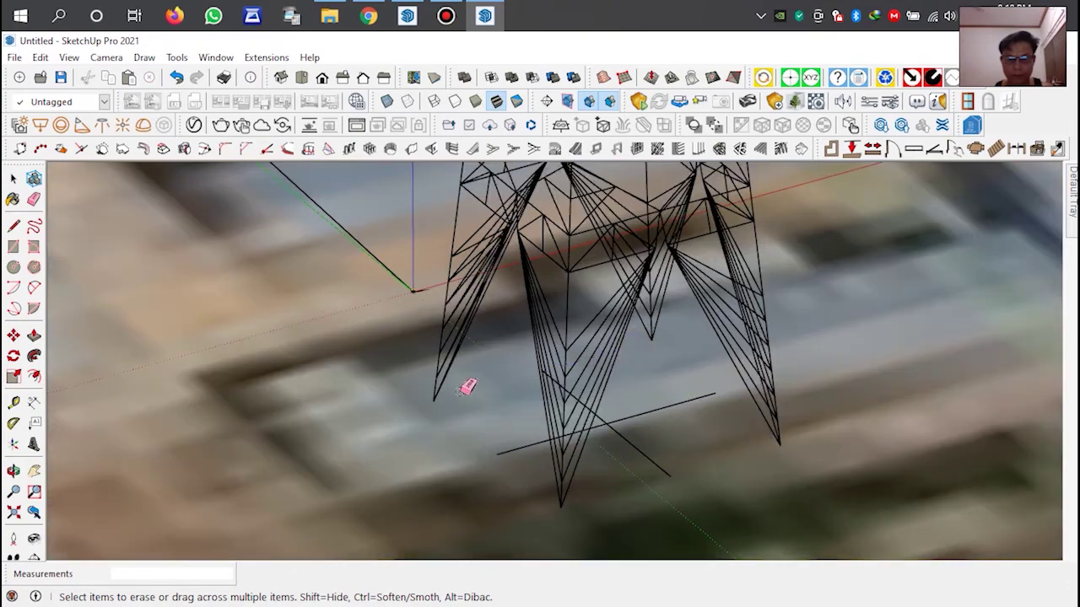
# Box-select the whole tower and zoom in on its base.
pyautogui.click(14, 178)
pyautogui.scroll(-3, 629, 416)
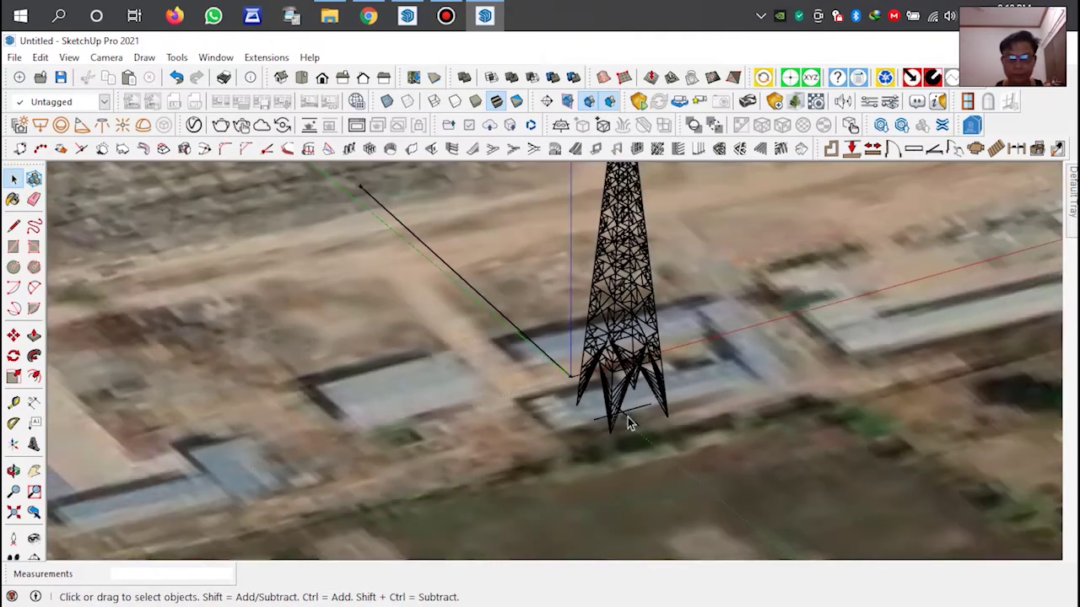
pyautogui.moveTo(403, 375); pyautogui.dragTo(633, 386, button='middle')
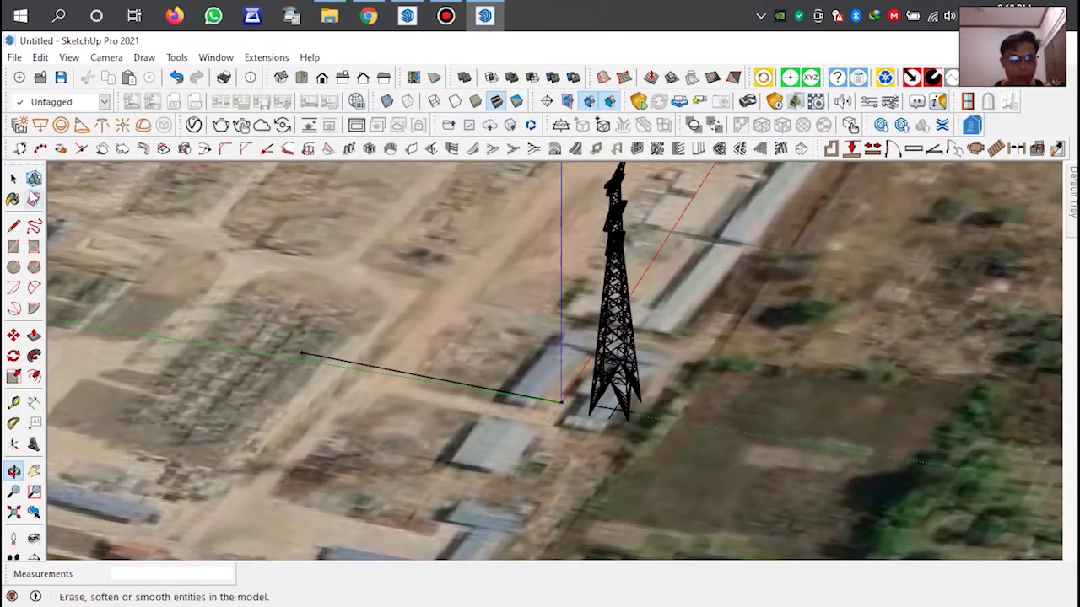
pyautogui.click(14, 178)
pyautogui.moveTo(581, 170); pyautogui.dragTo(650, 320)
pyautogui.moveTo(669, 426); pyautogui.dragTo(670, 427)
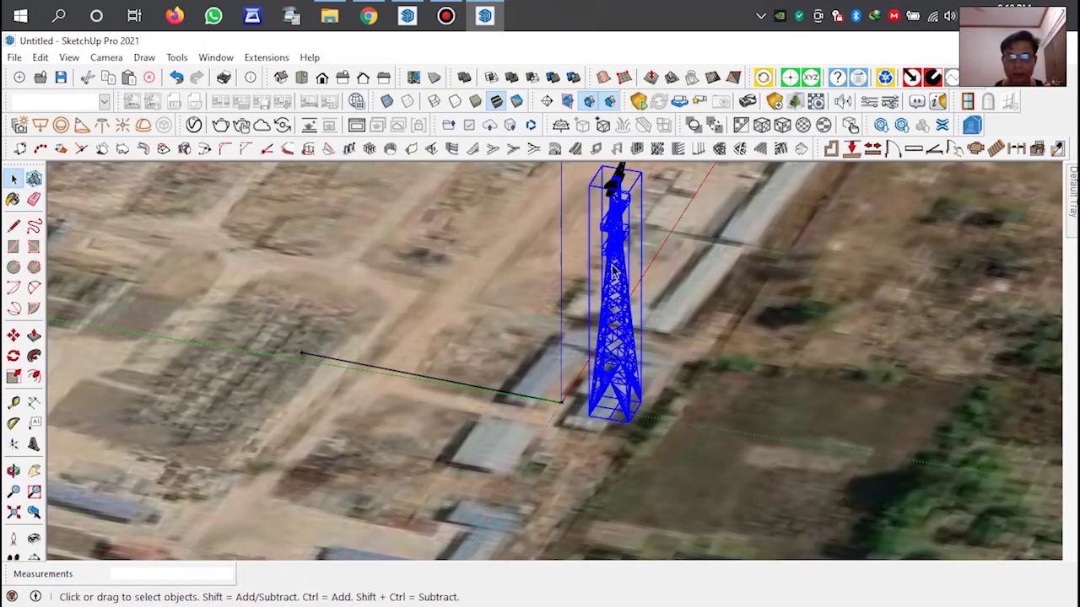
pyautogui.scroll(3, 616, 278)
pyautogui.scroll(3, 615, 278)
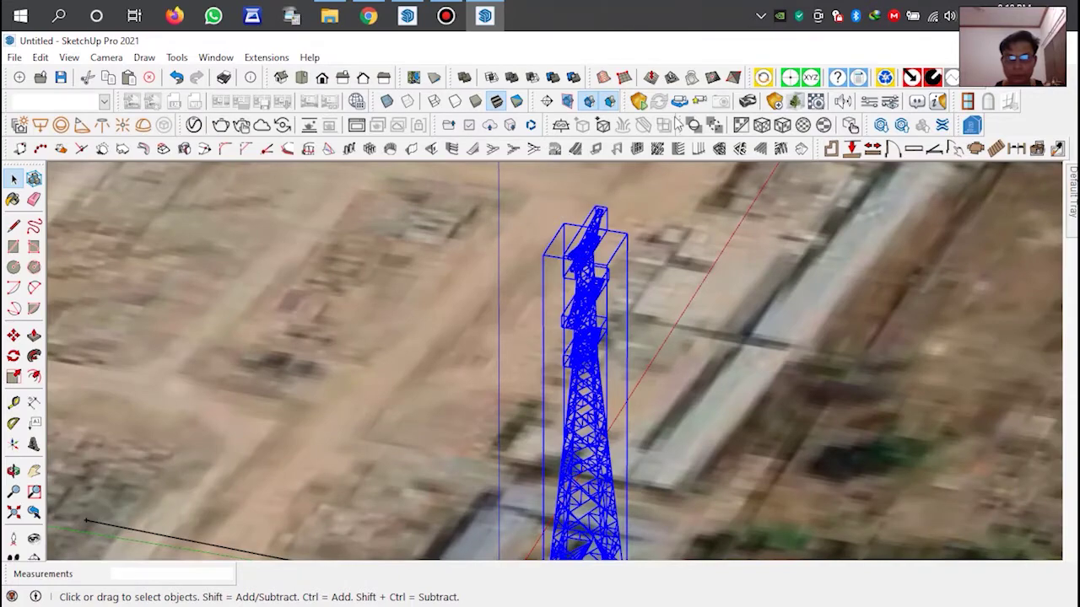
pyautogui.moveTo(663, 234); pyautogui.dragTo(714, 248, button='middle')
pyautogui.scroll(2, 628, 464)
pyautogui.scroll(2, 606, 462)
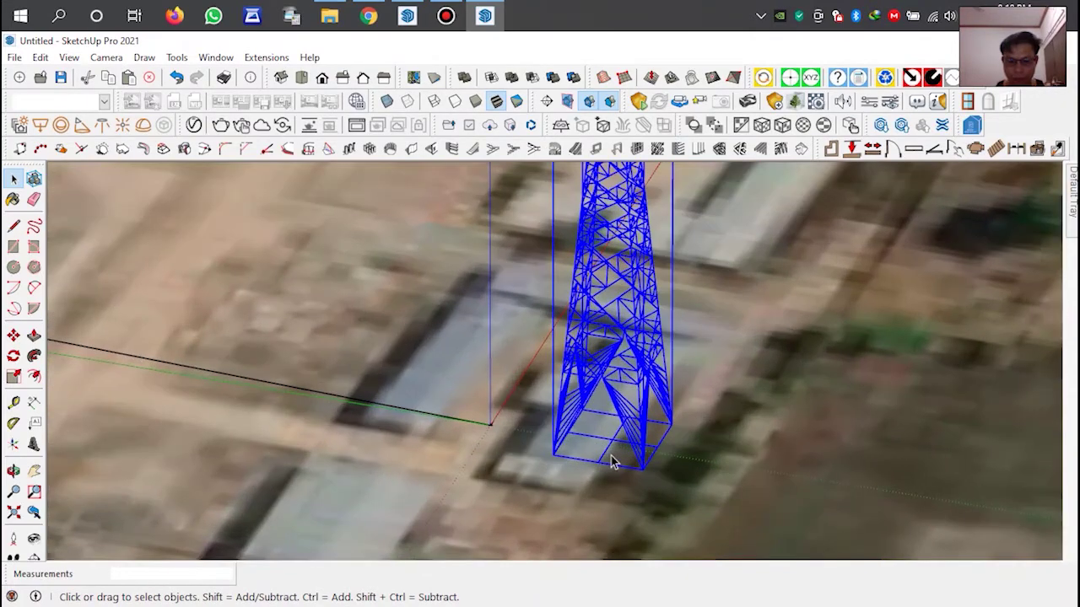
# Move the tower by its base corner onto the axes origin where the route edges meet.
pyautogui.press('m')
pyautogui.scroll(2, 613, 462)
pyautogui.click(612, 432)
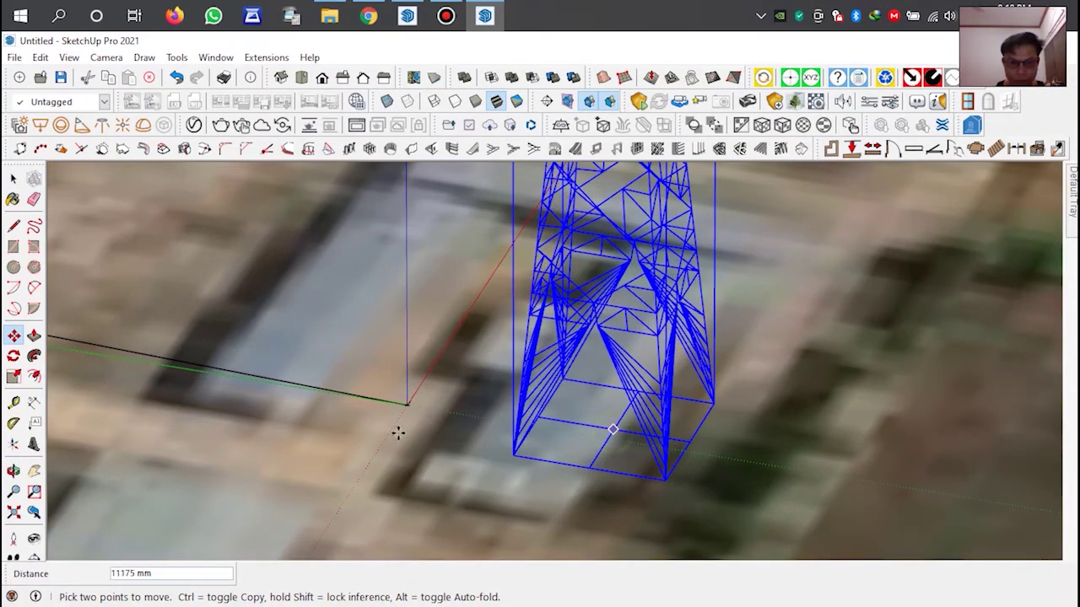
pyautogui.scroll(2, 398, 433)
pyautogui.scroll(2, 458, 393)
pyautogui.scroll(2, 410, 379)
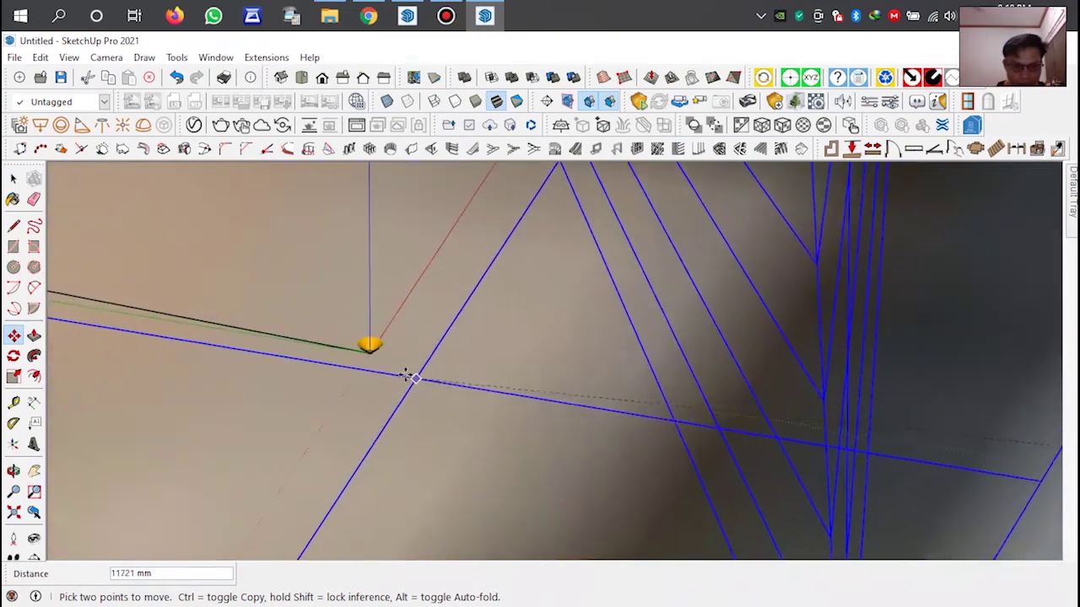
pyautogui.click(368, 352)
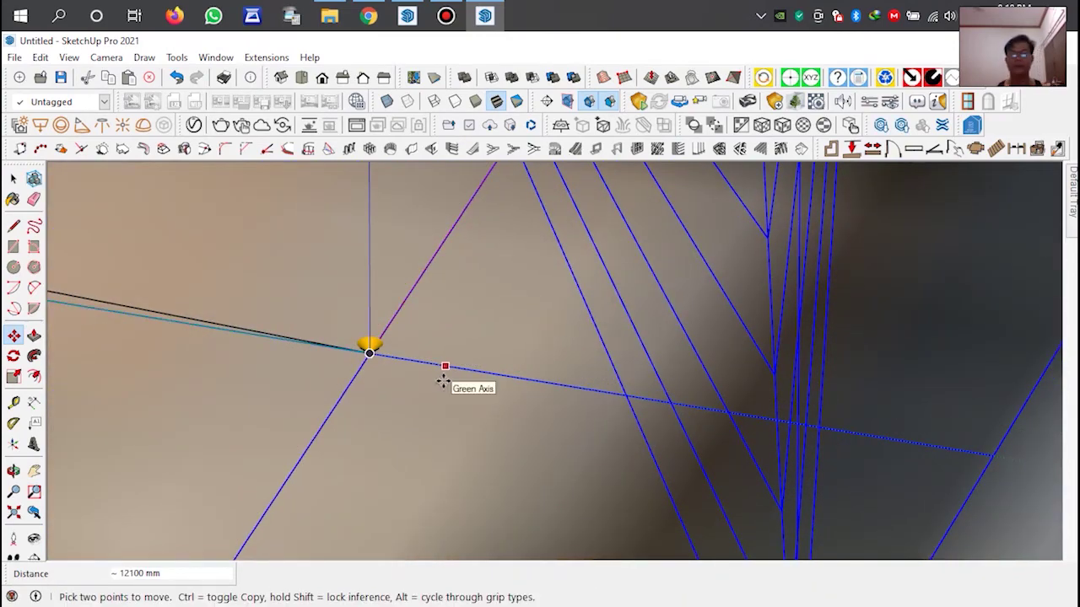
pyautogui.scroll(-2, 480, 414)
pyautogui.scroll(-2, 448, 429)
pyautogui.scroll(-2, 495, 436)
pyautogui.scroll(-2, 489, 435)
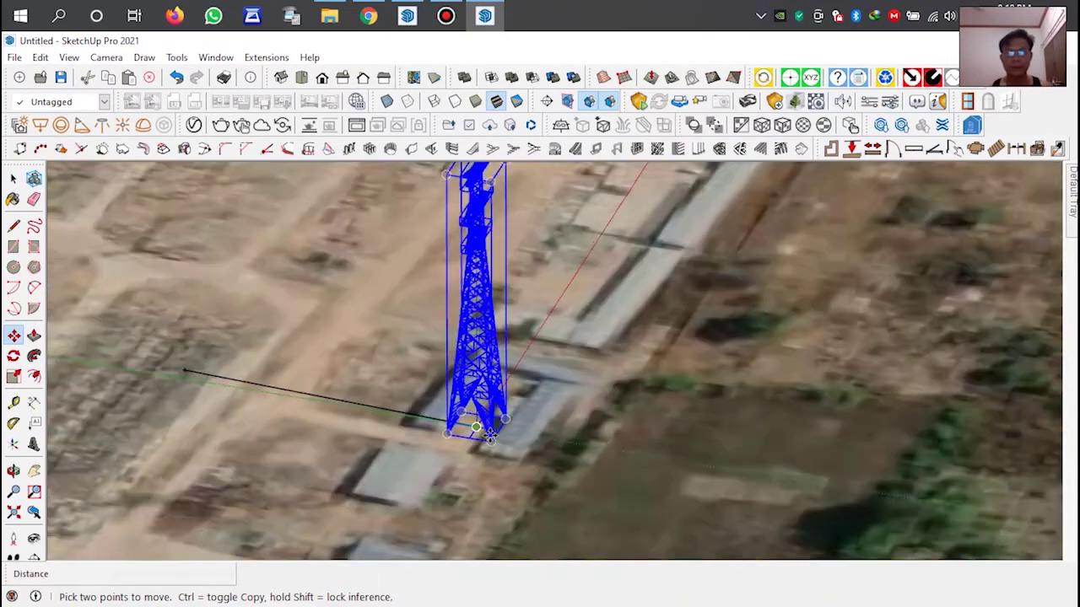
pyautogui.scroll(-2, 490, 432)
pyautogui.scroll(-2, 519, 405)
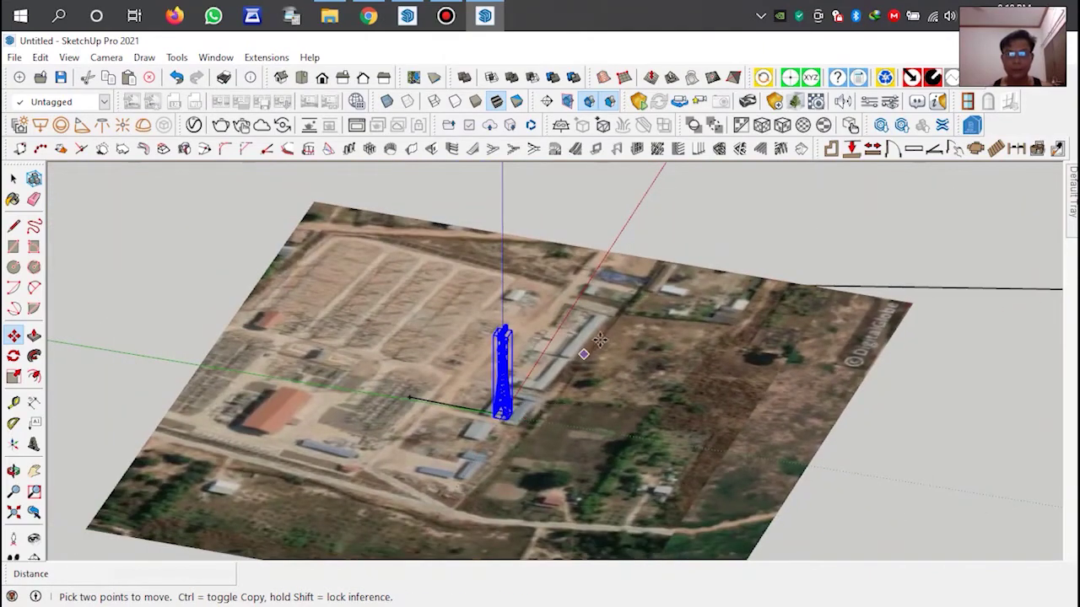
pyautogui.scroll(-1, 582, 350)
pyautogui.scroll(-2, 549, 367)
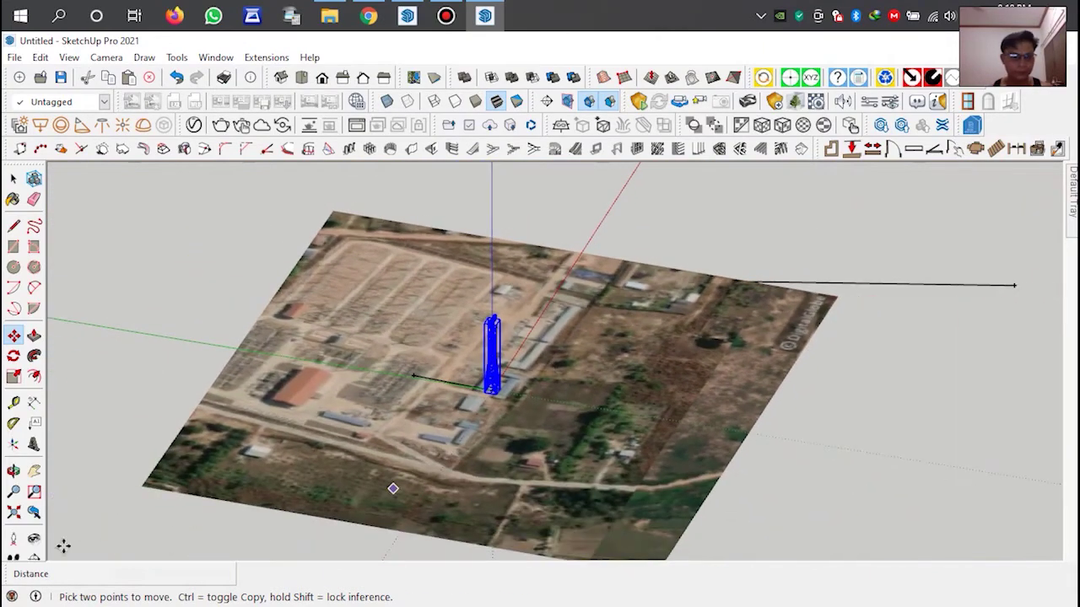
pyautogui.moveTo(614, 426); pyautogui.dragTo(390, 369, button='middle')
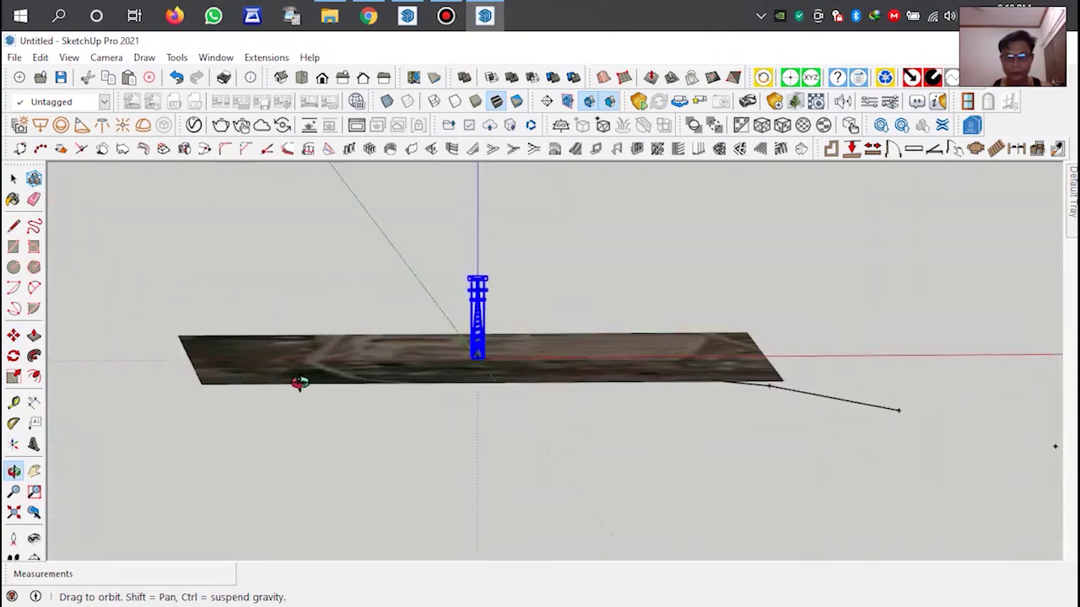
pyautogui.moveTo(301, 383)
pyautogui.mouseDown()
pyautogui.moveTo(497, 362)
pyautogui.moveTo(495, 439)
pyautogui.moveTo(550, 408)
pyautogui.mouseUp()
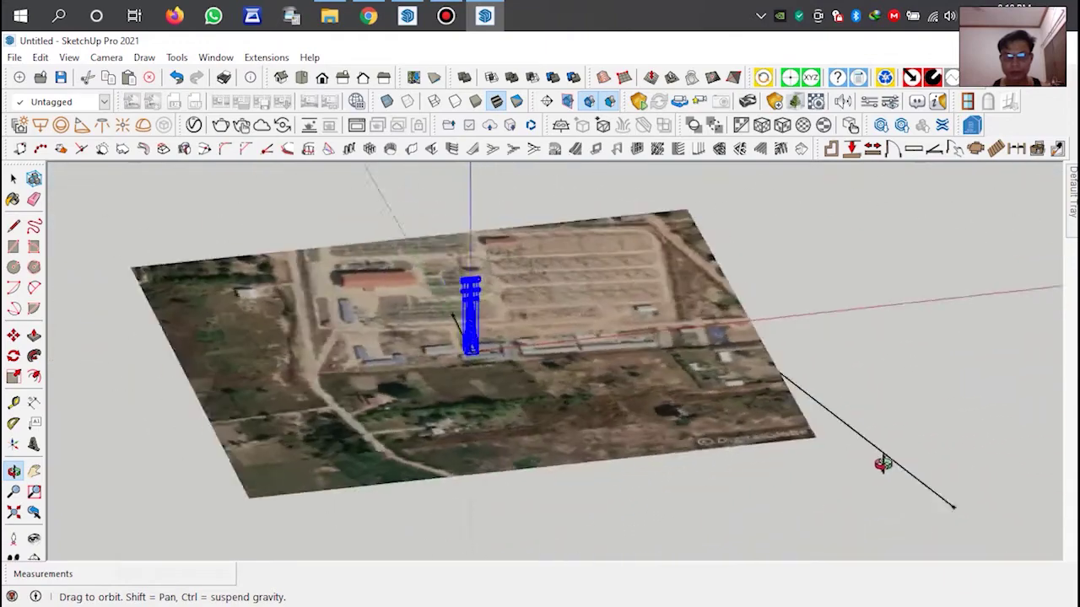
pyautogui.scroll(2, 550, 407)
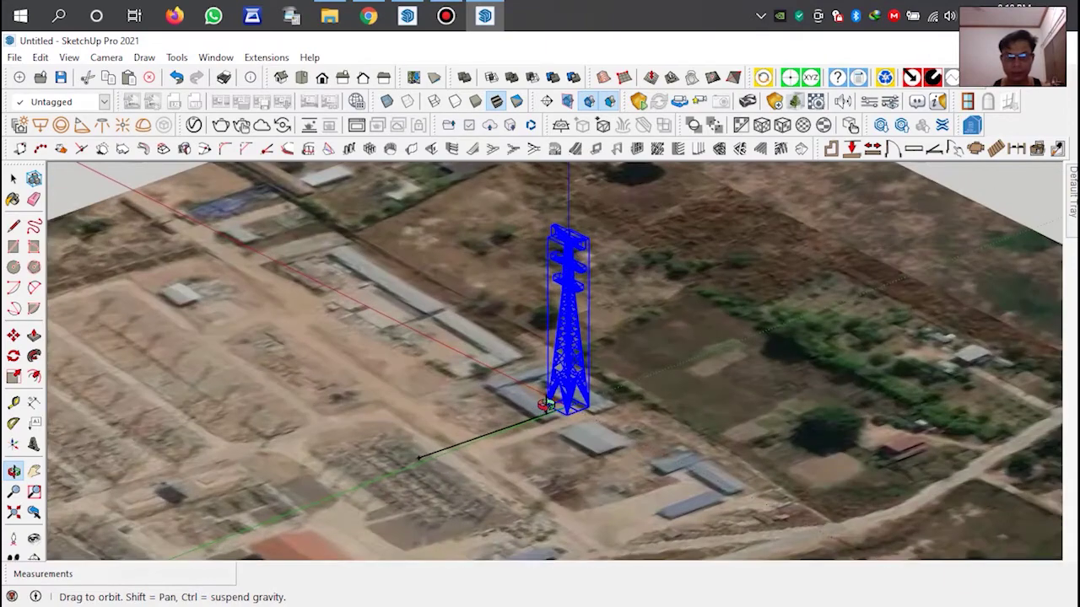
pyautogui.moveTo(594, 349)
pyautogui.mouseDown()
pyautogui.moveTo(579, 405)
pyautogui.moveTo(536, 364)
pyautogui.mouseUp()
pyautogui.moveTo(427, 396); pyautogui.dragTo(574, 419)
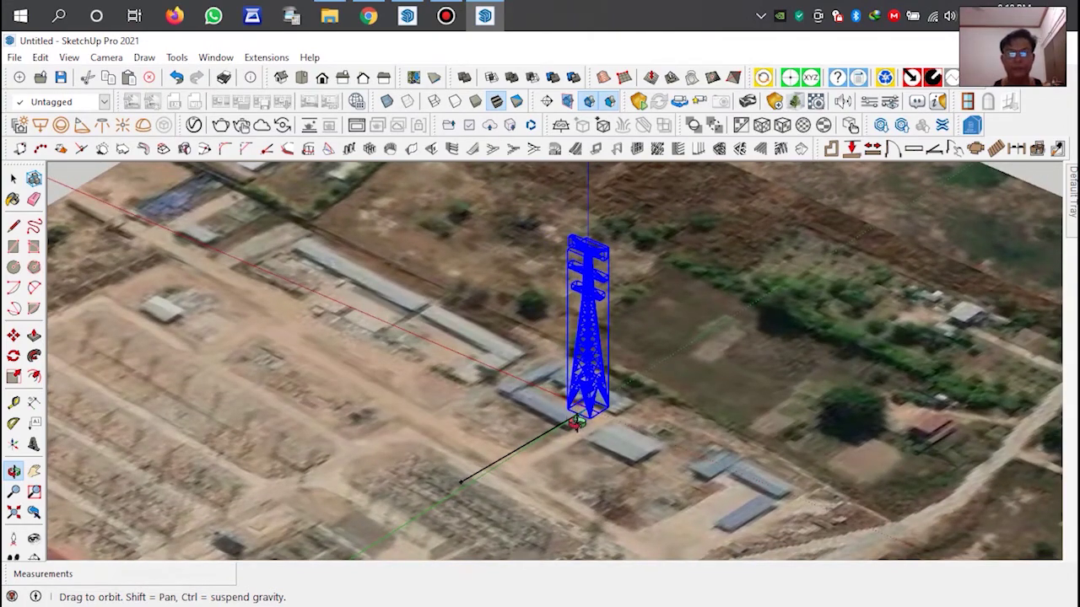
pyautogui.moveTo(598, 446)
pyautogui.mouseDown()
pyautogui.moveTo(362, 452)
pyautogui.moveTo(372, 390)
pyautogui.moveTo(199, 312)
pyautogui.mouseUp()
pyautogui.click(13, 178)
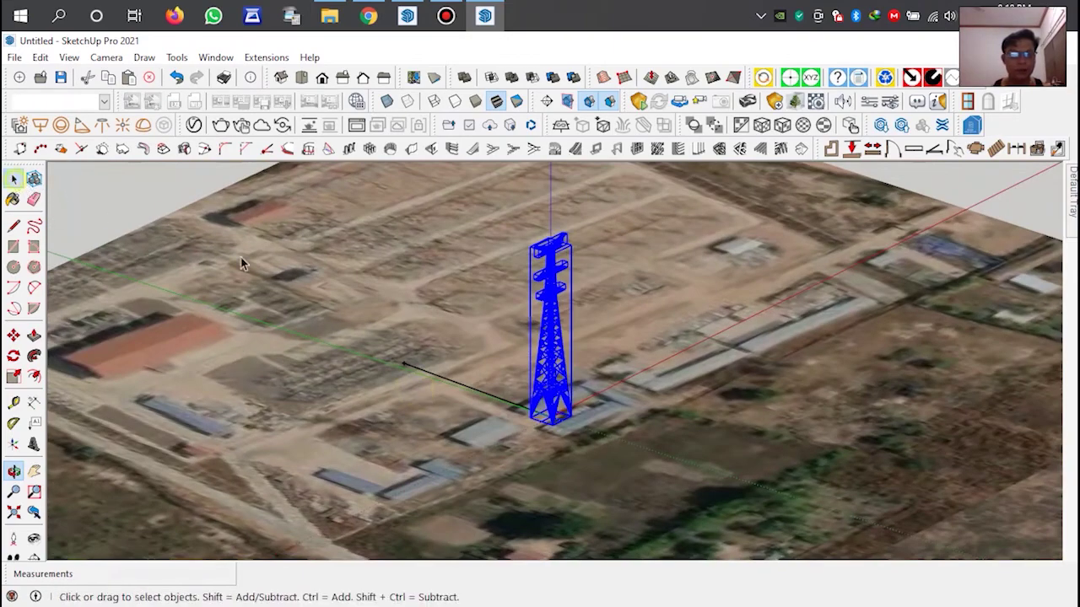
pyautogui.click(143, 199)
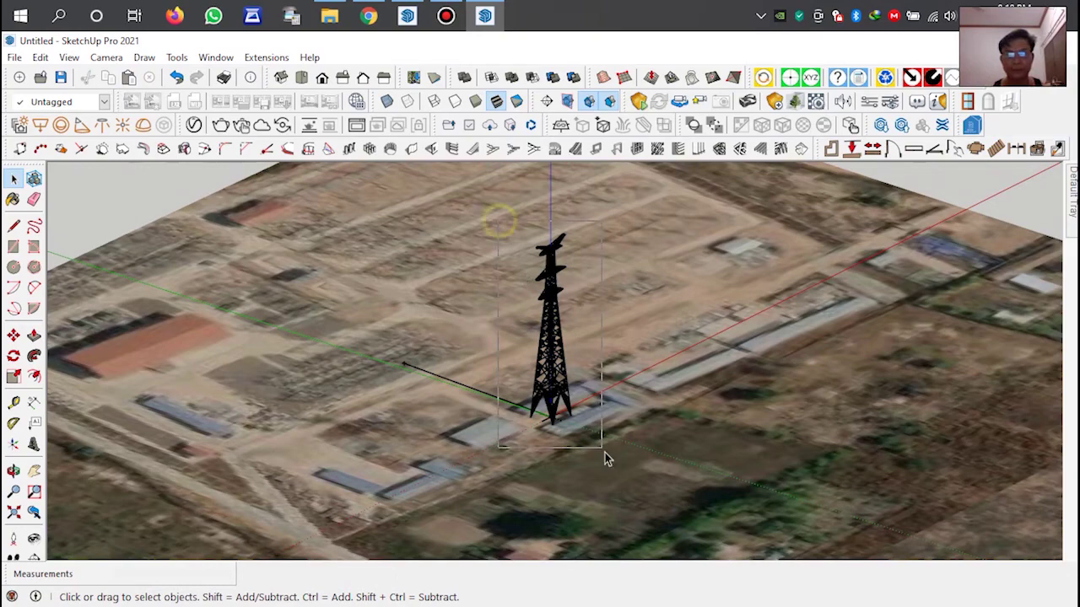
pyautogui.hotkey('ctrl', 'a')
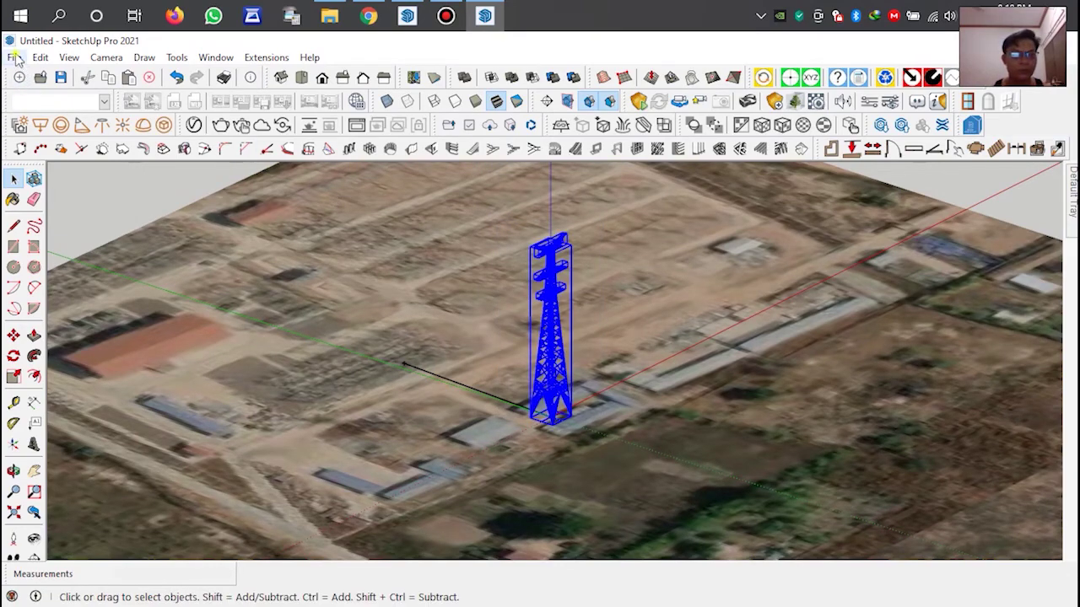
# Export the model as Test.kmz into Desktop\New folder, replacing the existing file.
pyautogui.click(14, 58)
pyautogui.moveTo(42, 341)
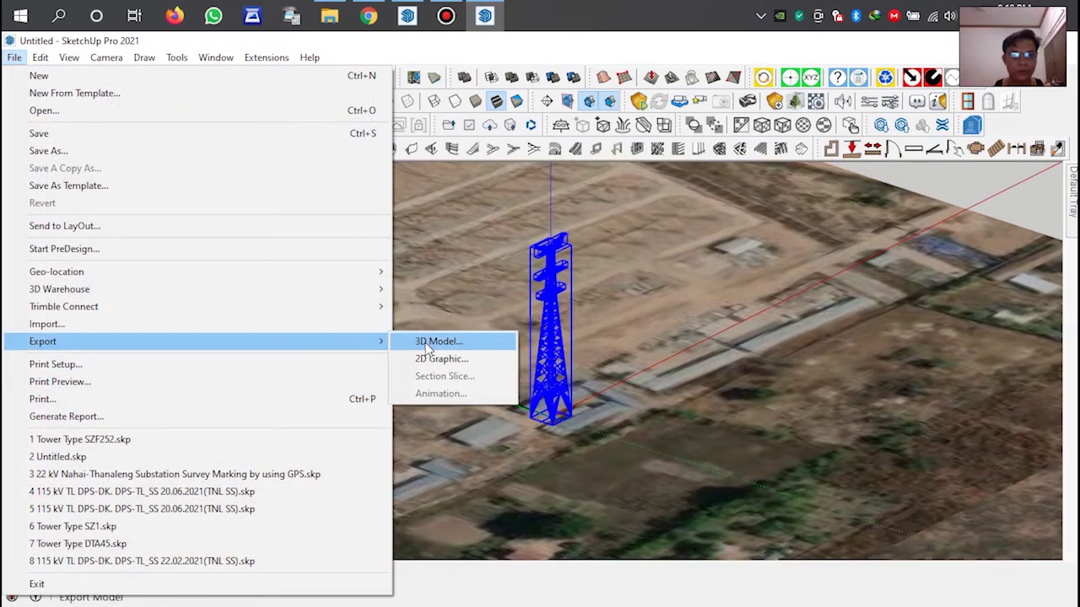
pyautogui.click(428, 342)
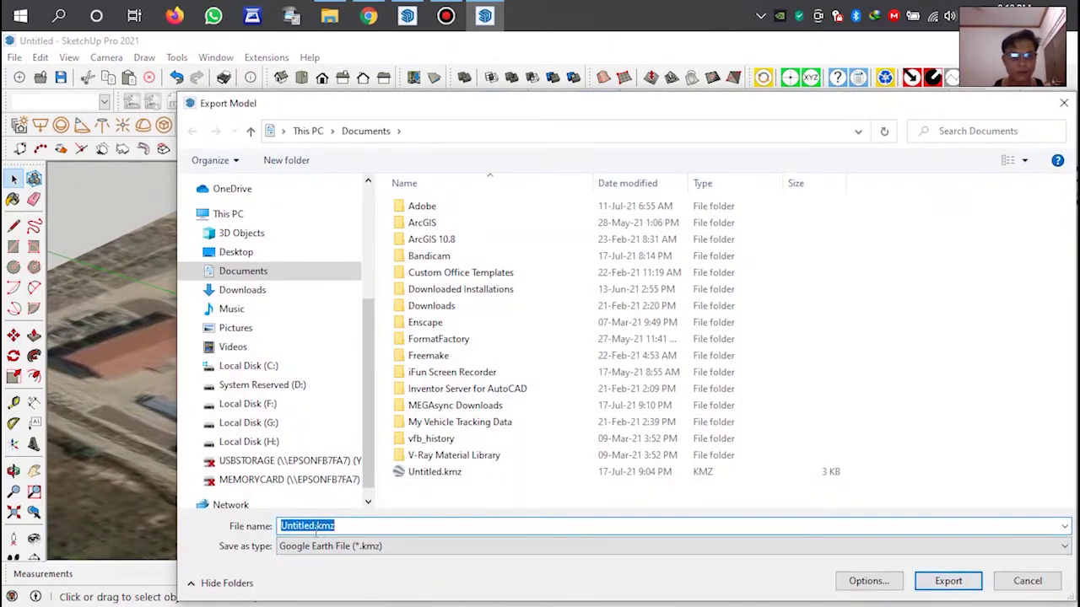
pyautogui.doubleClick(312, 525)
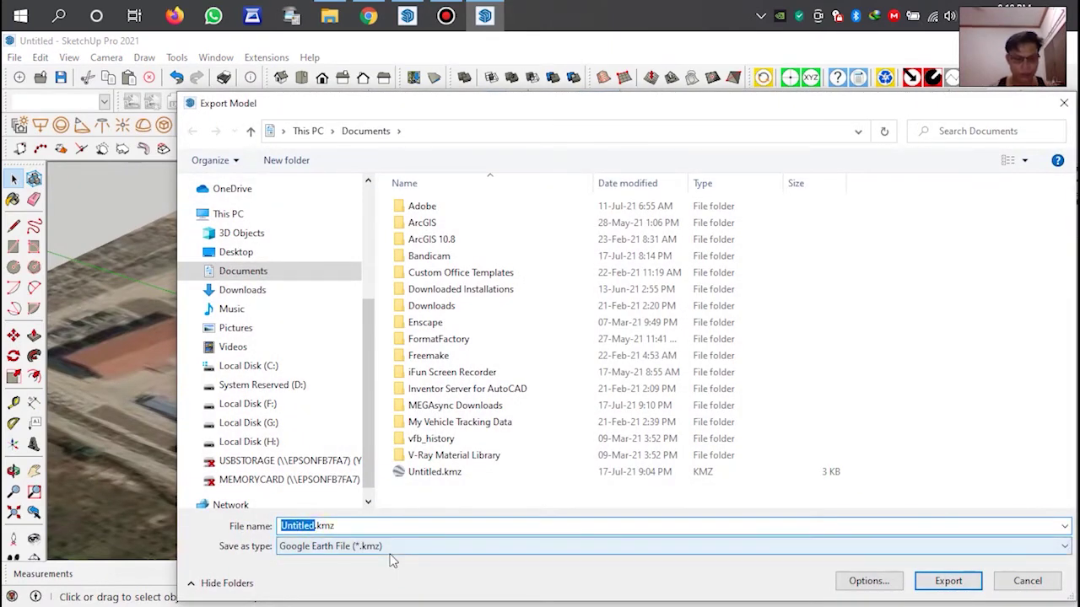
pyautogui.write('Test')
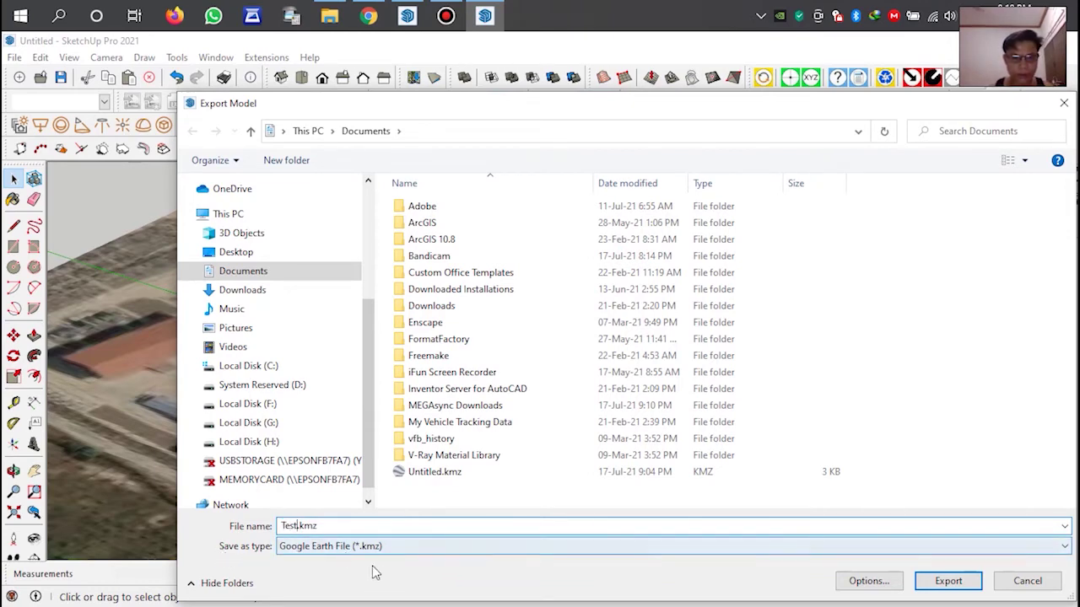
pyautogui.click(243, 258)
pyautogui.doubleClick(430, 221)
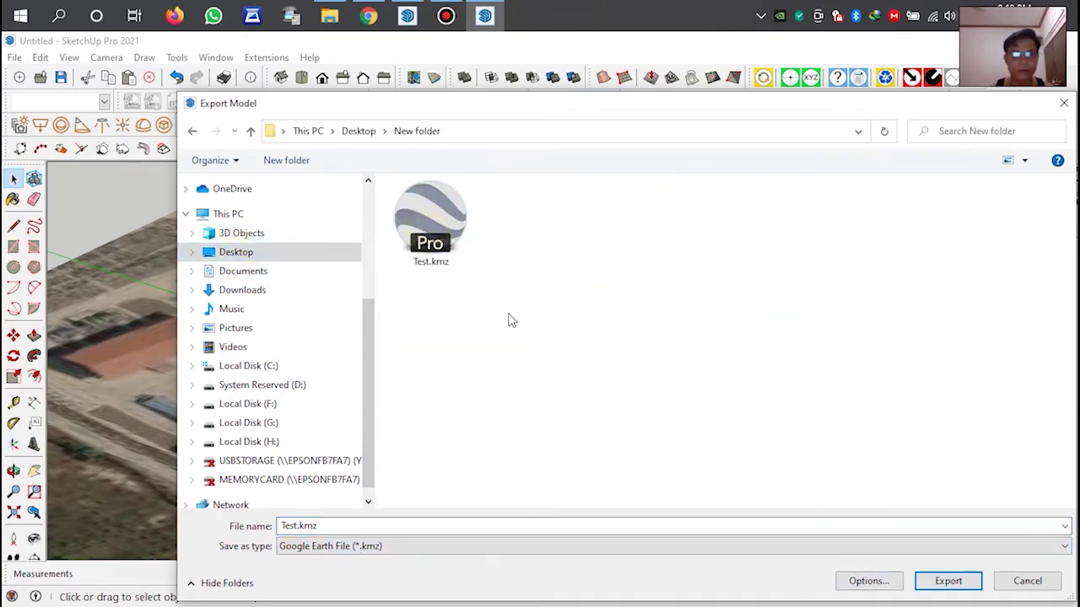
pyautogui.click(429, 220)
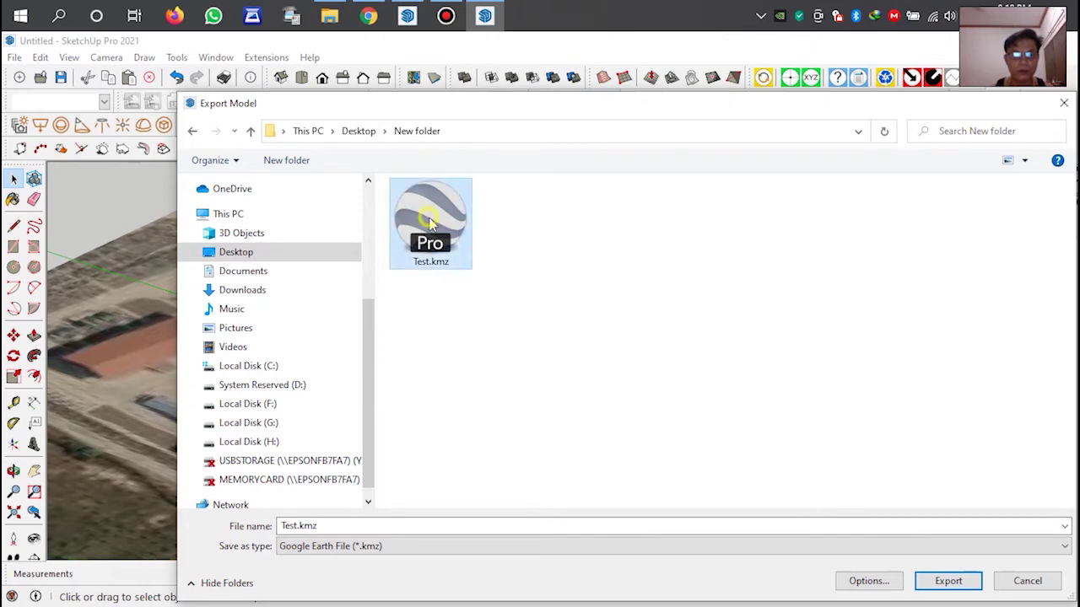
pyautogui.click(947, 580)
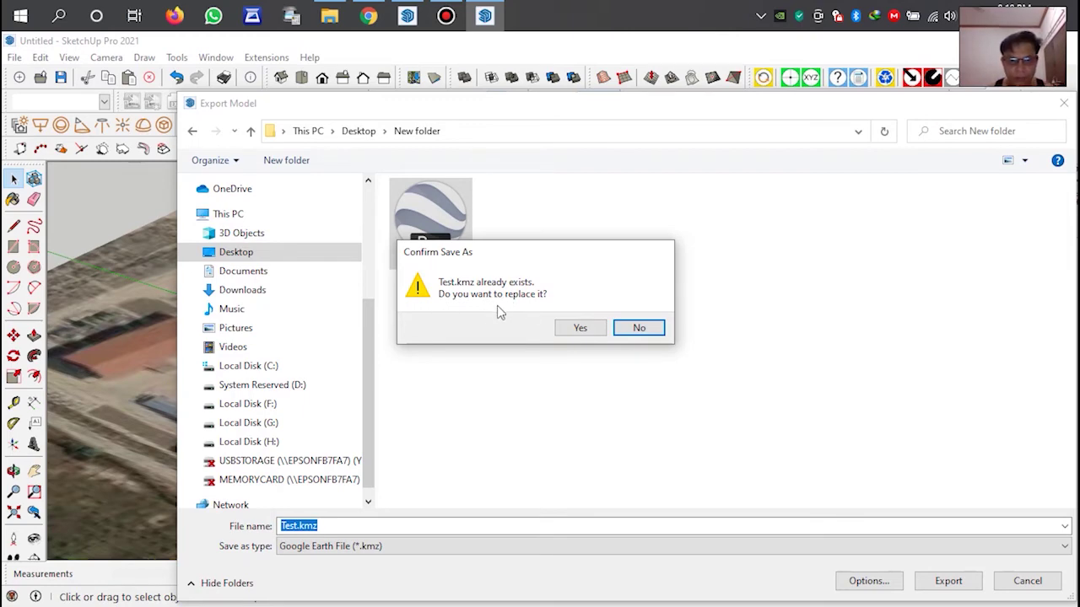
pyautogui.click(580, 329)
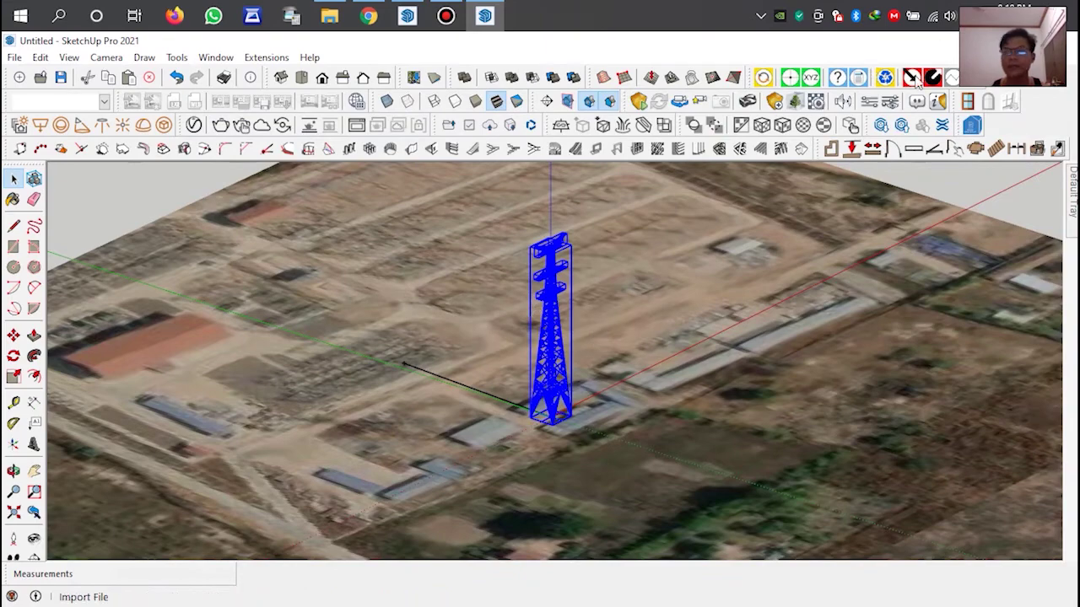
# Open Test.kmz from the Desktop's New folder in Google Earth via File Explorer.
pyautogui.hotkey('alt', 'Tab')
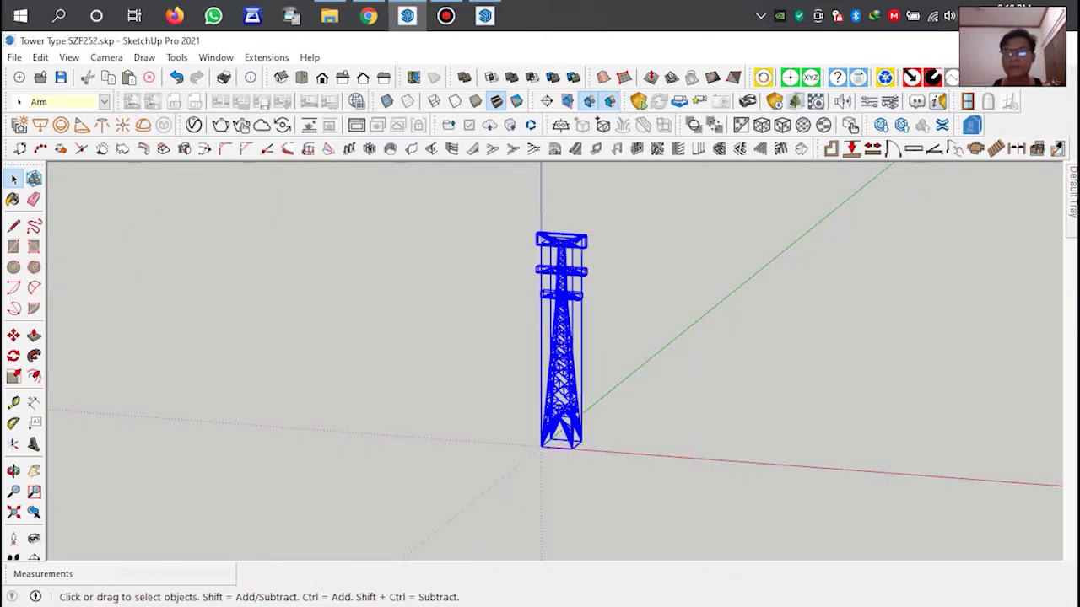
pyautogui.hotkey('alt', 'Tab')
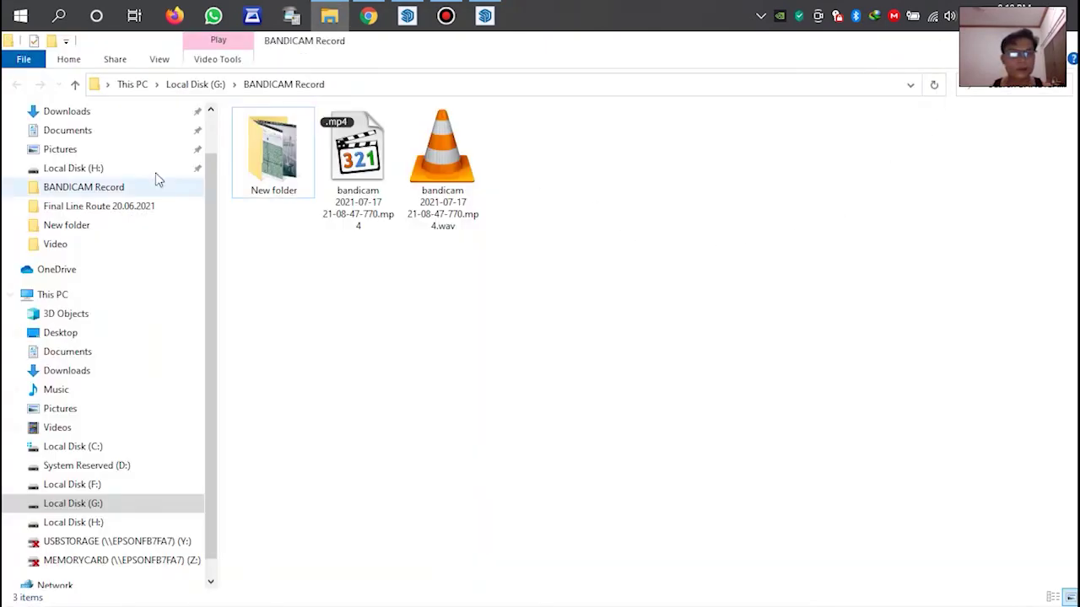
pyautogui.scroll(2, 85, 179)
pyautogui.click(65, 143)
pyautogui.doubleClick(273, 147)
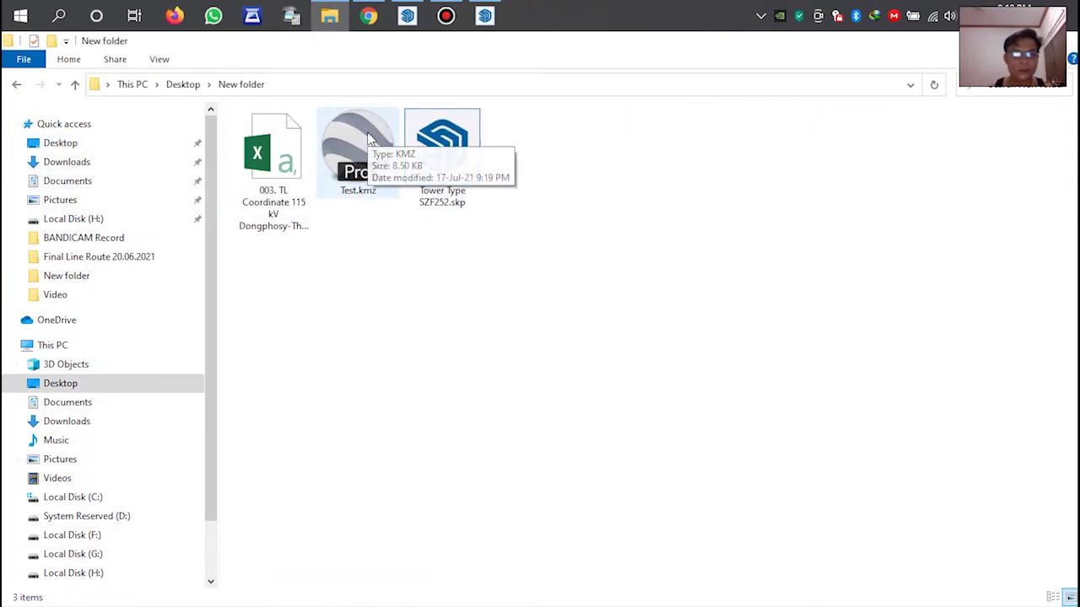
pyautogui.doubleClick(370, 139)
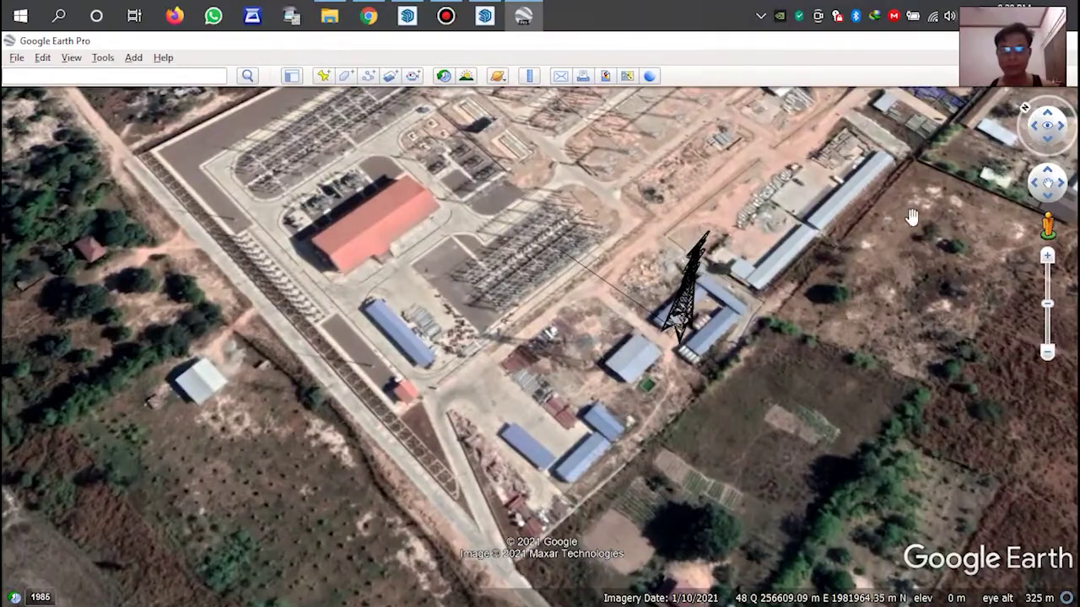
# Tilt, rotate and pan around the tower in Google Earth, then return to the Untitled SketchUp model.
pyautogui.moveTo(1050, 127)
pyautogui.mouseDown()
pyautogui.moveTo(1070, 150)
pyautogui.moveTo(1070, 94)
pyautogui.mouseUp()
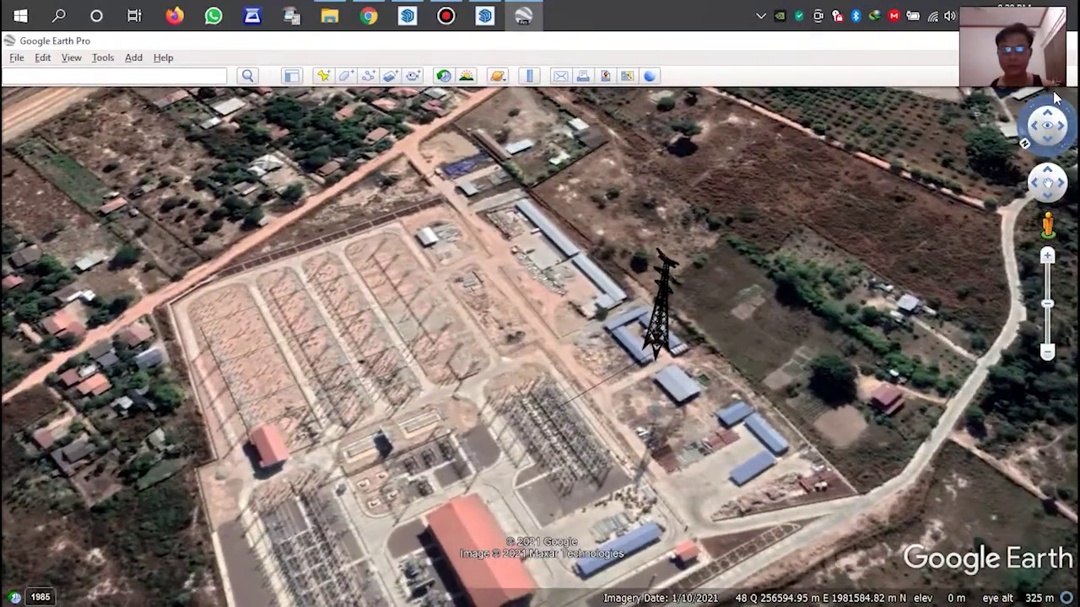
pyautogui.moveTo(1070, 95); pyautogui.dragTo(666, 395)
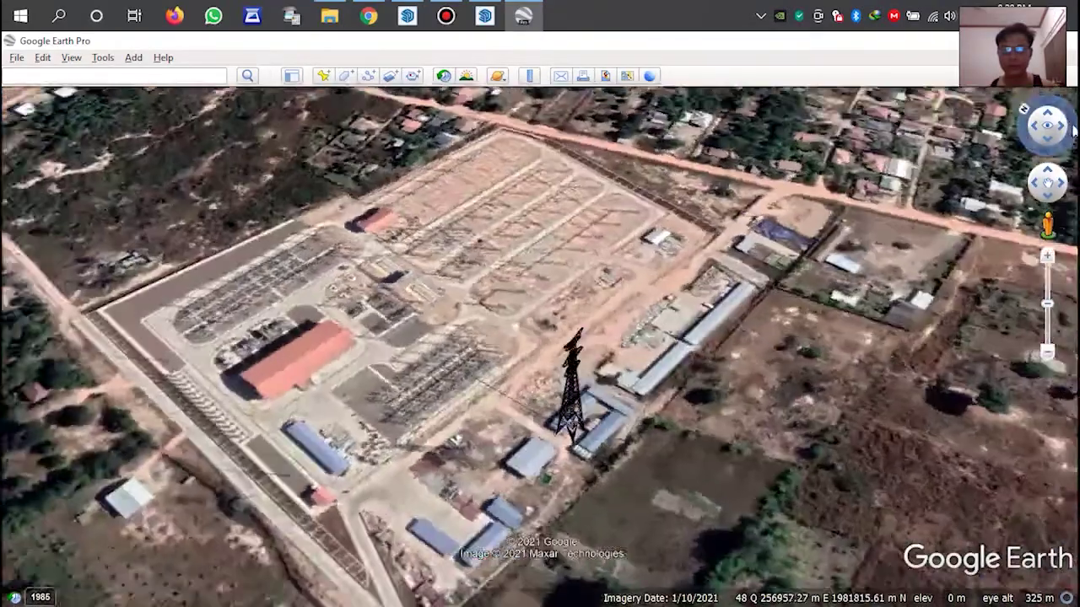
pyautogui.scroll(5, 666, 394)
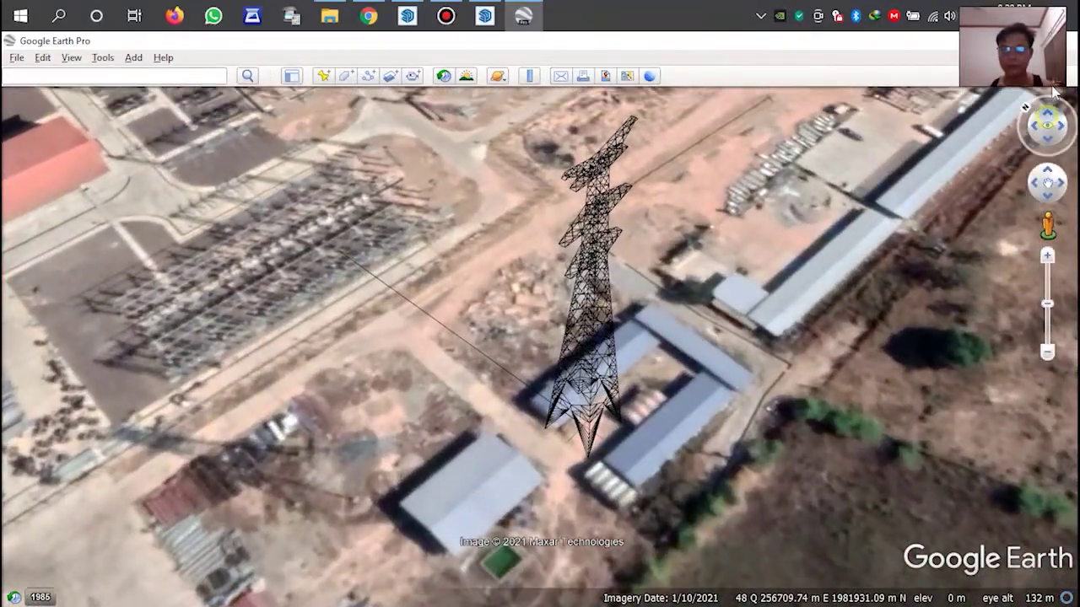
pyautogui.click(1046, 143)
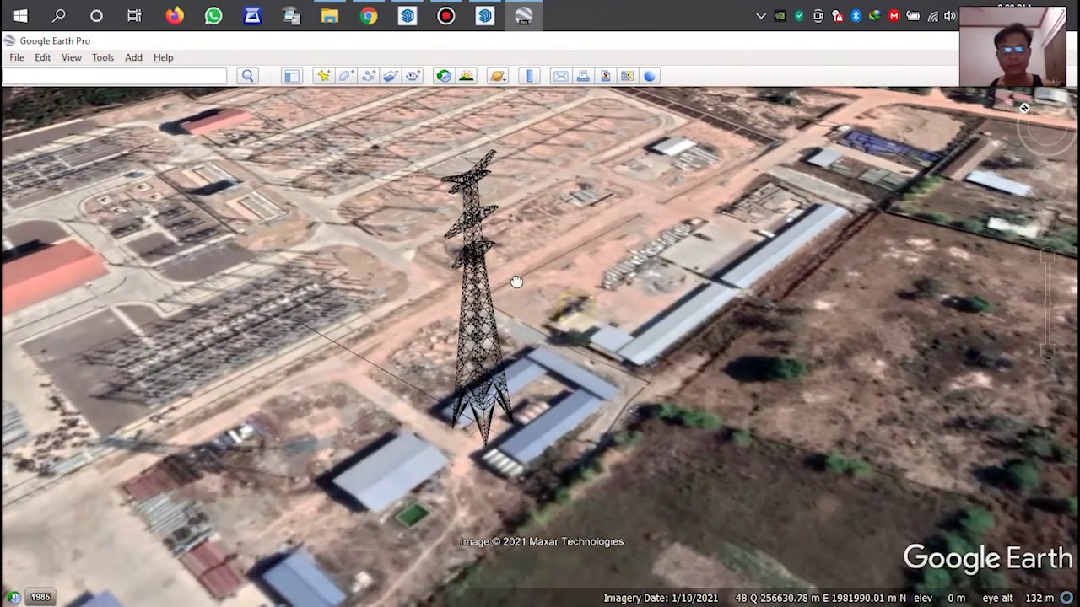
pyautogui.moveTo(547, 297); pyautogui.dragTo(515, 276)
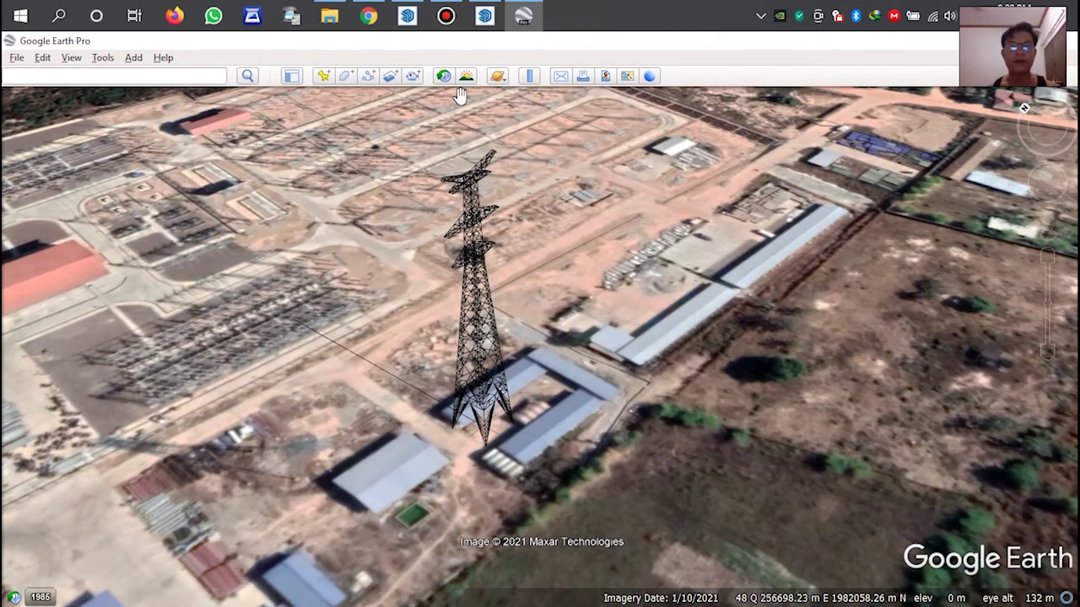
pyautogui.click(407, 15)
pyautogui.click(485, 15)
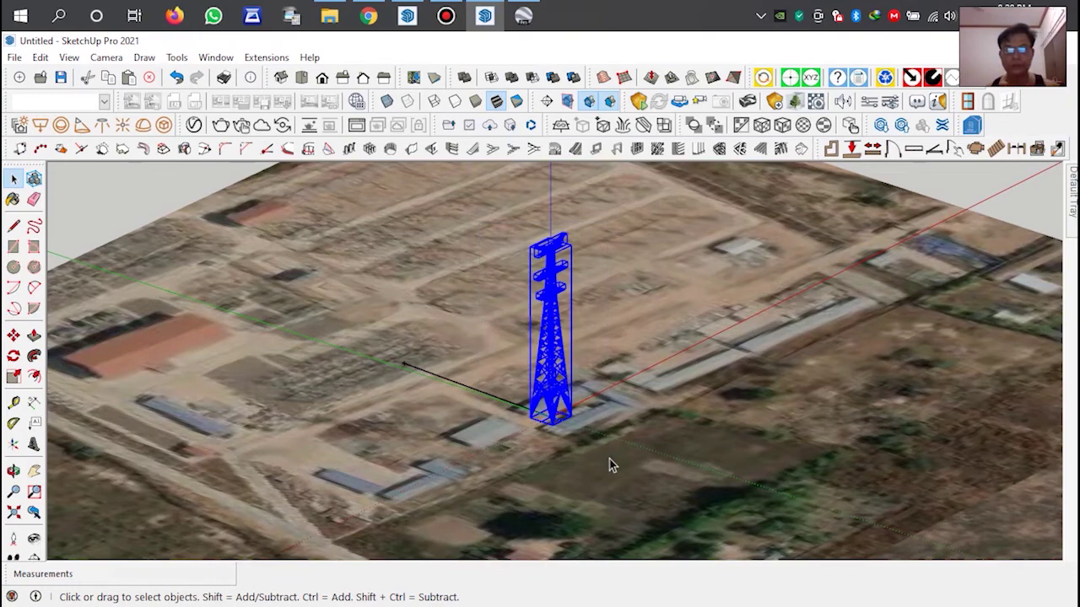
# Recolour the tower's Sumele_Dress material from orange-yellow to green, hue 134.
pyautogui.rightClick(553, 319)
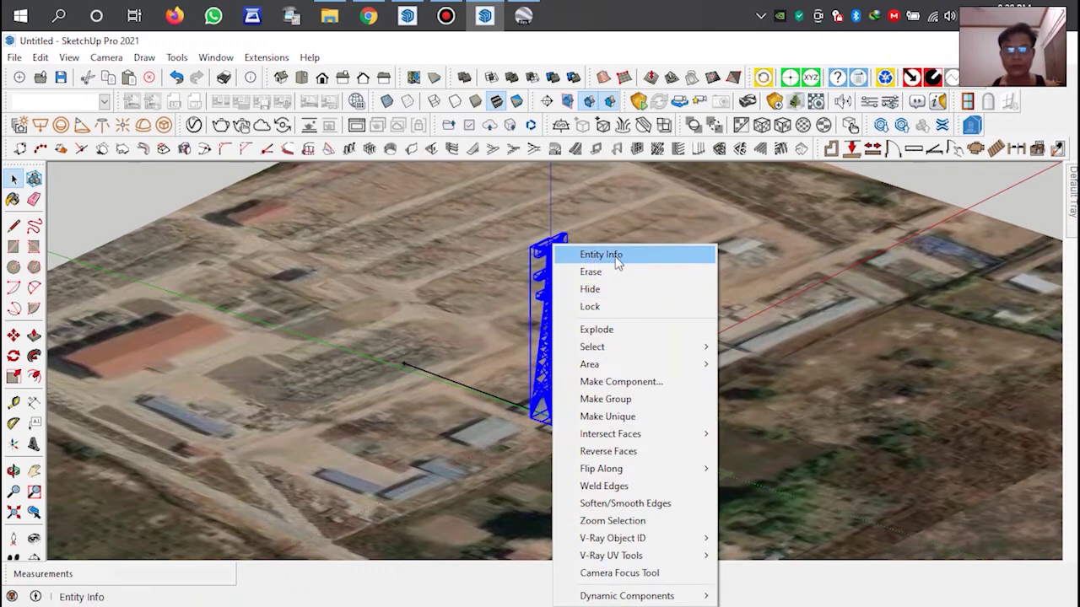
pyautogui.click(618, 255)
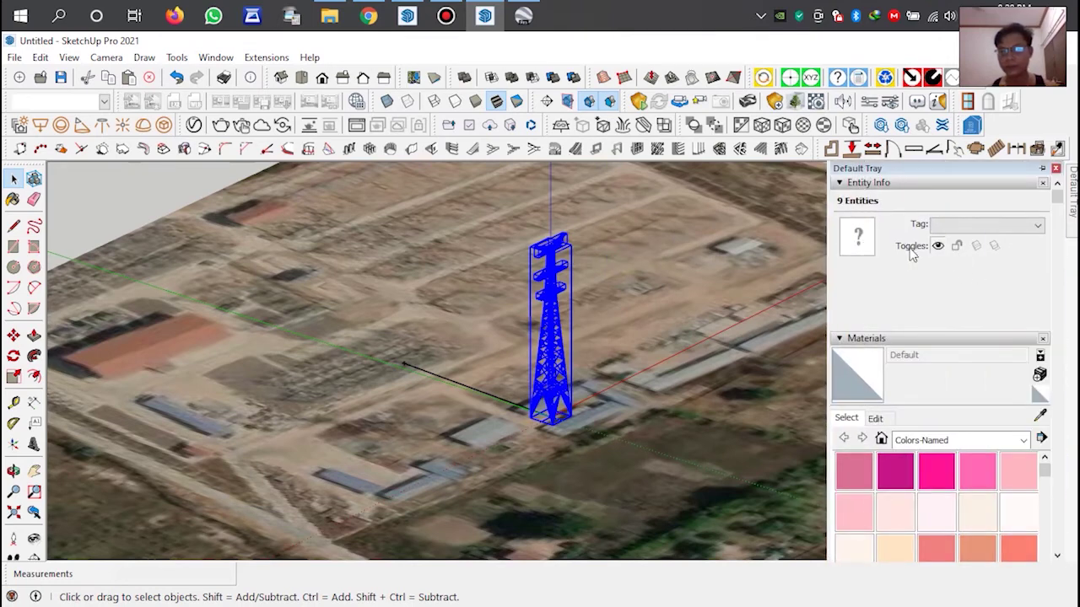
pyautogui.click(857, 236)
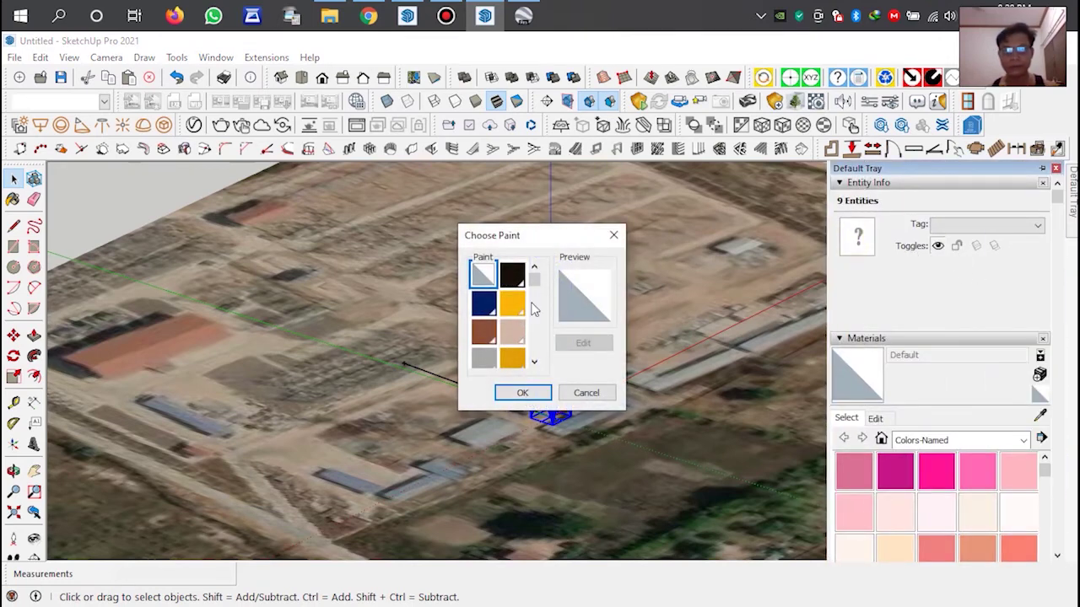
pyautogui.moveTo(535, 281)
pyautogui.mouseDown()
pyautogui.moveTo(548, 291)
pyautogui.moveTo(549, 272)
pyautogui.mouseUp()
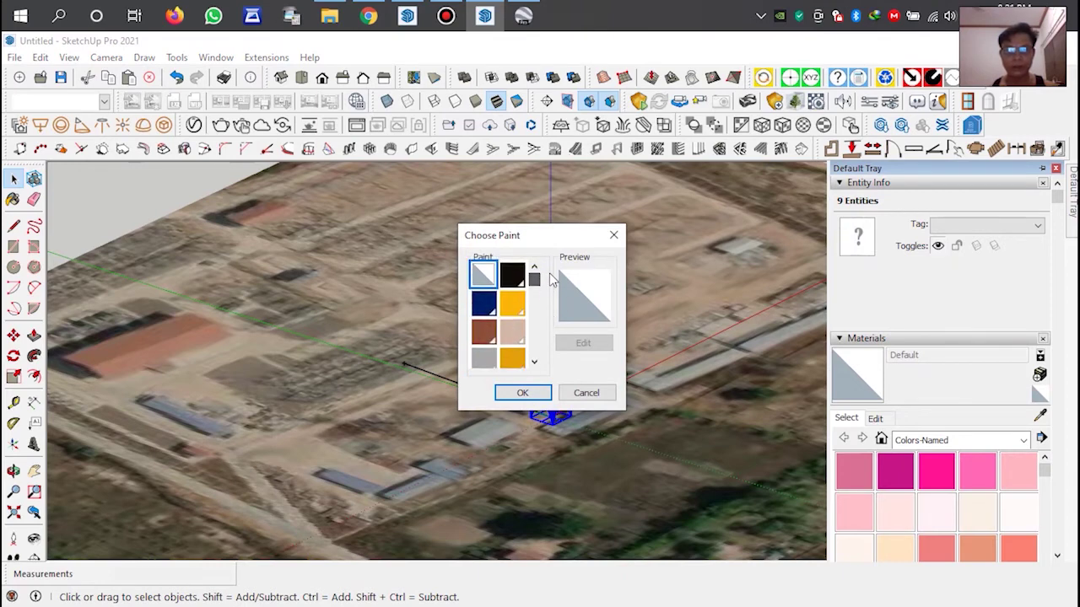
pyautogui.click(518, 307)
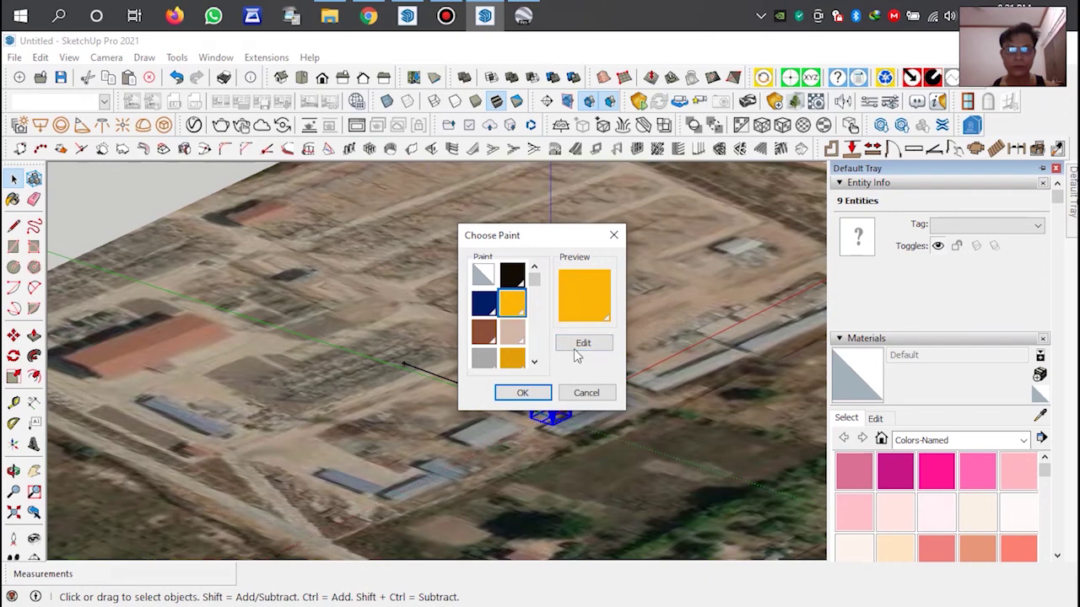
pyautogui.click(581, 346)
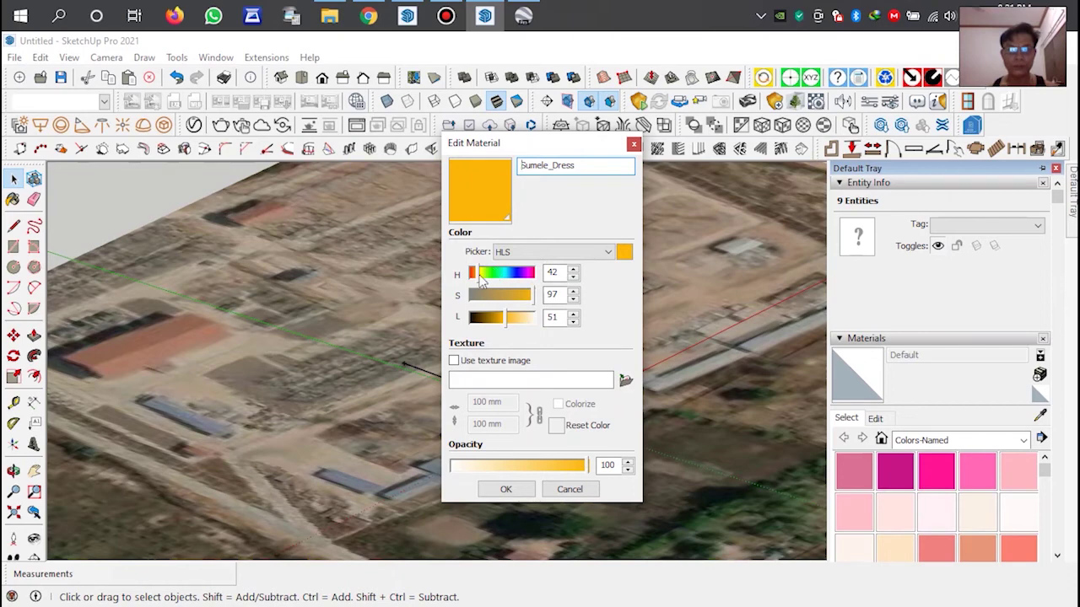
pyautogui.moveTo(481, 281); pyautogui.dragTo(498, 275)
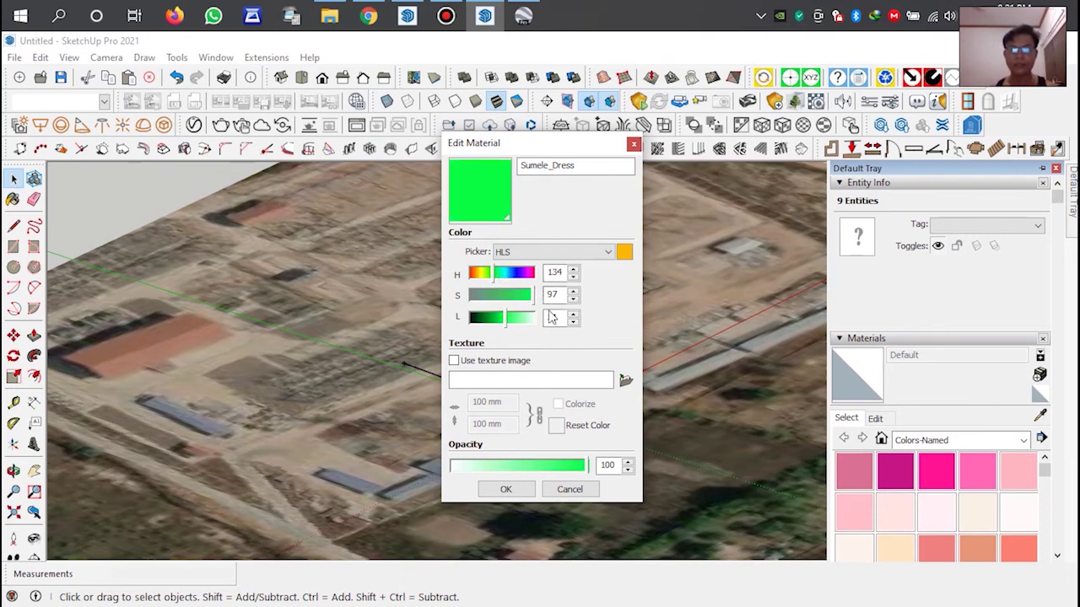
pyautogui.click(506, 489)
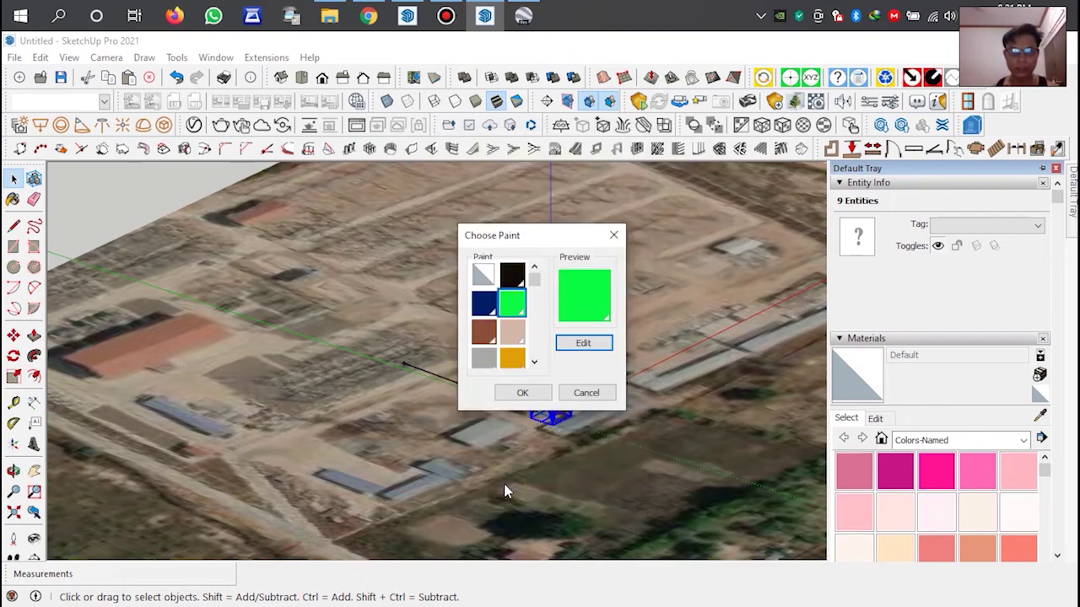
pyautogui.click(528, 397)
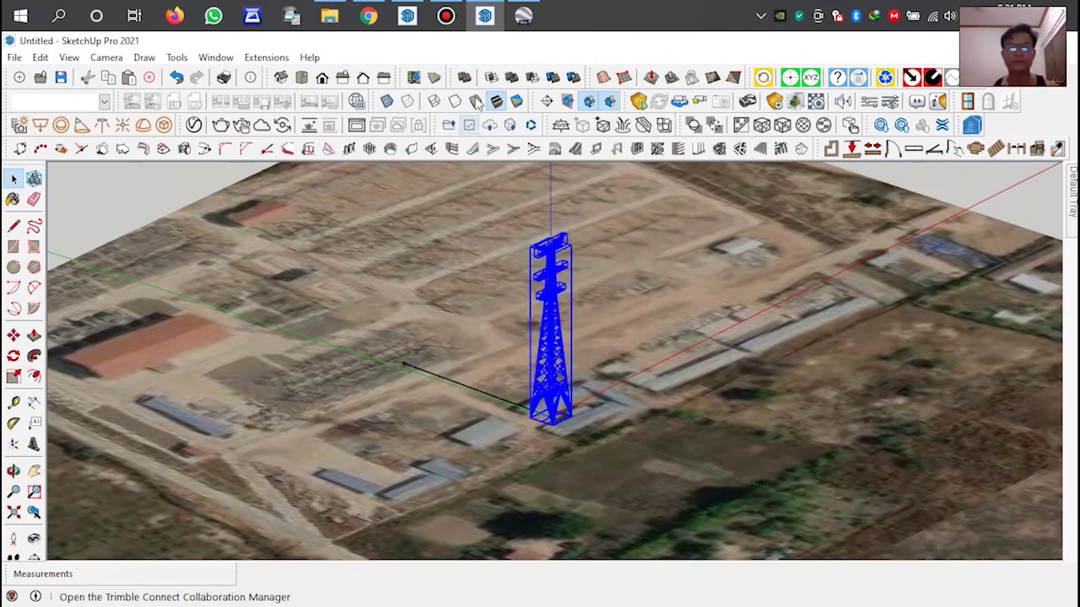
# Close Google Earth Pro, discarding its temporary places.
pyautogui.click(523, 15)
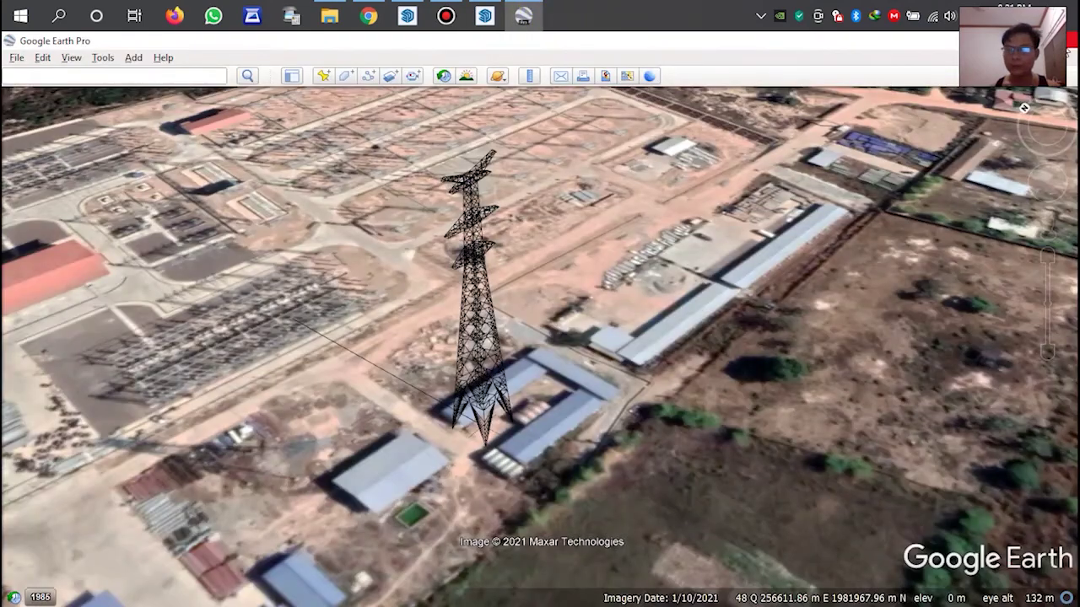
pyautogui.click(1071, 41)
pyautogui.click(627, 345)
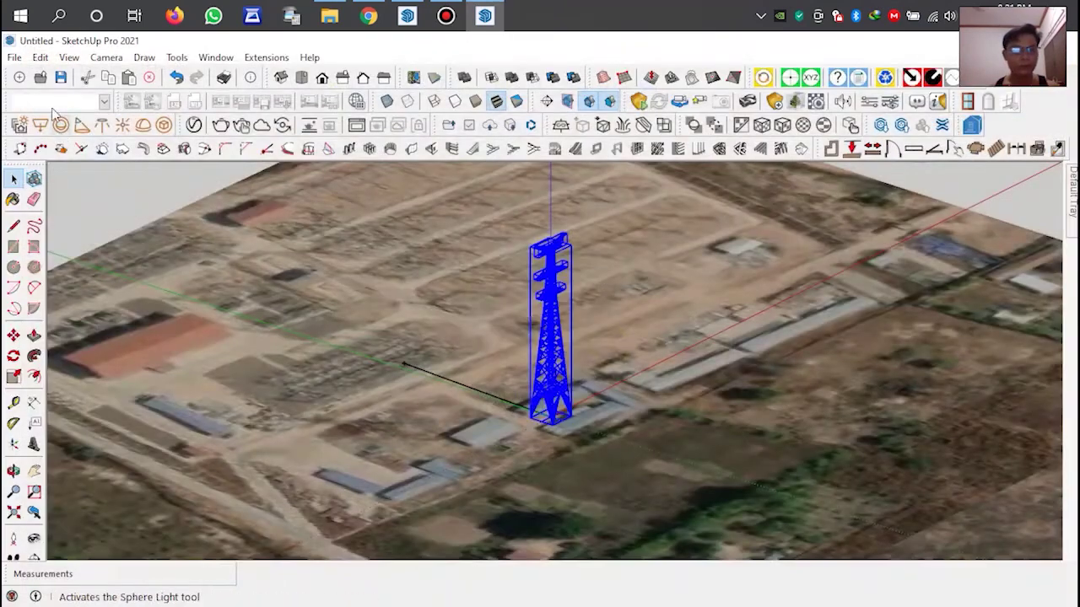
# Re-export the green tower as a 3D model, replacing the existing Test.kmz.
pyautogui.click(15, 58)
pyautogui.moveTo(43, 341)
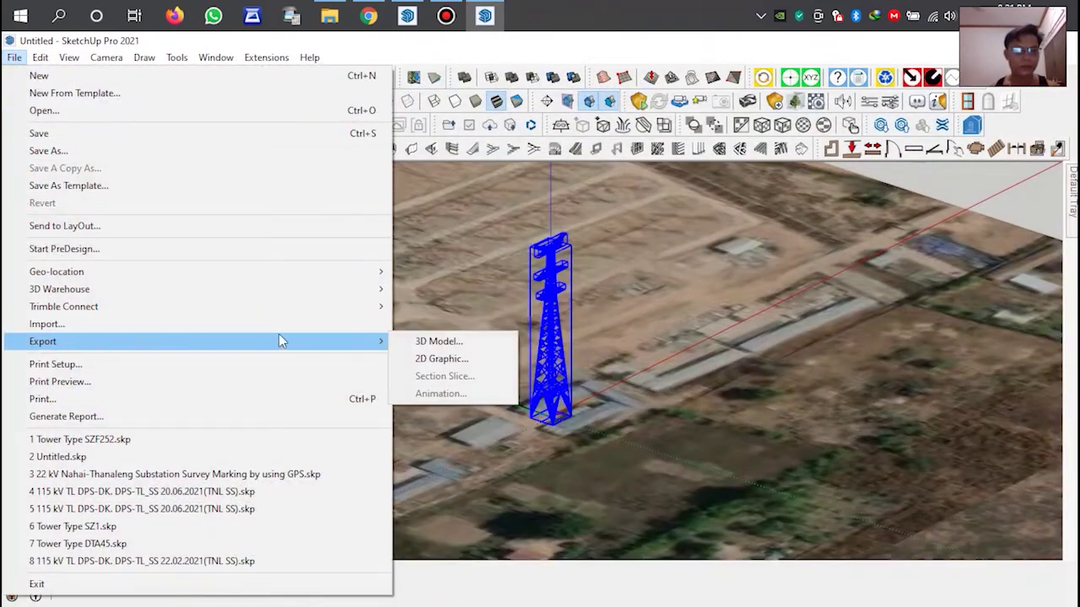
pyautogui.click(482, 337)
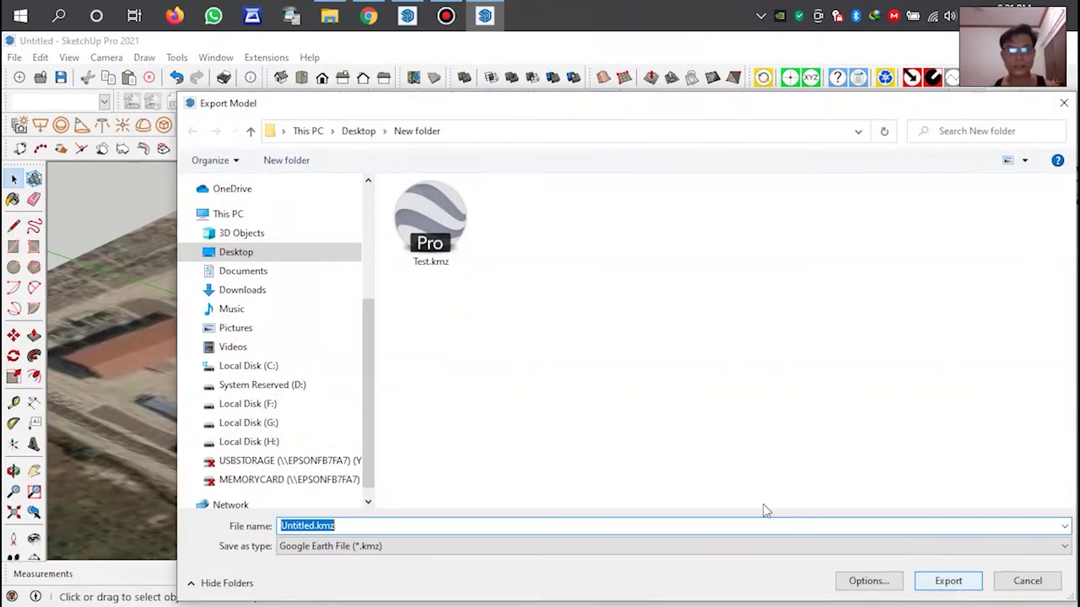
pyautogui.click(447, 210)
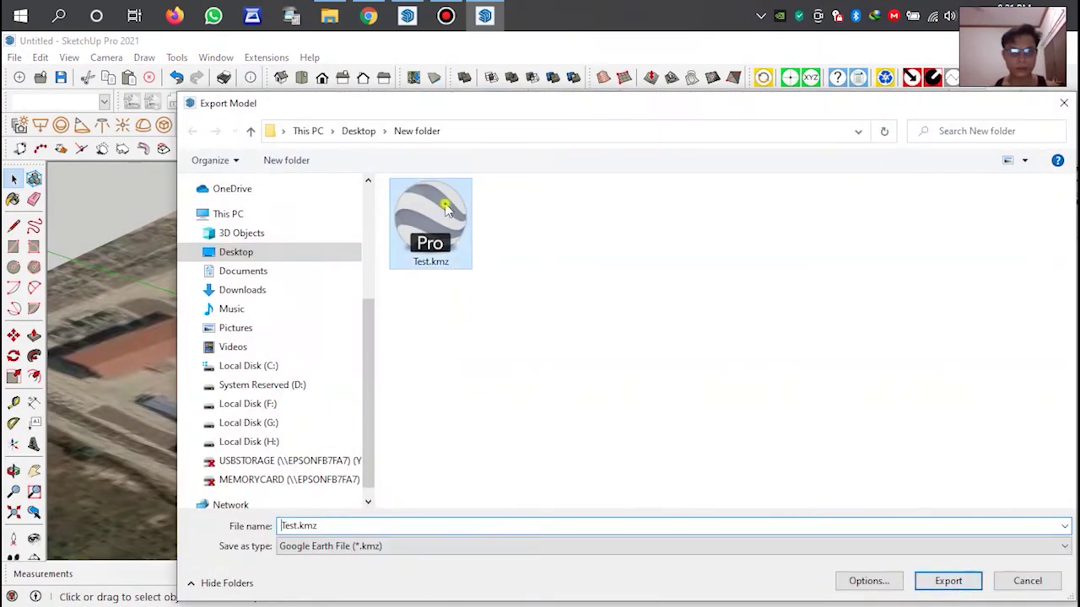
pyautogui.click(944, 582)
pyautogui.click(581, 329)
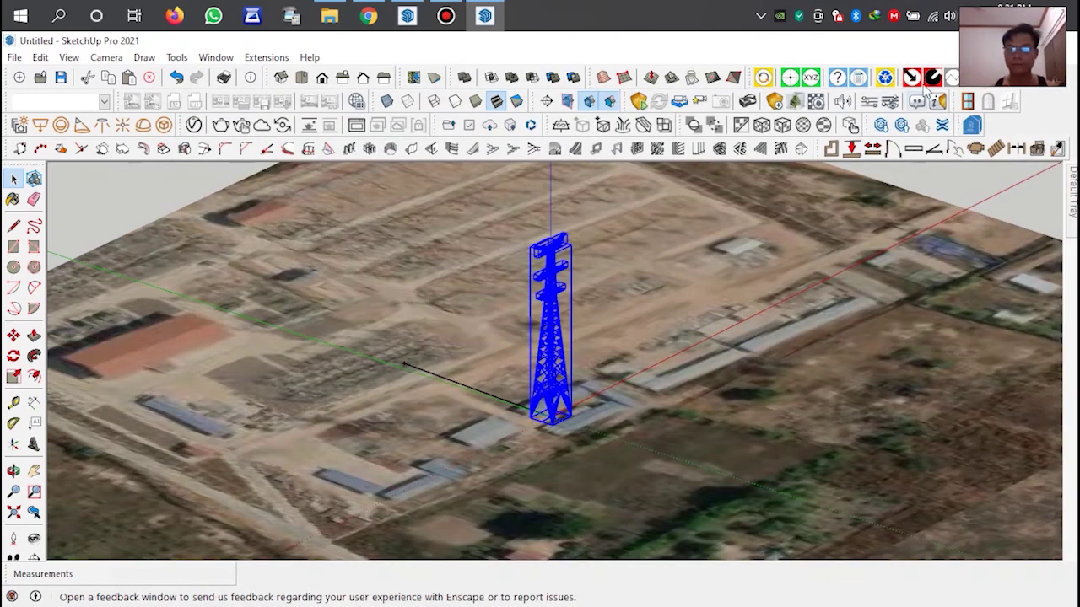
pyautogui.hotkey('alt', 'Tab')
pyautogui.hotkey('alt', 'Tab')
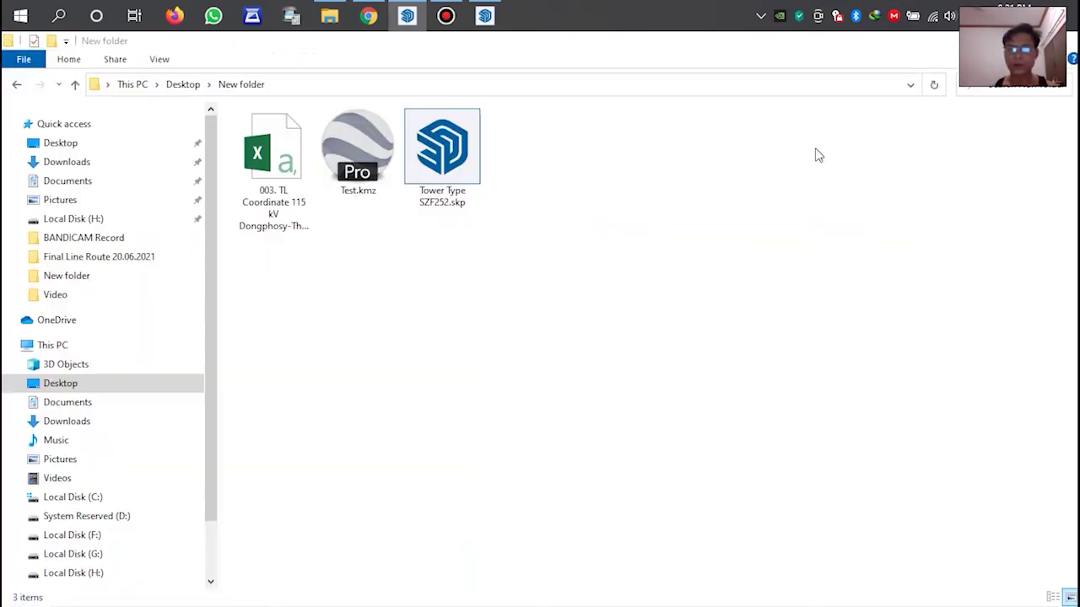
# Open the re-exported Test.kmz from the Desktop's New folder in Google Earth Pro.
pyautogui.click(369, 145)
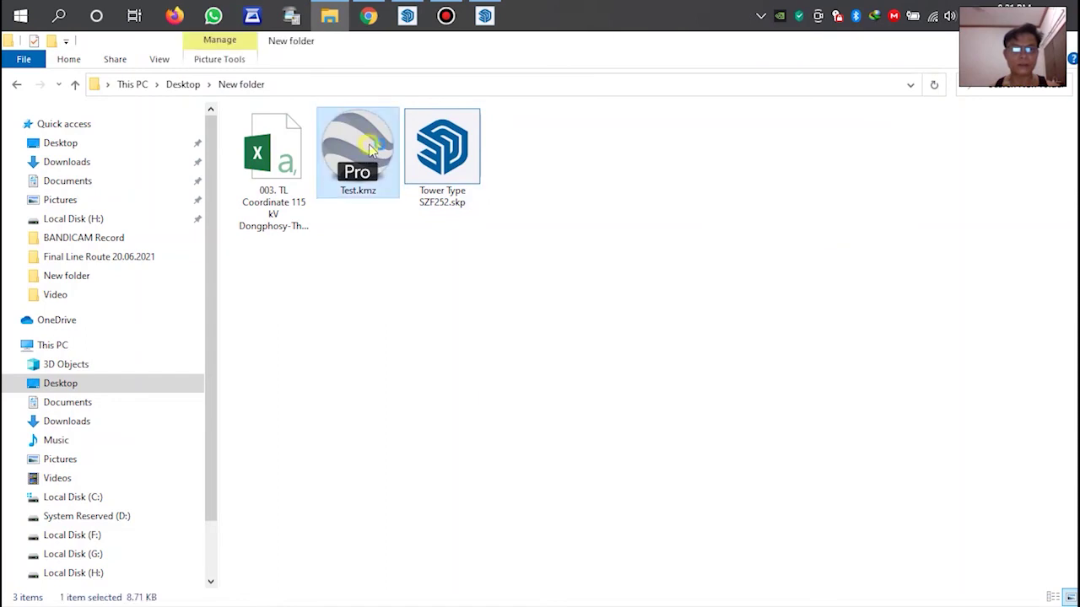
pyautogui.doubleClick(369, 144)
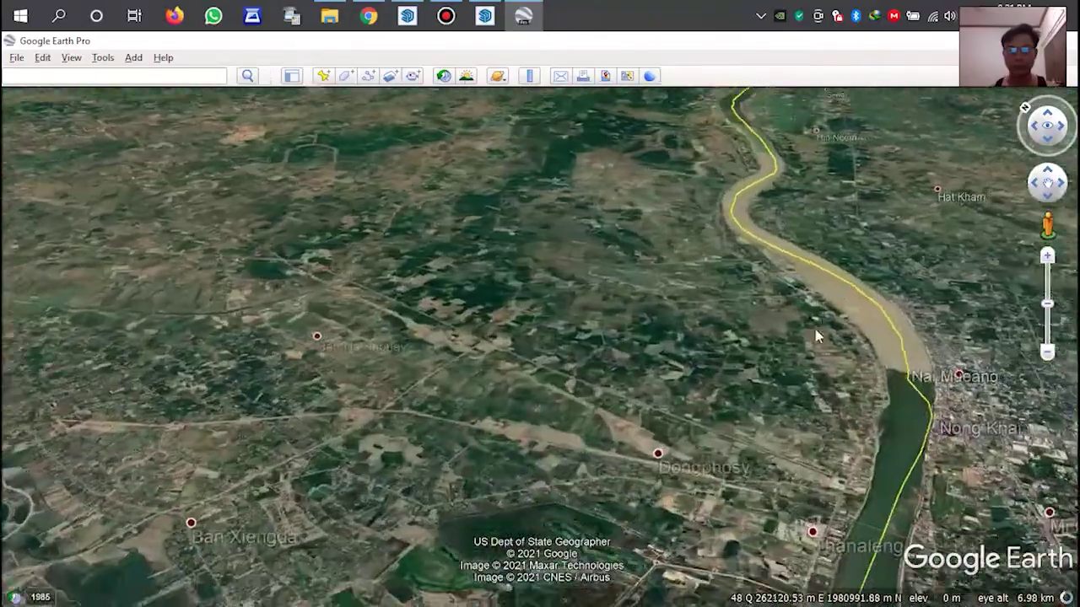
# Zoom onto the site, then orbit, pan and tilt around the green tower beside the substation.
pyautogui.scroll(-3, 584, 349)
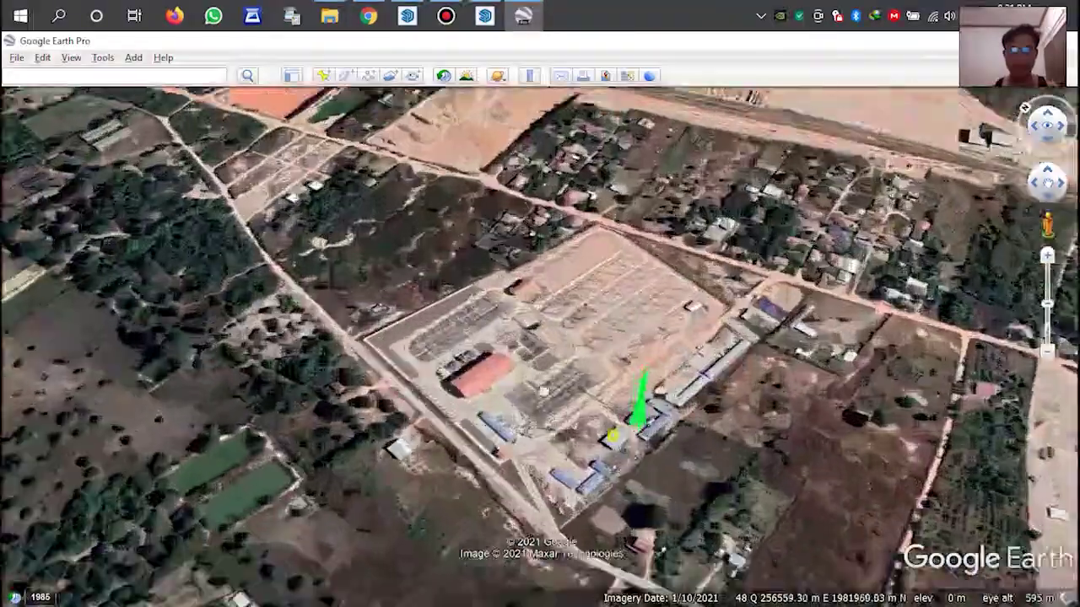
pyautogui.scroll(-3, 580, 345)
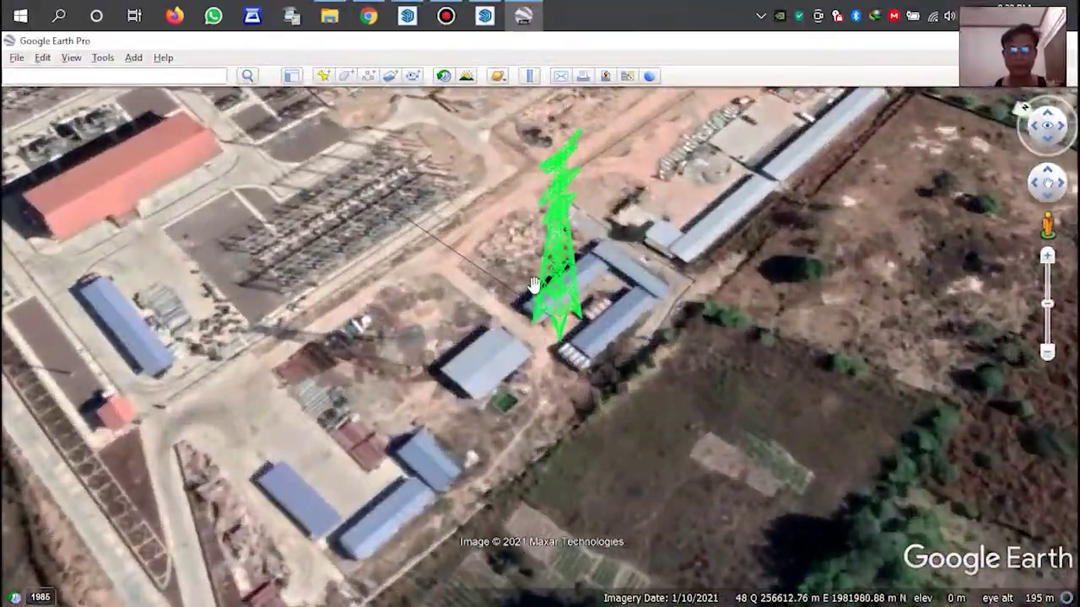
pyautogui.moveTo(1021, 126)
pyautogui.mouseDown()
pyautogui.moveTo(1063, 145)
pyautogui.moveTo(996, 116)
pyautogui.mouseUp()
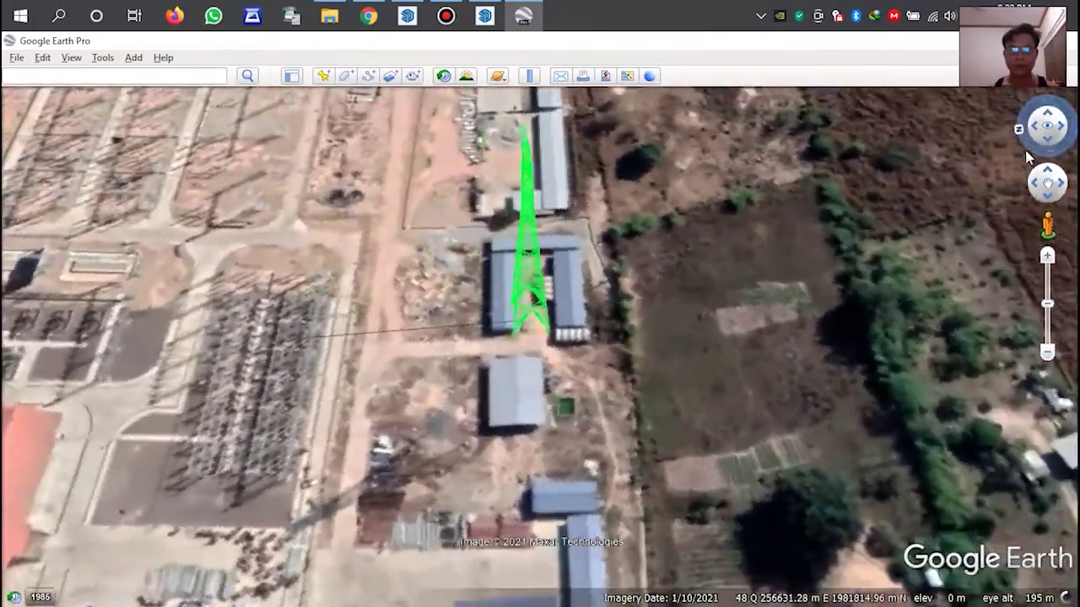
pyautogui.moveTo(995, 115)
pyautogui.mouseDown()
pyautogui.moveTo(1052, 127)
pyautogui.moveTo(912, 176)
pyautogui.mouseUp()
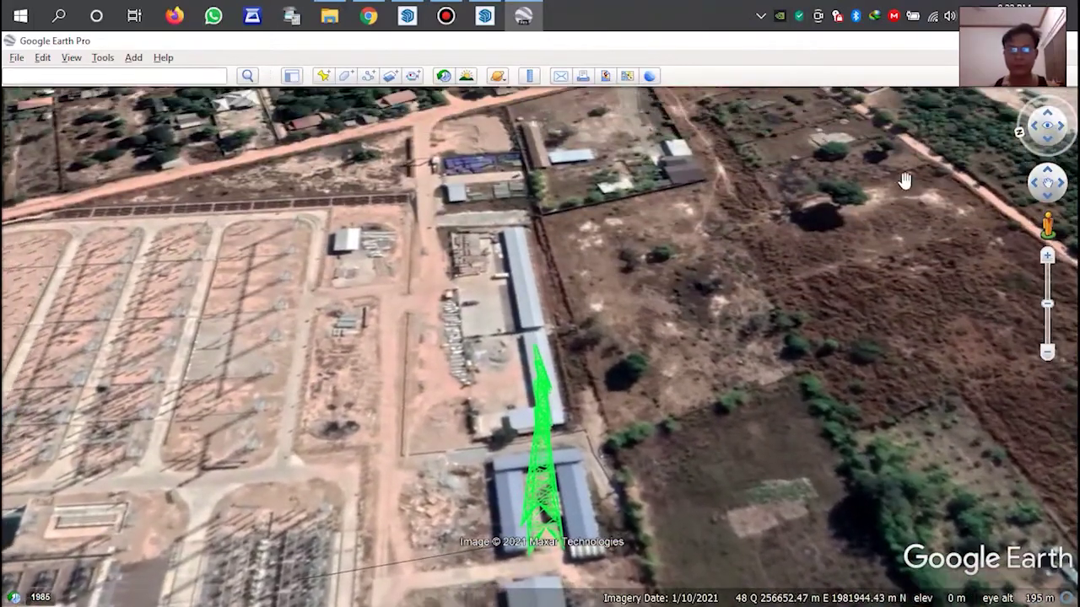
pyautogui.moveTo(639, 408); pyautogui.dragTo(663, 329)
pyautogui.moveTo(1071, 148)
pyautogui.mouseDown()
pyautogui.moveTo(675, 249)
pyautogui.moveTo(751, 240)
pyautogui.mouseUp()
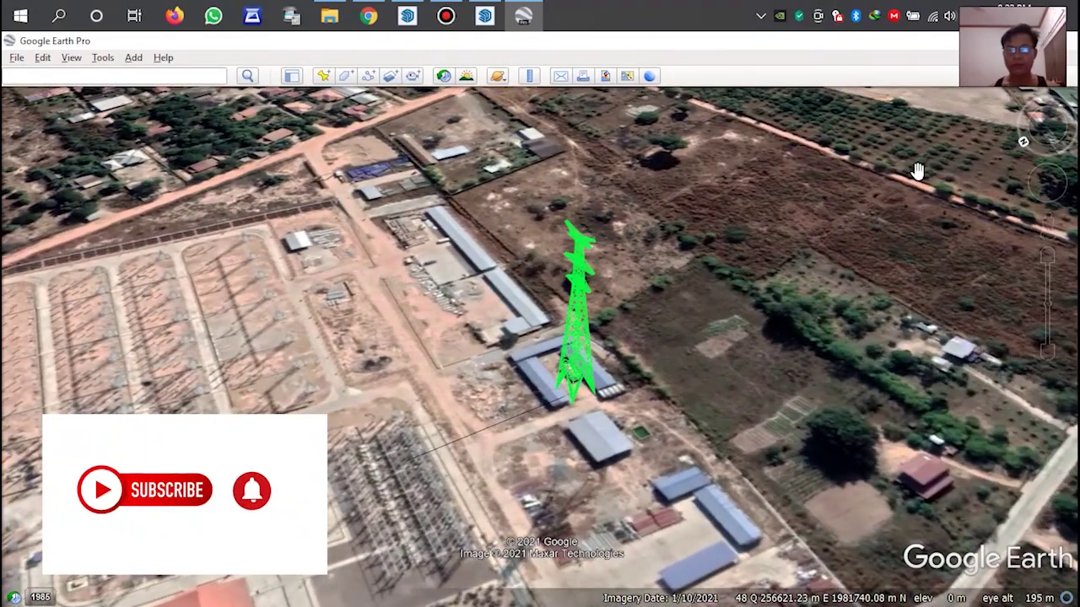
pyautogui.moveTo(1026, 125); pyautogui.dragTo(1021, 138)
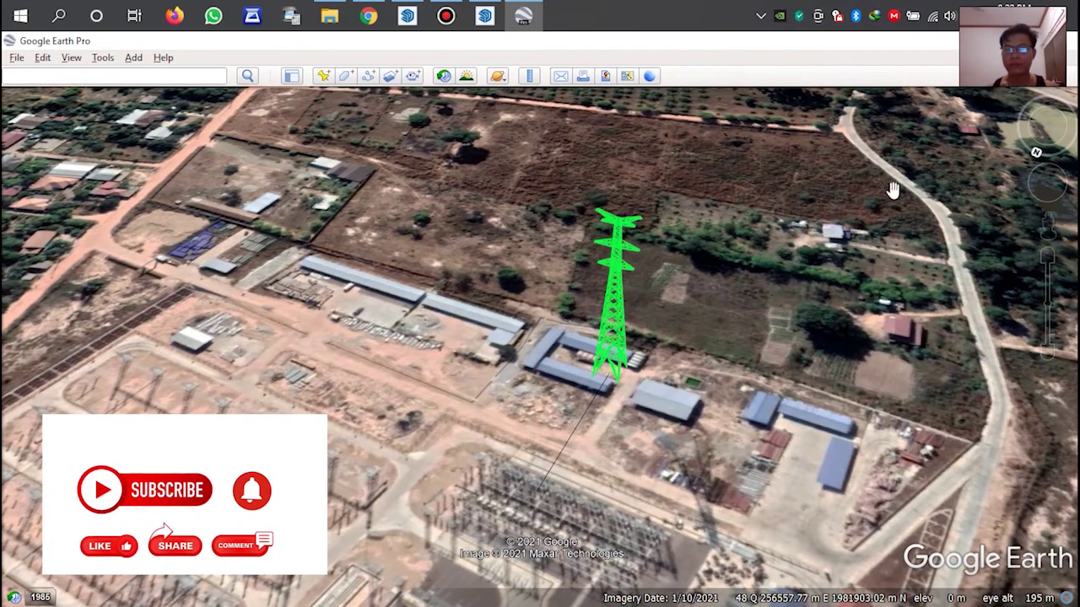
pyautogui.click(1046, 118)
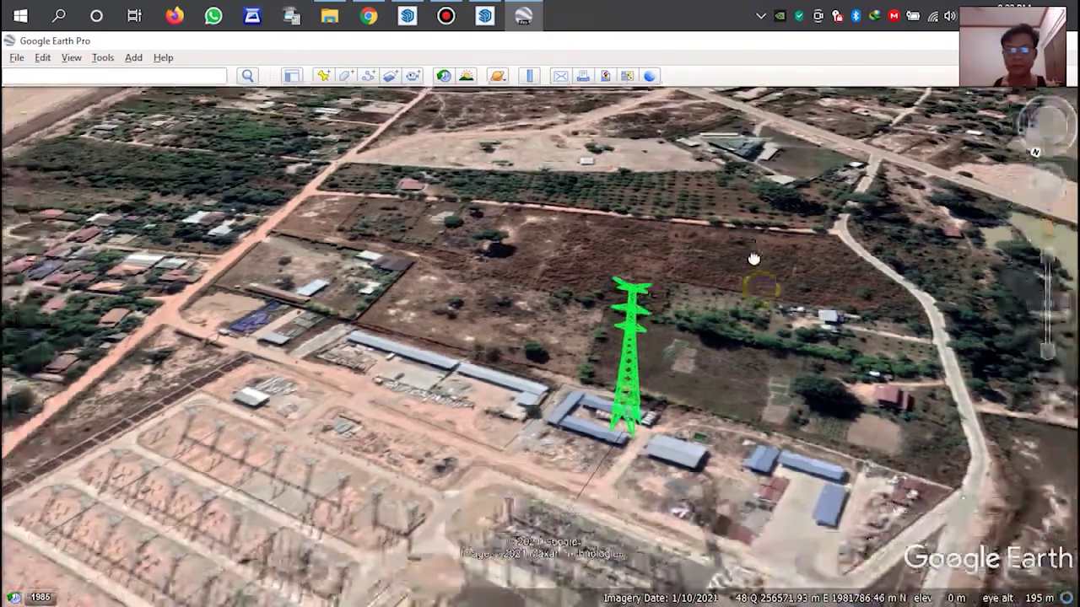